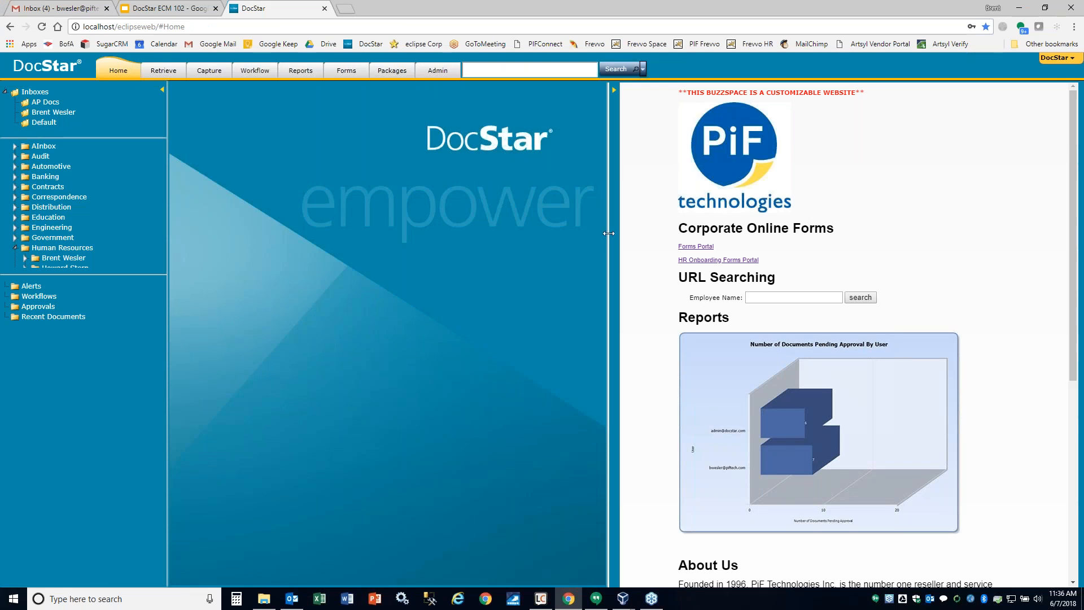
Open the DocStar Client, review its Capture, Batch Import and Modules settings, and minimize it.
{"action": "left_click_drag", "start_coordinate": [608, 233], "coordinate": [621, 233]}
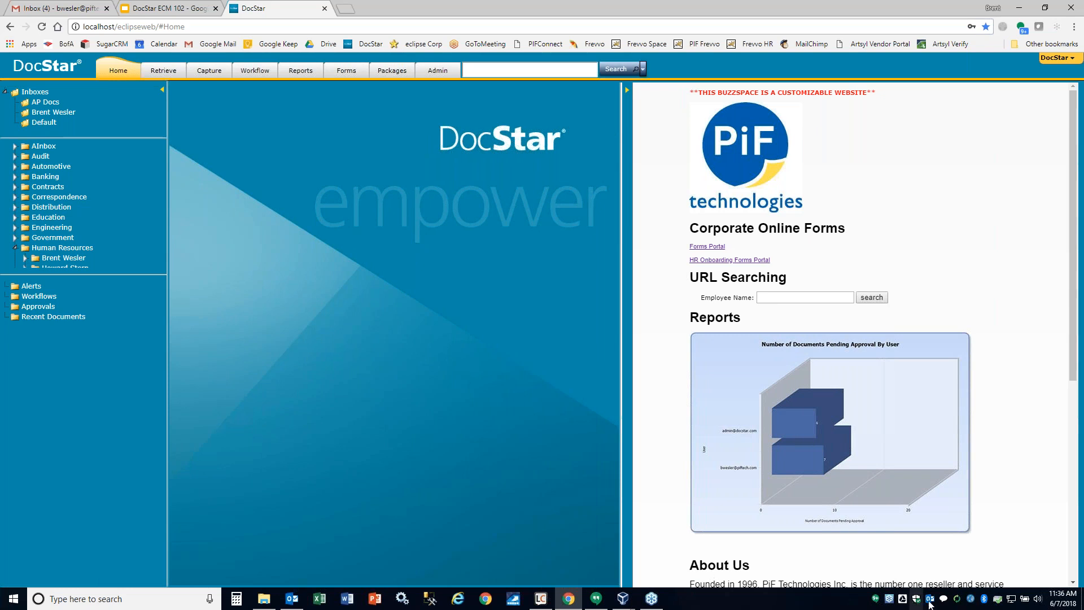
{"action": "double_click", "coordinate": [969, 599]}
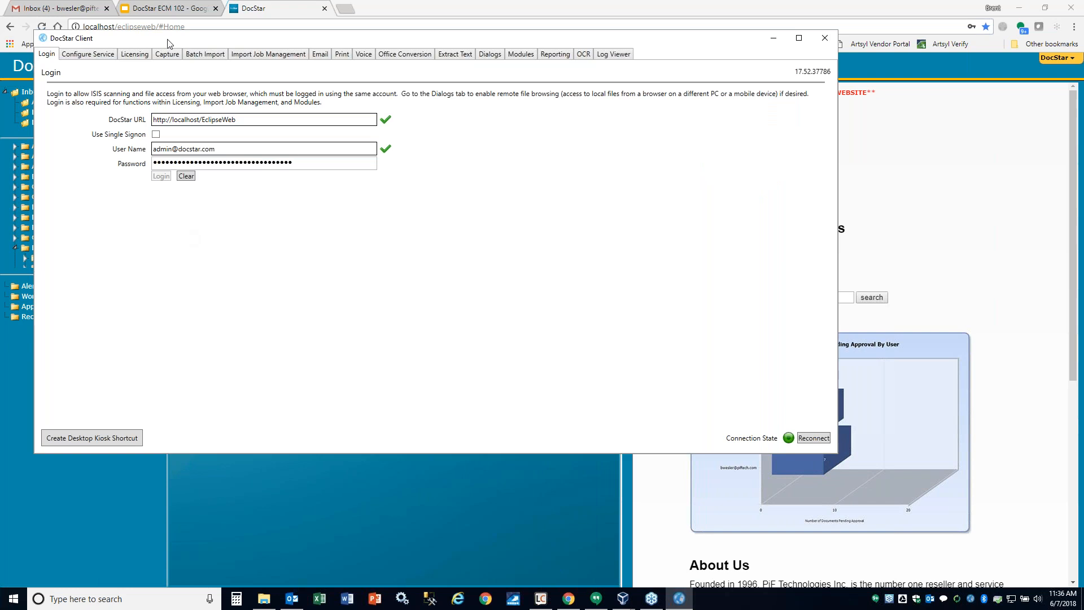
{"action": "left_click_drag", "start_coordinate": [166, 39], "coordinate": [283, 125]}
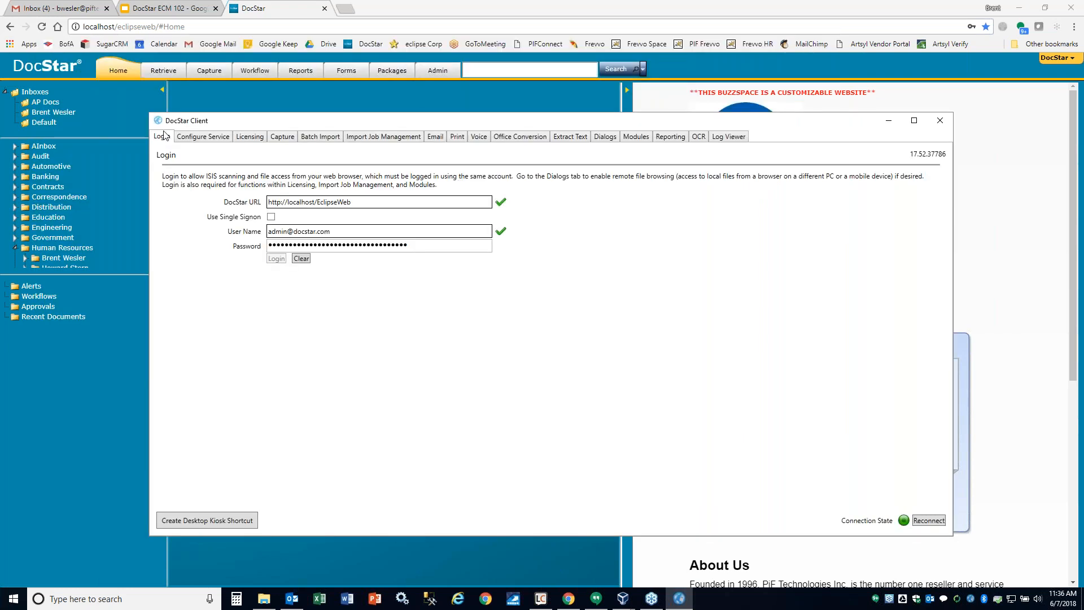
{"action": "left_click", "coordinate": [289, 138]}
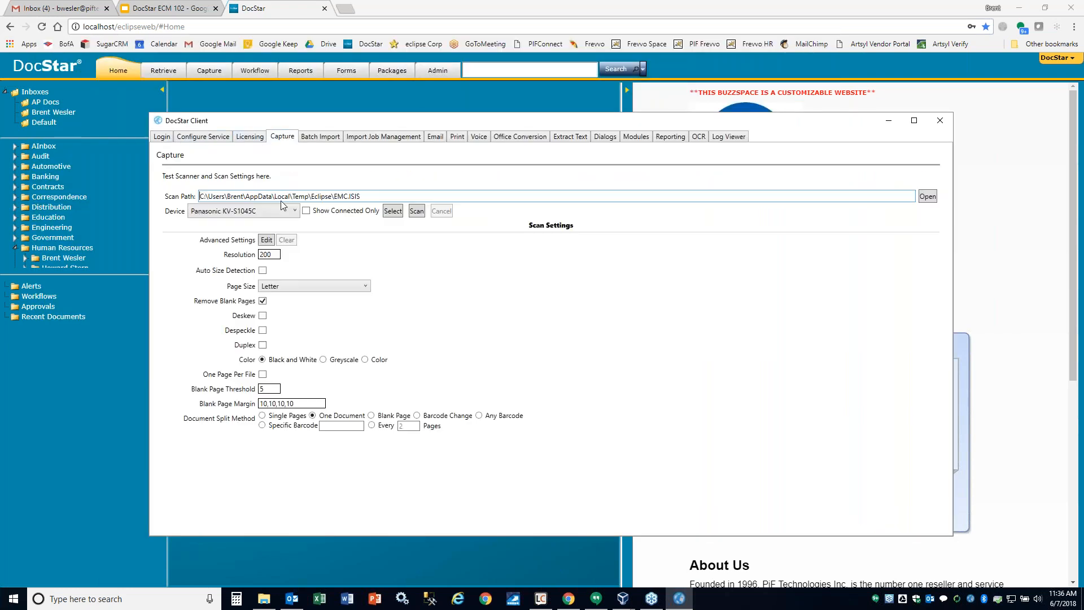
{"action": "left_click", "coordinate": [319, 137]}
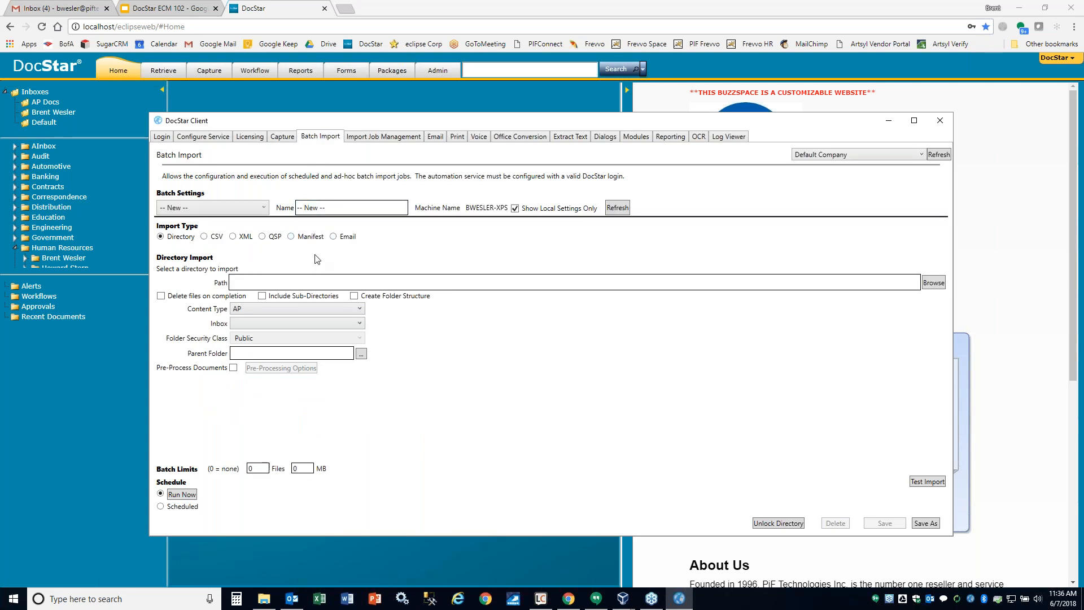
{"action": "left_click", "coordinate": [638, 138]}
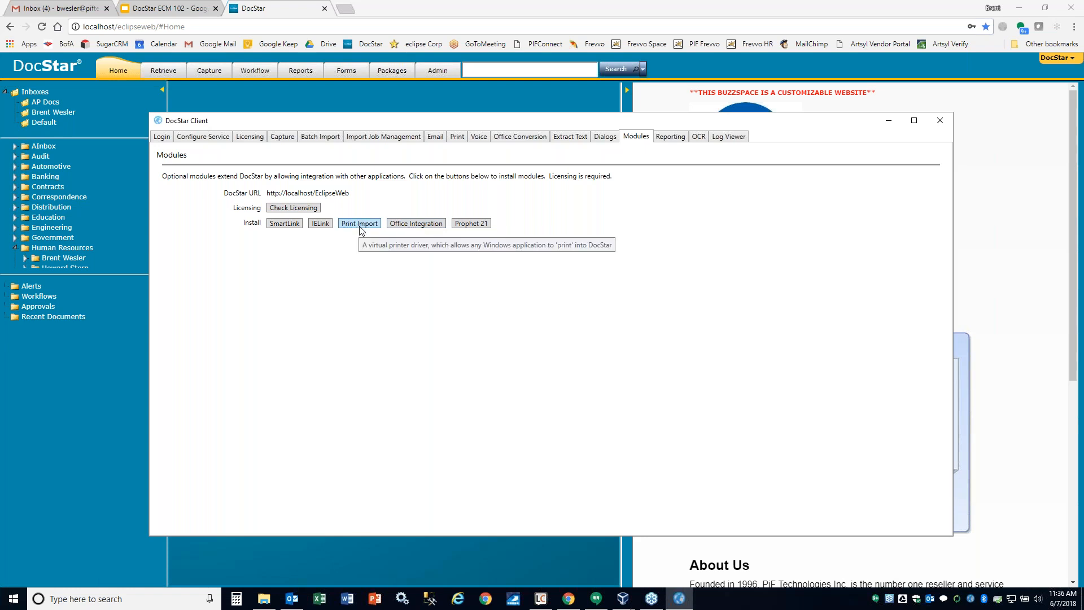
{"action": "left_click", "coordinate": [889, 121]}
Review the Workflow, Viewer, Capture and Environment sections of the User Preferences, and close them without saving.
{"action": "left_click", "coordinate": [1043, 59]}
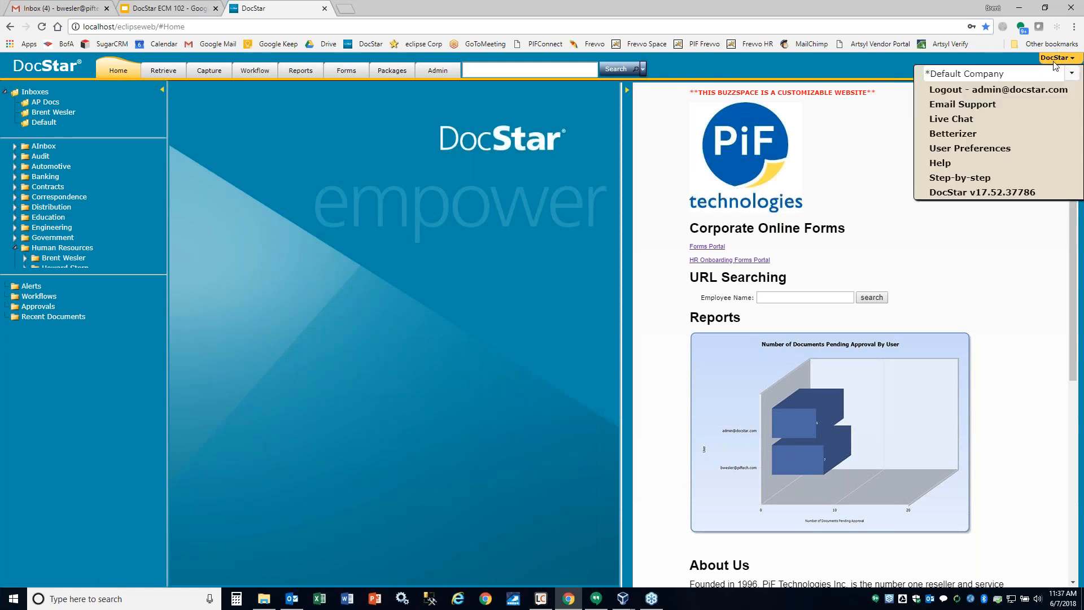
{"action": "left_click", "coordinate": [1004, 149]}
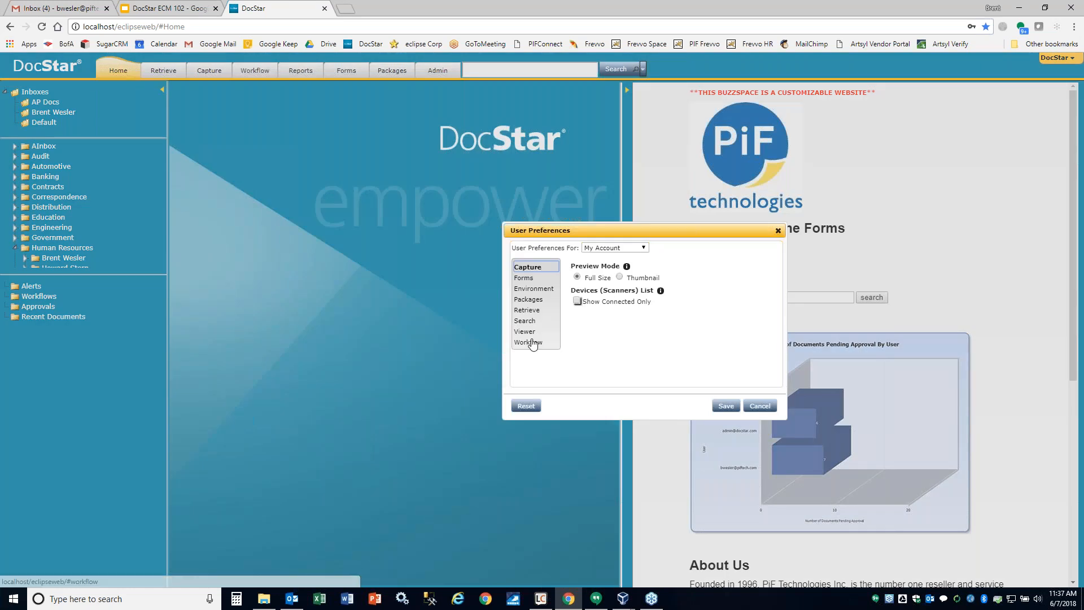
{"action": "left_click", "coordinate": [539, 343]}
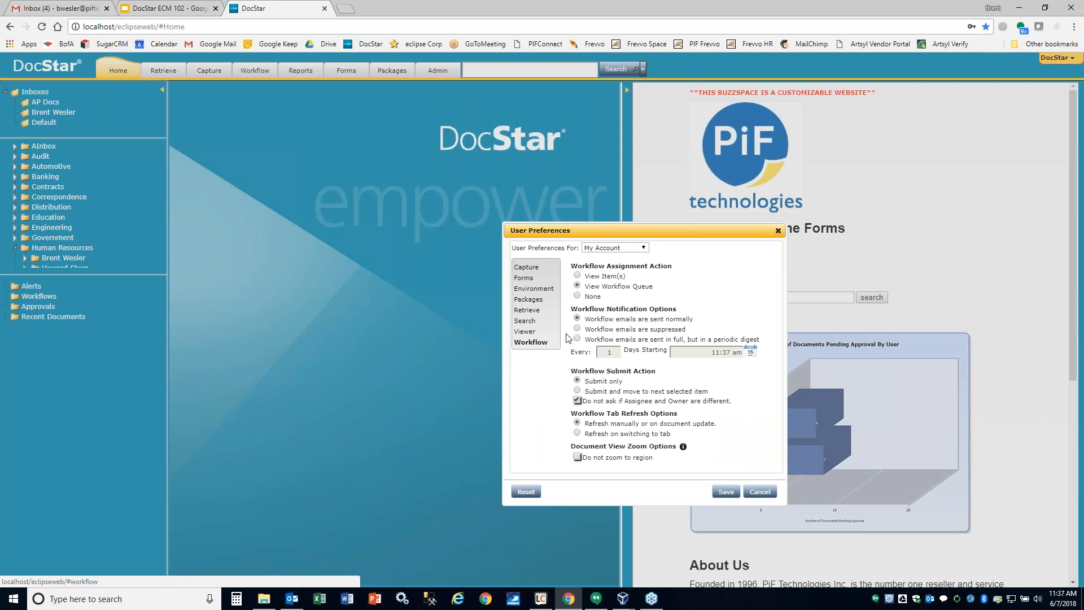
{"action": "left_click", "coordinate": [525, 332]}
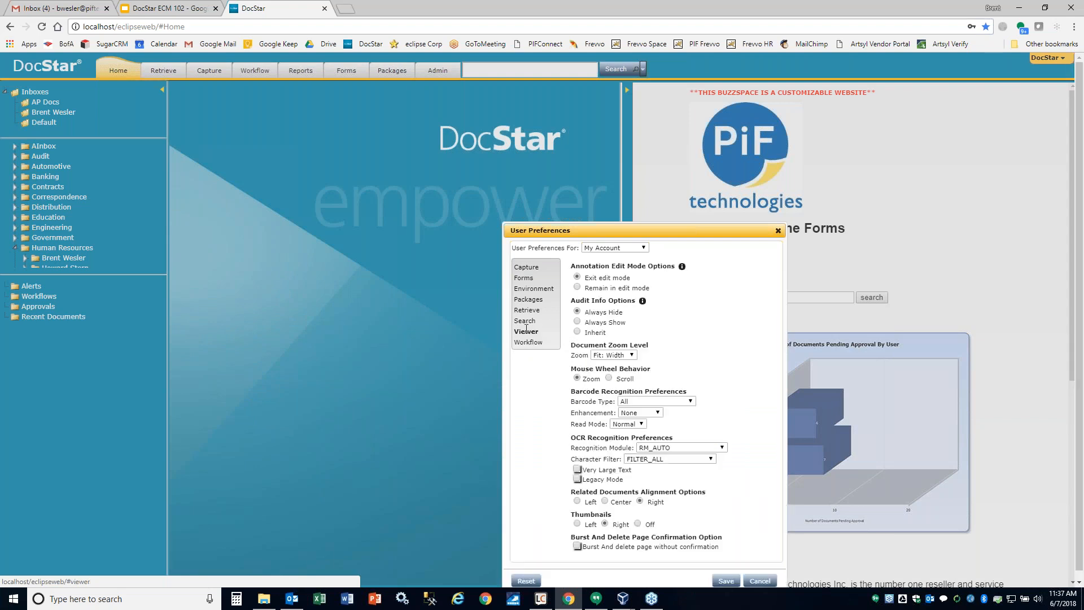
{"action": "left_click_drag", "start_coordinate": [575, 438], "coordinate": [664, 438]}
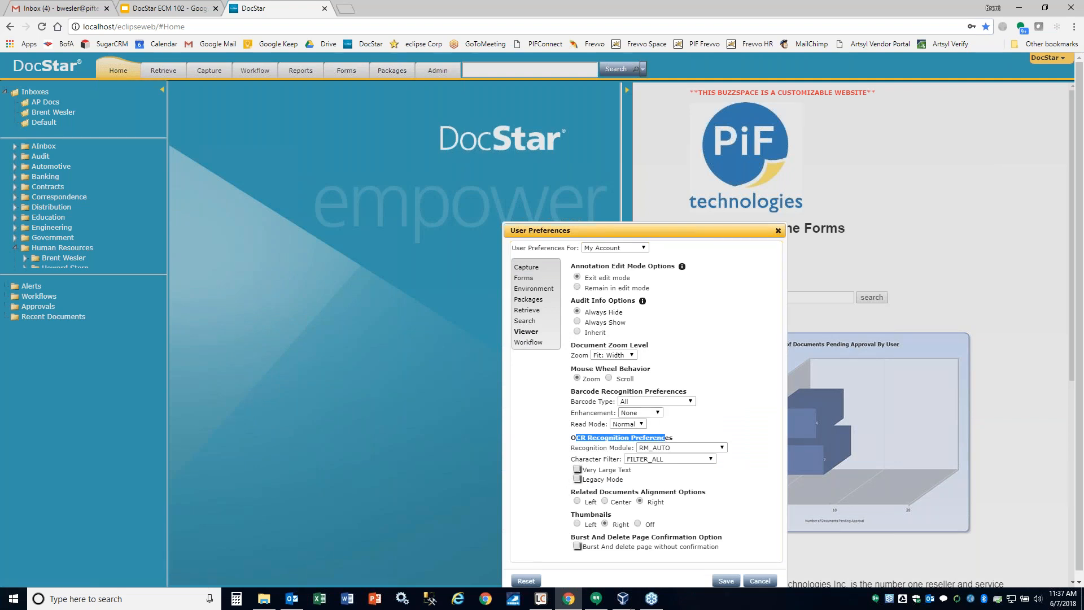
{"action": "left_click", "coordinate": [522, 267]}
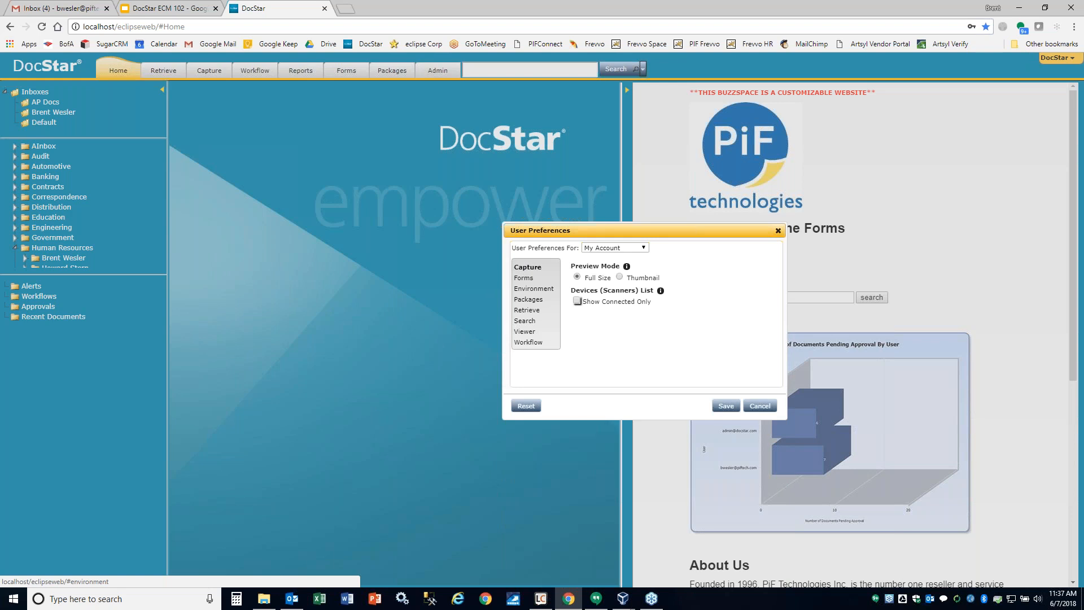
{"action": "left_click", "coordinate": [528, 288]}
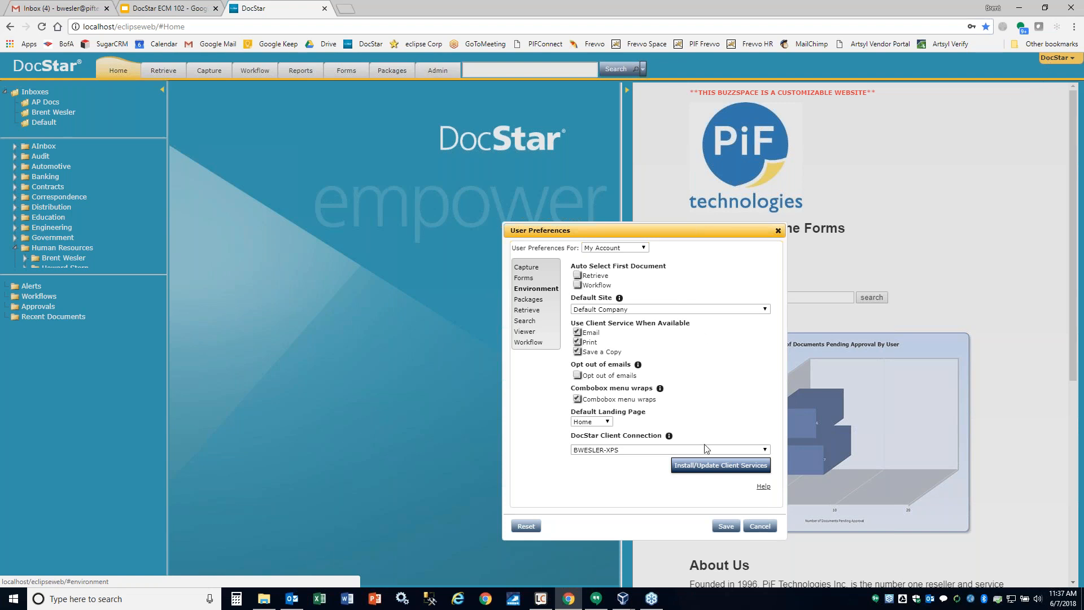
{"action": "left_click", "coordinate": [759, 526]}
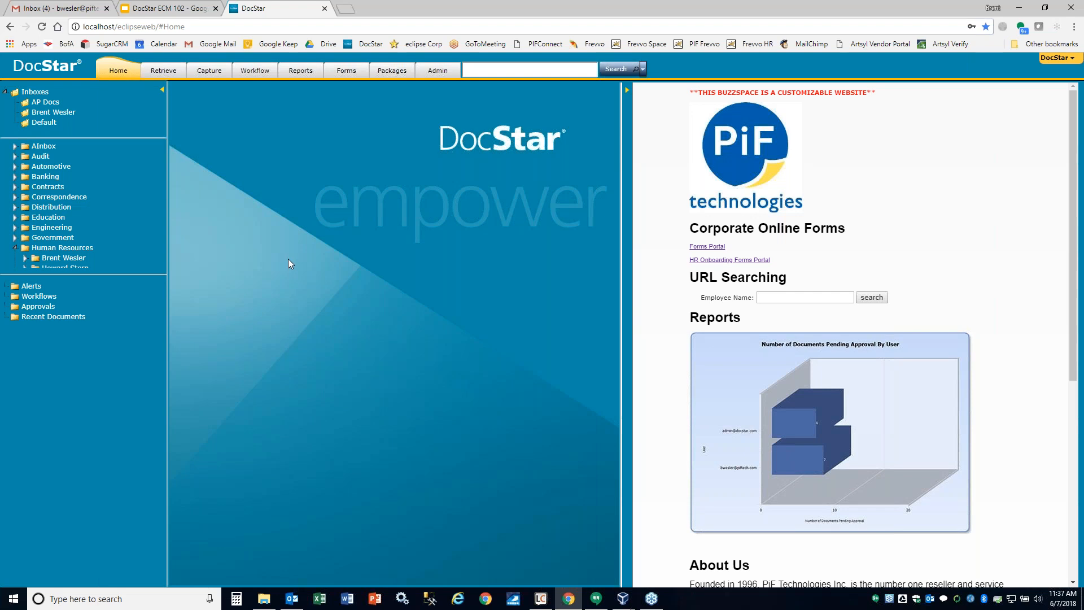
Open the Workflow Designer from the administration options.
{"action": "left_click", "coordinate": [437, 72]}
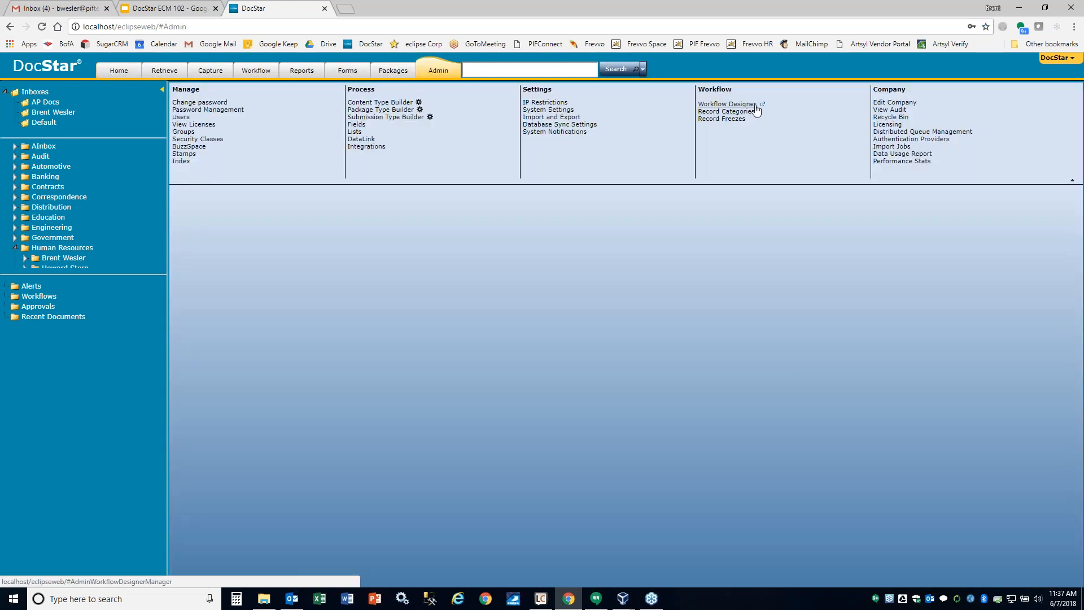
{"action": "left_click", "coordinate": [727, 104]}
{"action": "left_click", "coordinate": [270, 5]}
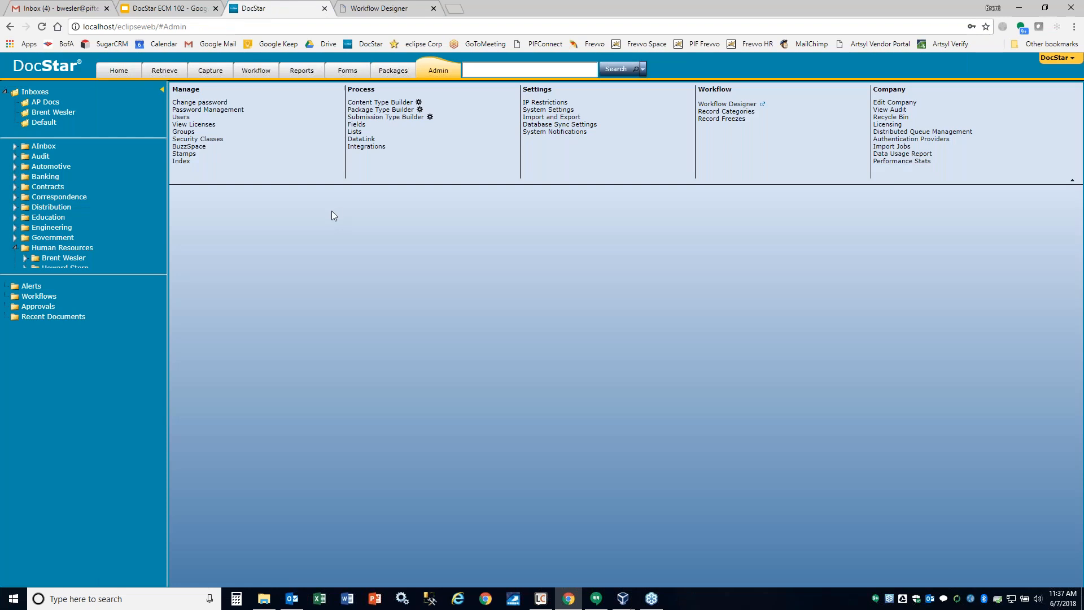
{"action": "left_click", "coordinate": [357, 7]}
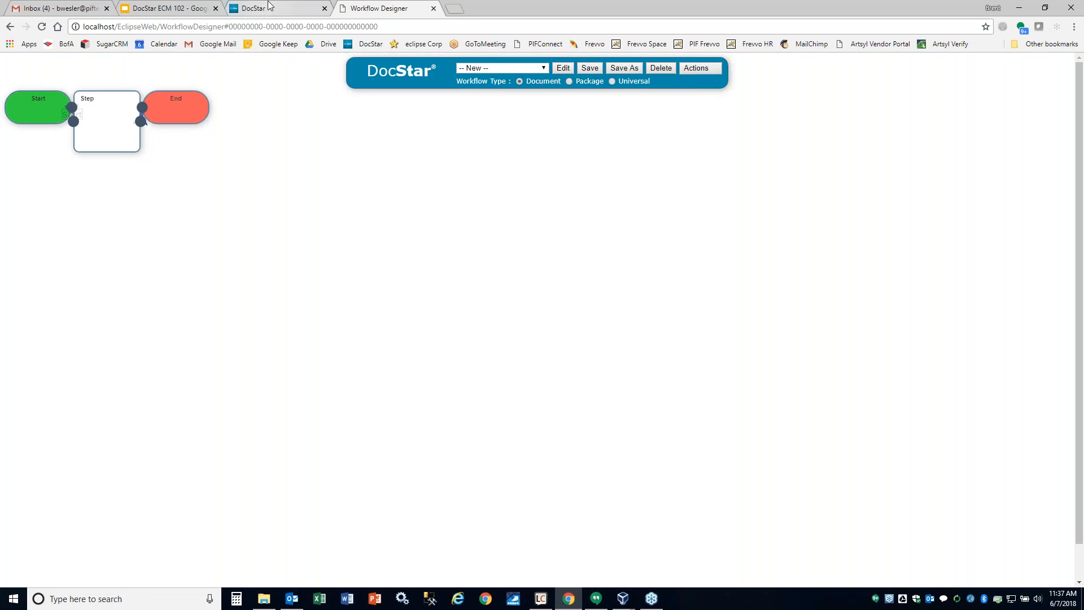
Examine the Barcode scanning profile's scan settings on the DocStar Capture page, and close them without saving.
{"action": "left_click", "coordinate": [270, 6]}
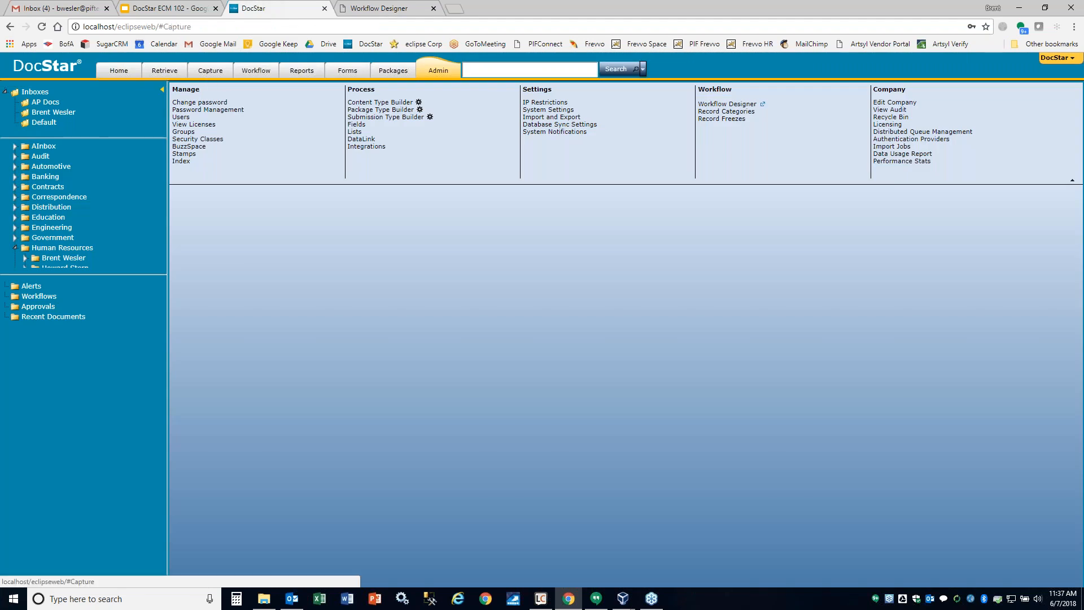
{"action": "left_click", "coordinate": [210, 70]}
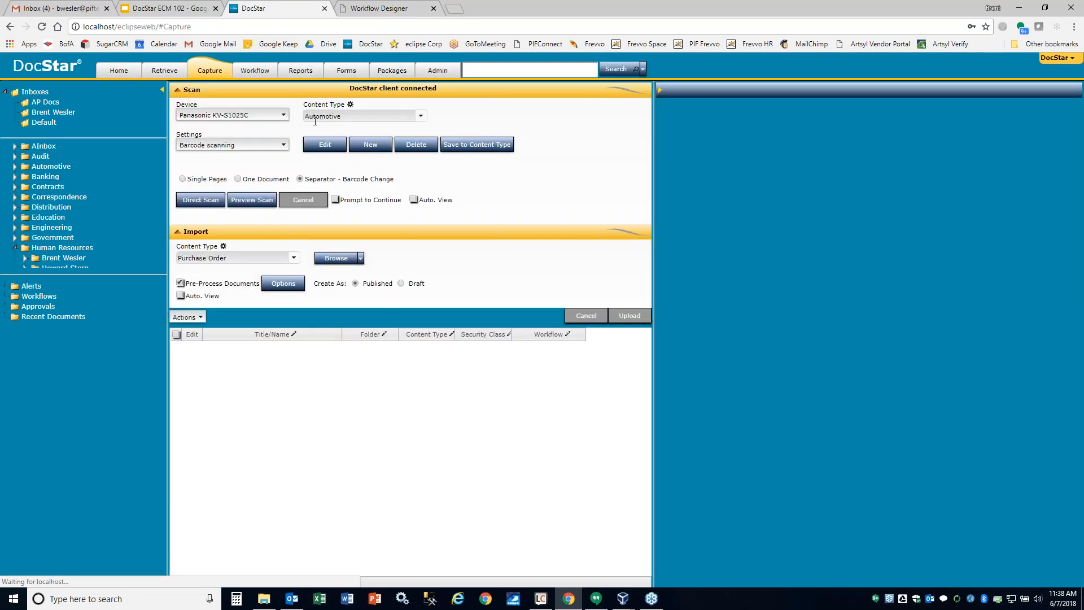
{"action": "left_click", "coordinate": [331, 147]}
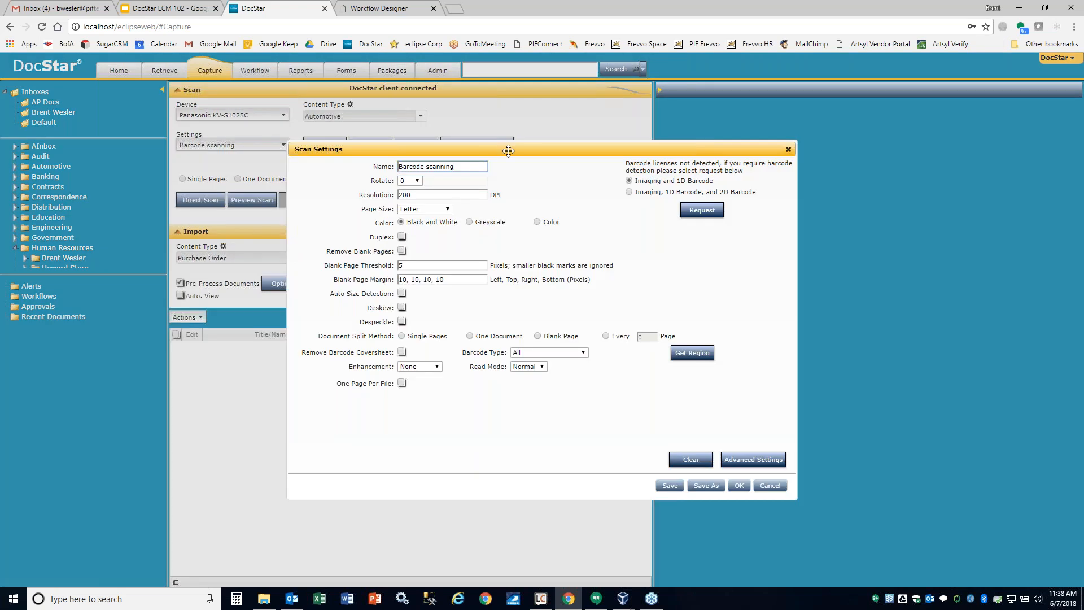
{"action": "left_click_drag", "start_coordinate": [508, 150], "coordinate": [649, 167]}
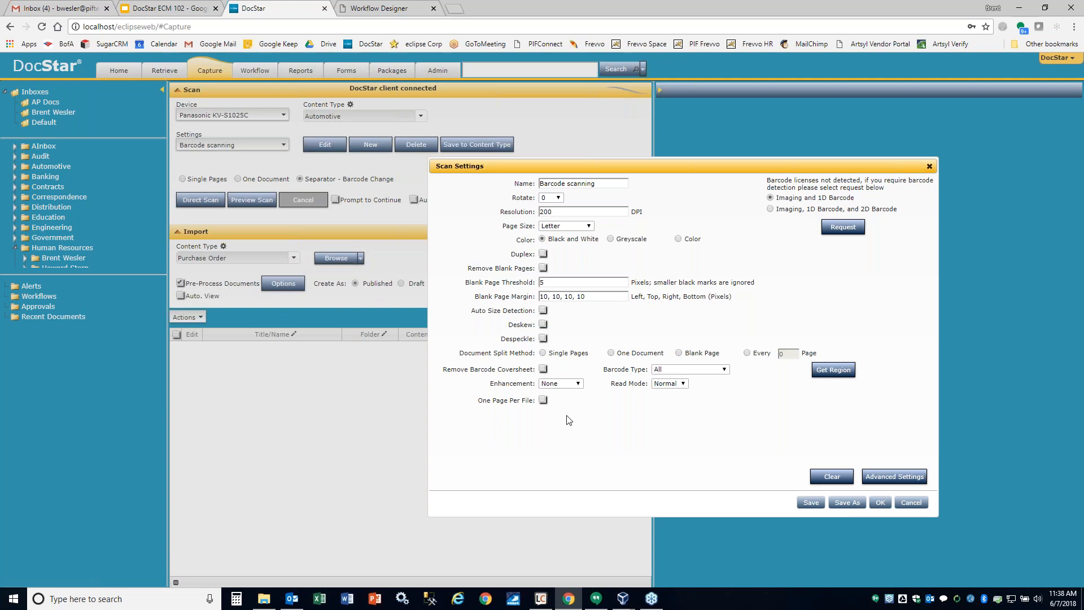
{"action": "left_click", "coordinate": [909, 502]}
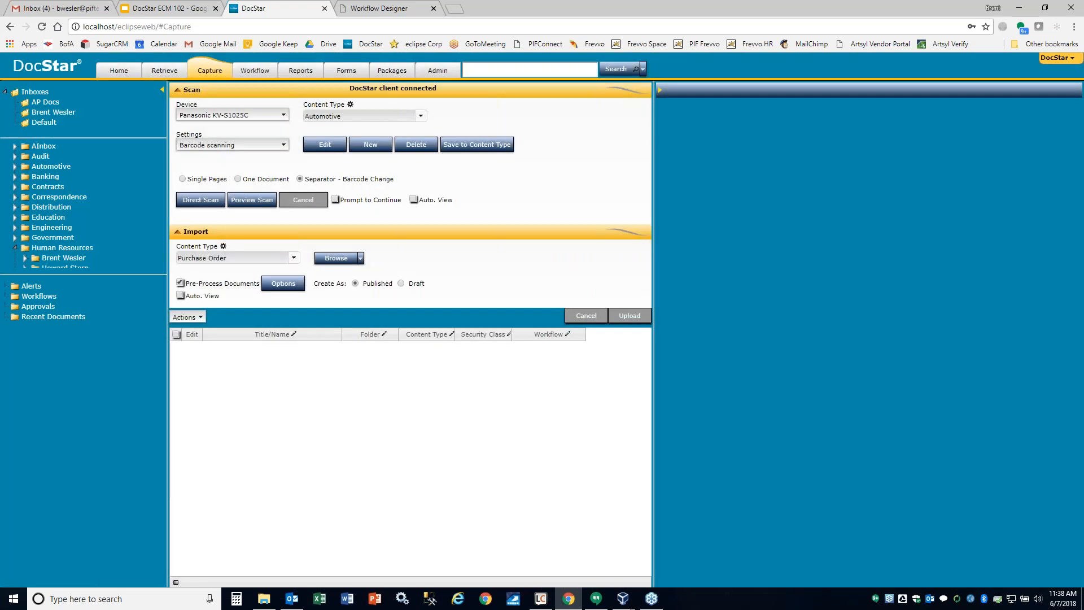
Load the Convert to Text workflow in the Workflow Designer and open its Convert to Text step for editing.
{"action": "left_click", "coordinate": [384, 9]}
{"action": "mouse_move", "coordinate": [106, 148]}
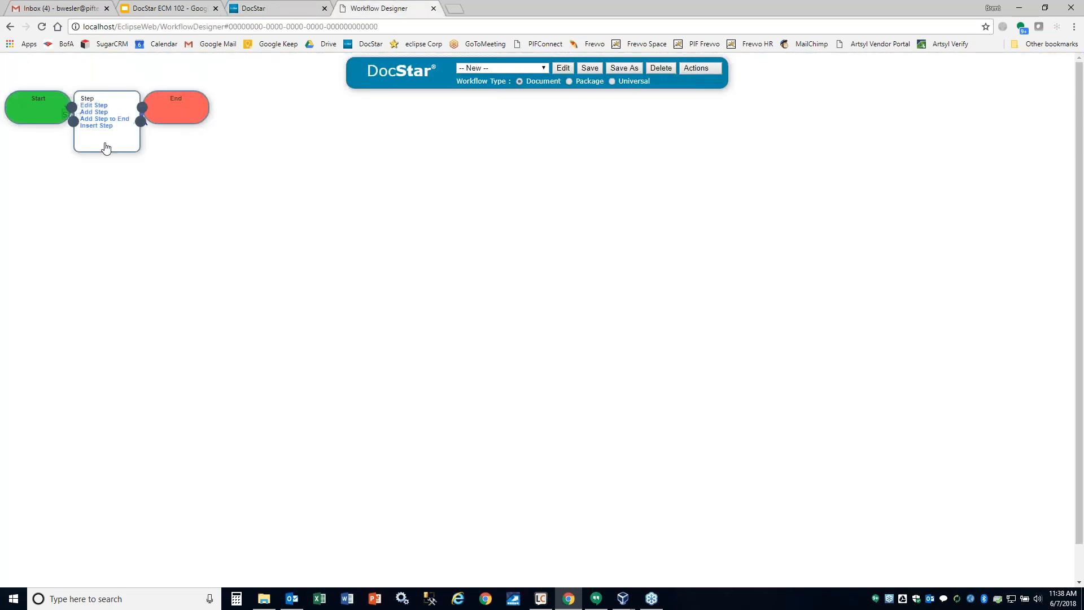
{"action": "left_click", "coordinate": [499, 68]}
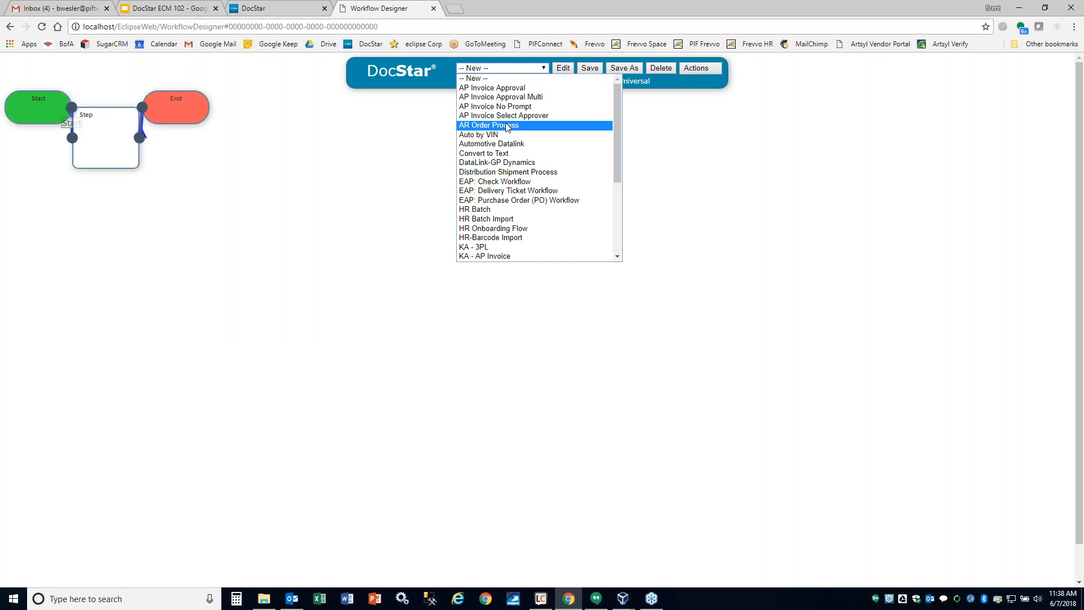
{"action": "left_click", "coordinate": [506, 154]}
{"action": "mouse_move", "coordinate": [143, 241]}
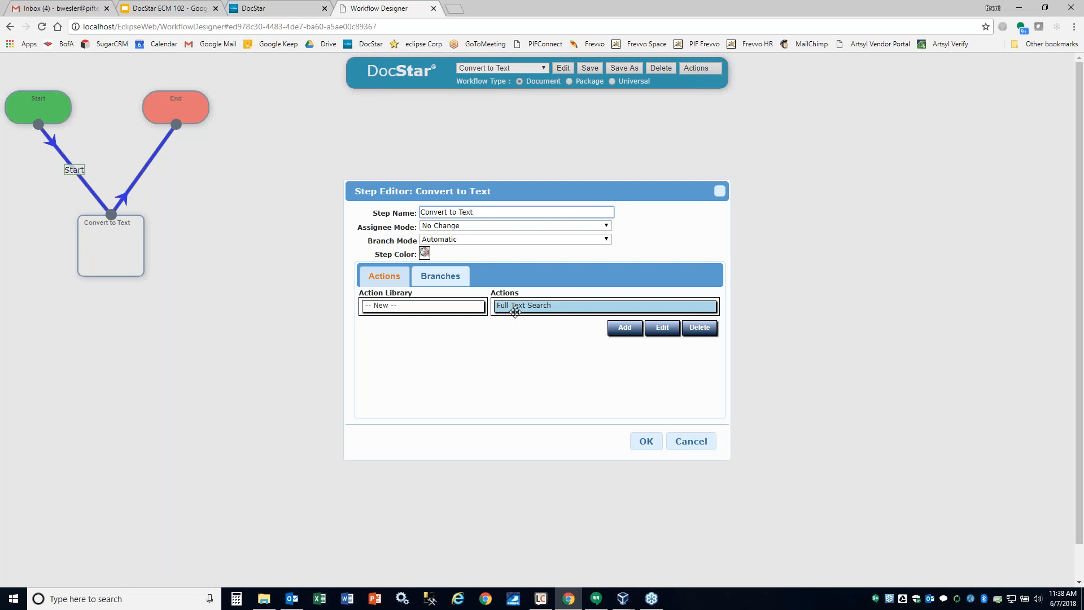
Open the Full Text Search action's OCR task for editing and check its recognition module choices.
{"action": "left_click", "coordinate": [674, 331]}
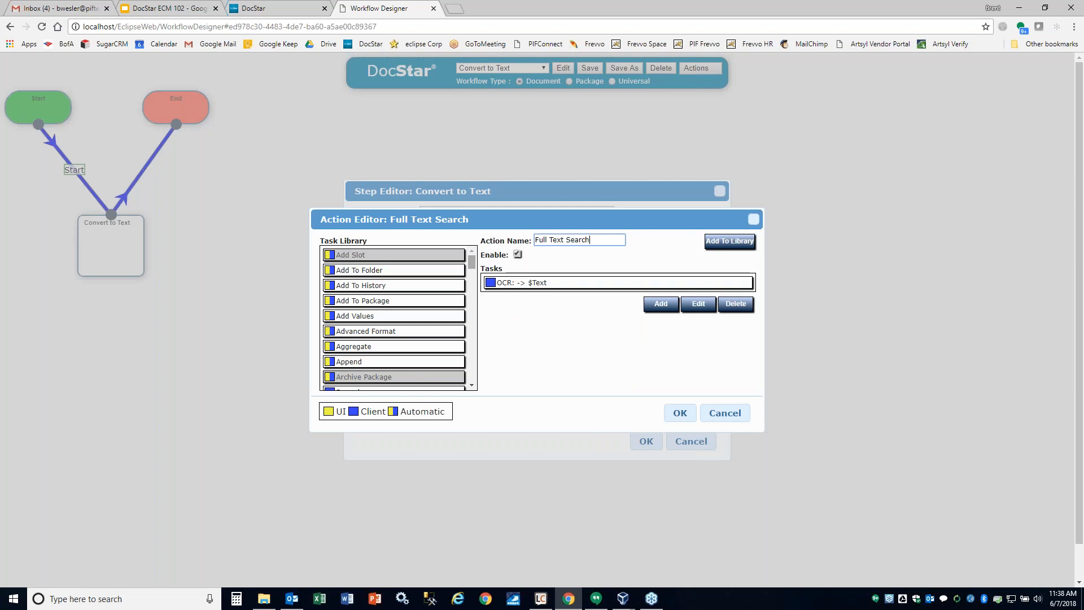
{"action": "left_click_drag", "start_coordinate": [470, 266], "coordinate": [467, 321]}
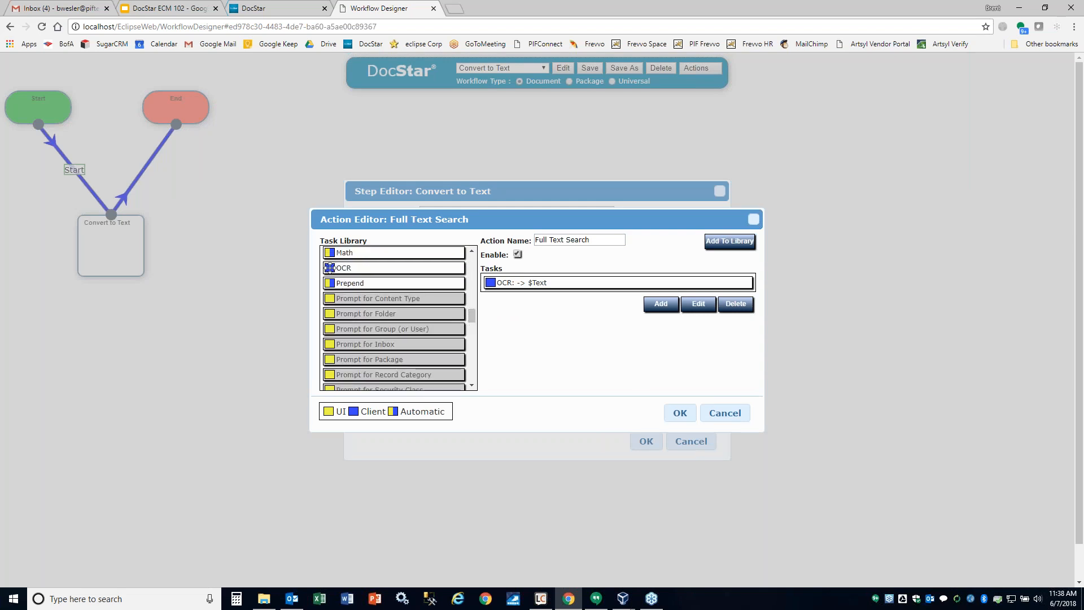
{"action": "left_click", "coordinate": [540, 282]}
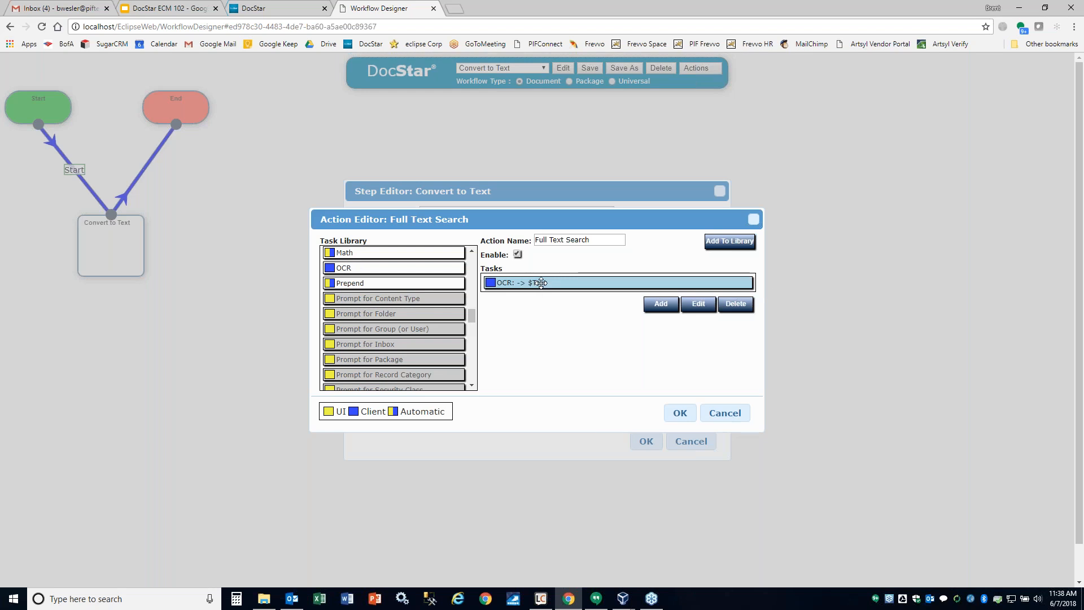
{"action": "left_click", "coordinate": [699, 303]}
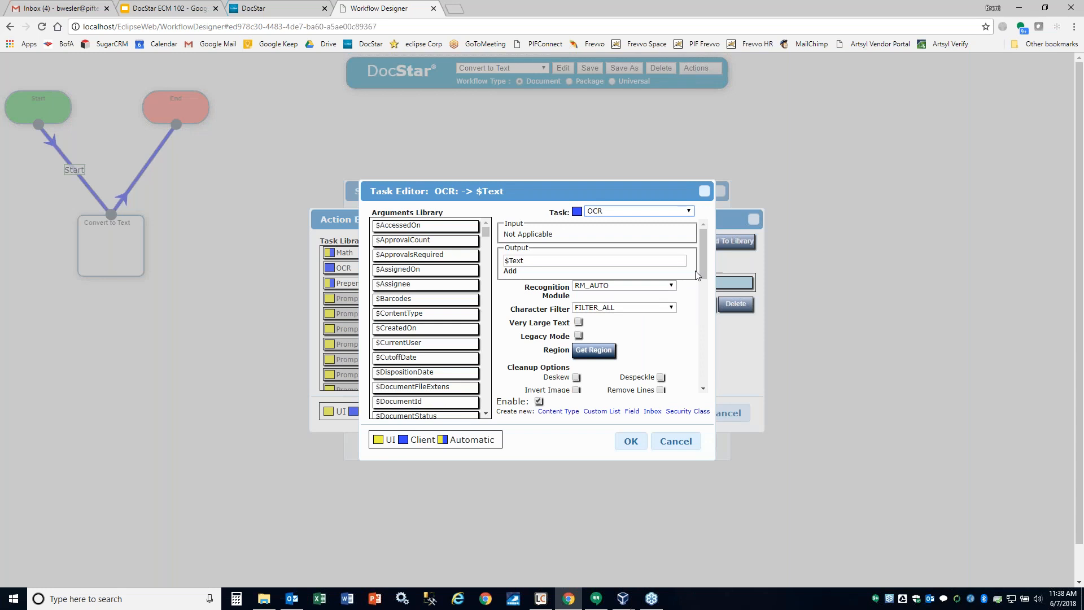
{"action": "left_click", "coordinate": [615, 289]}
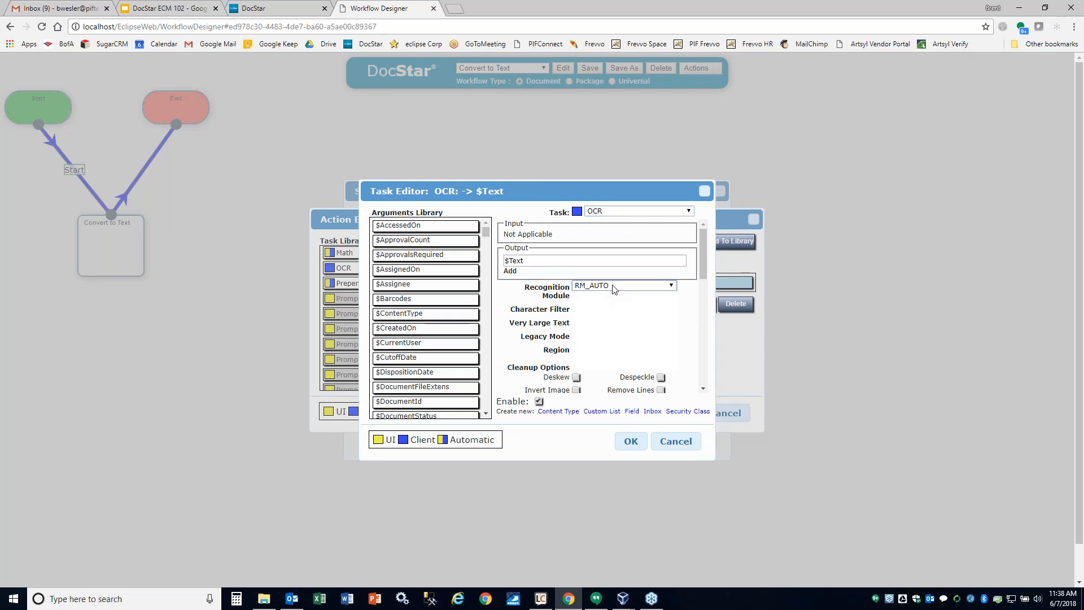
{"action": "left_click", "coordinate": [695, 300]}
Clear the OCR task's output argument and set it to $Text.
{"action": "left_click", "coordinate": [530, 260]}
{"action": "triple_click", "coordinate": [515, 262]}
{"action": "key", "text": "BackSpace"}
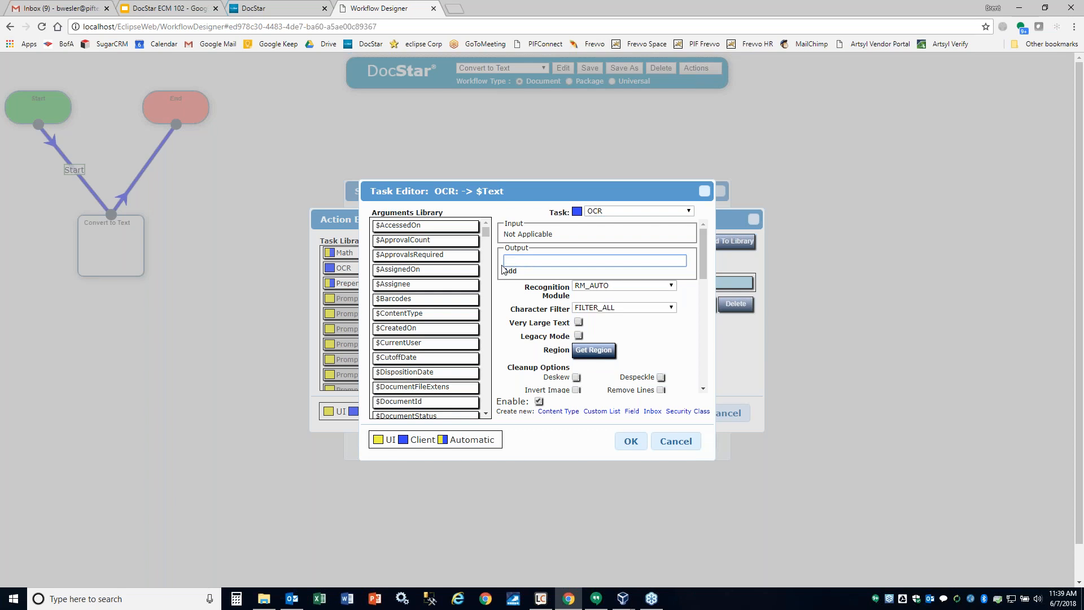
{"action": "type", "text": "$t"}
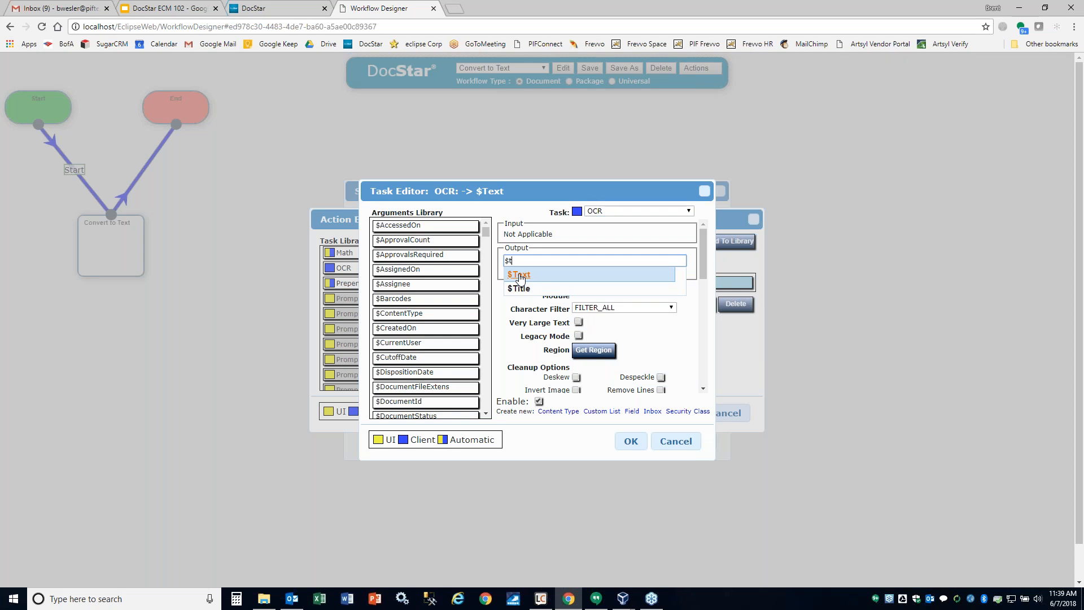
{"action": "left_click", "coordinate": [519, 275]}
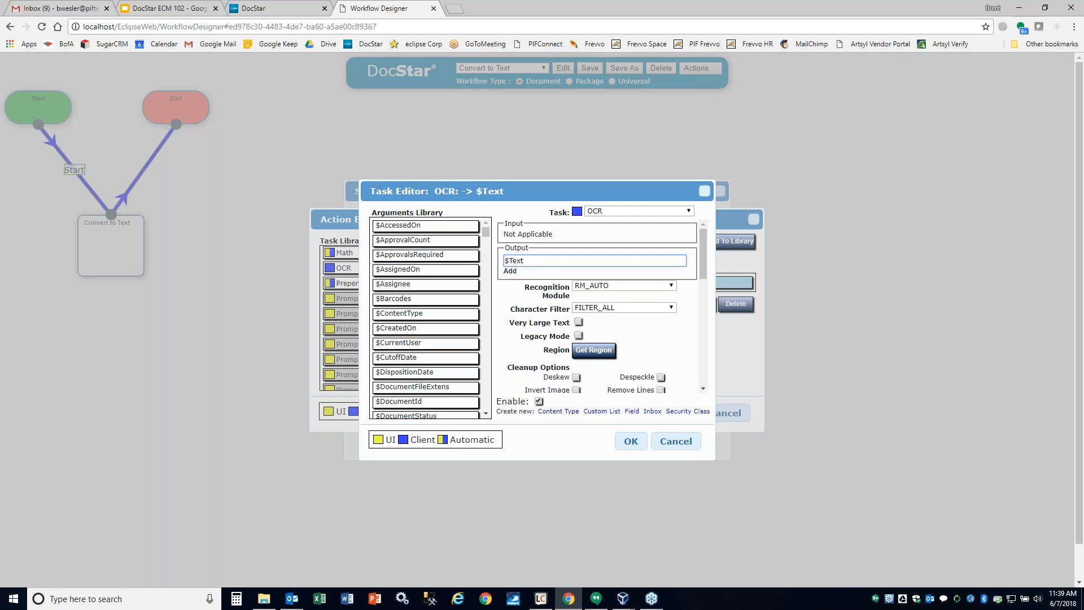
{"action": "left_click_drag", "start_coordinate": [526, 260], "coordinate": [505, 262]}
{"action": "left_click", "coordinate": [538, 263]}
Open the OCR task's region picker, search for "purchase", and preview the Purchase Requisition Task document.
{"action": "left_click", "coordinate": [592, 351]}
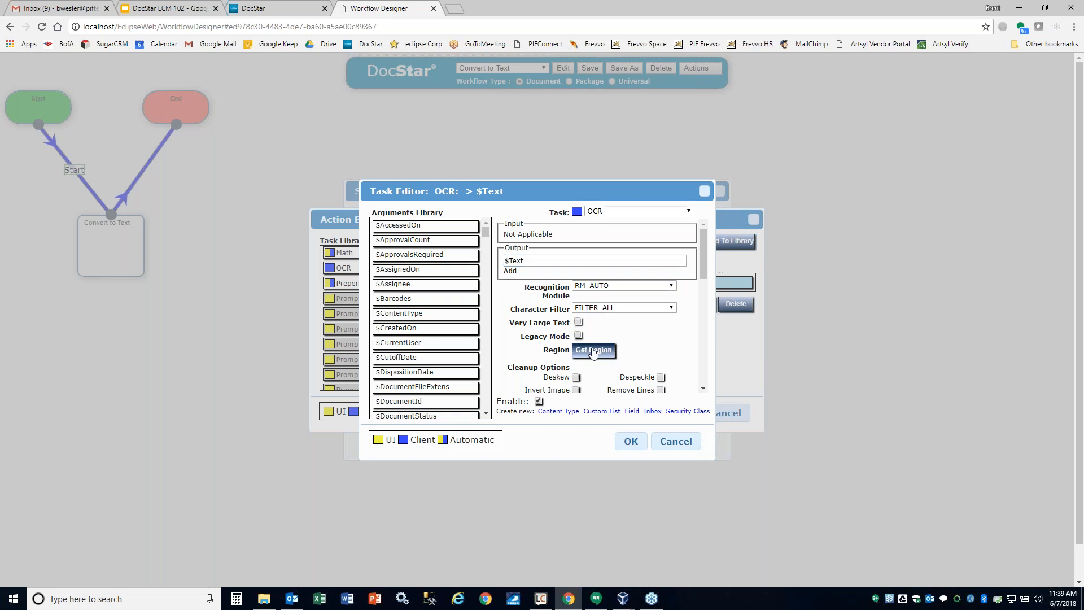
{"action": "type", "text": "p"}
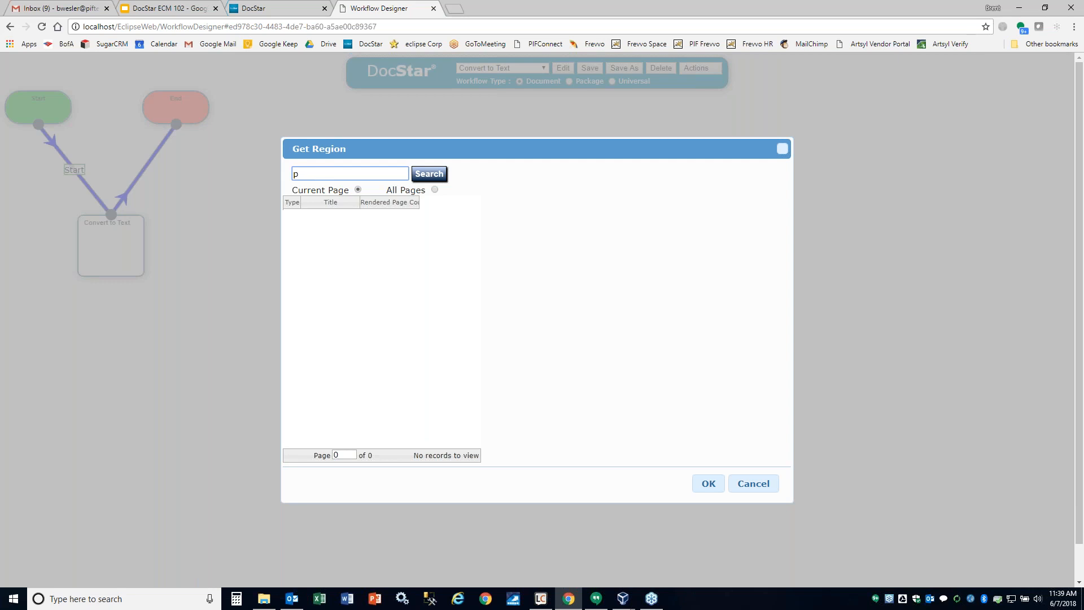
{"action": "type", "text": "orchase"}
{"action": "left_click", "coordinate": [429, 174]}
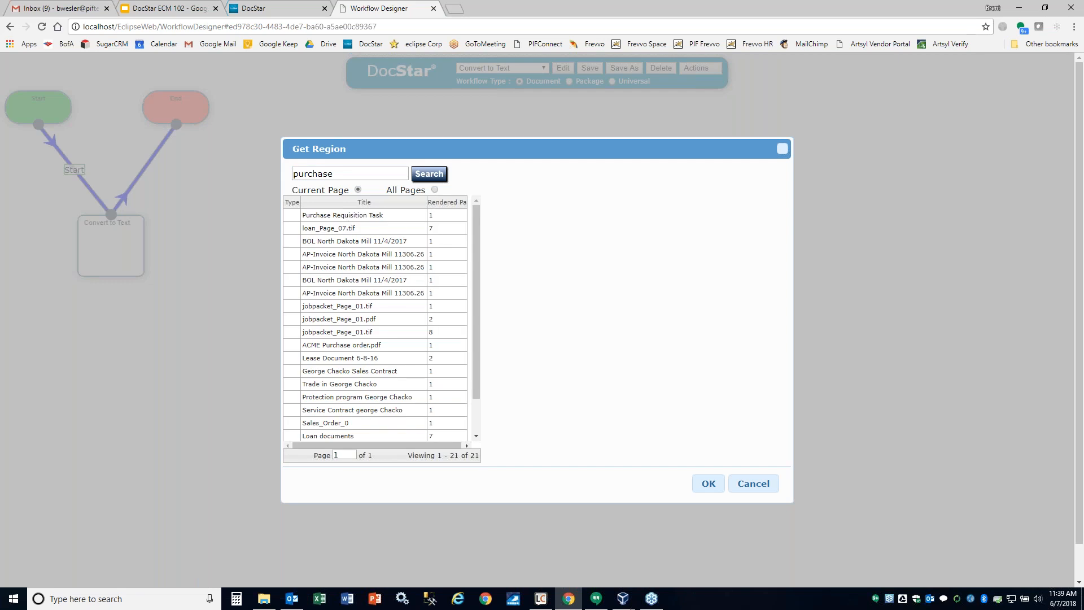
{"action": "left_click", "coordinate": [345, 215]}
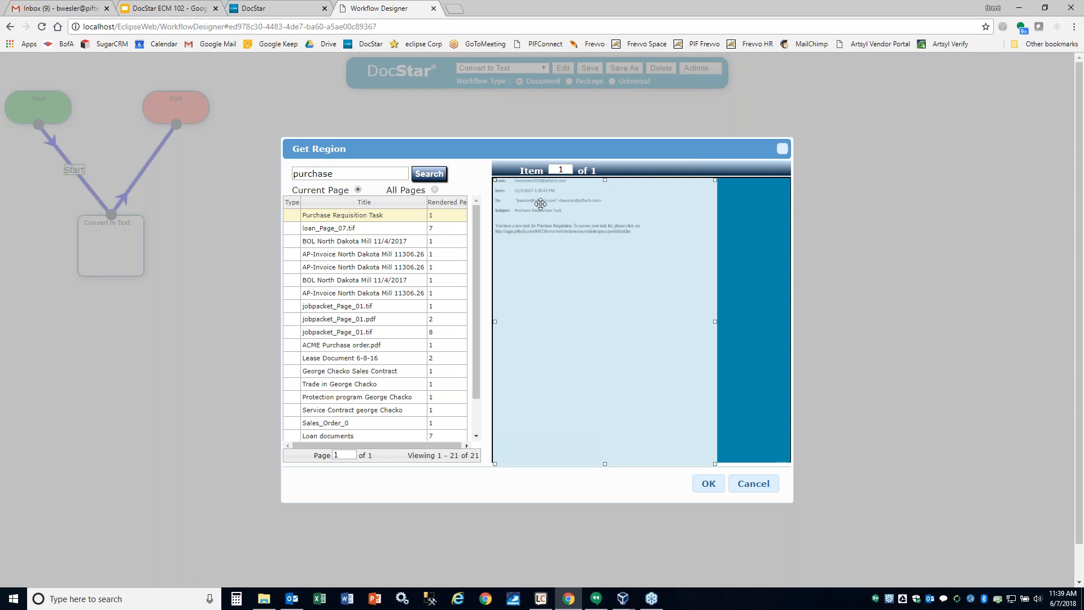
Try adjusting the recognition region on the previewed document, and cancel the region selection.
{"action": "right_click", "coordinate": [741, 269]}
{"action": "mouse_move", "coordinate": [742, 272]}
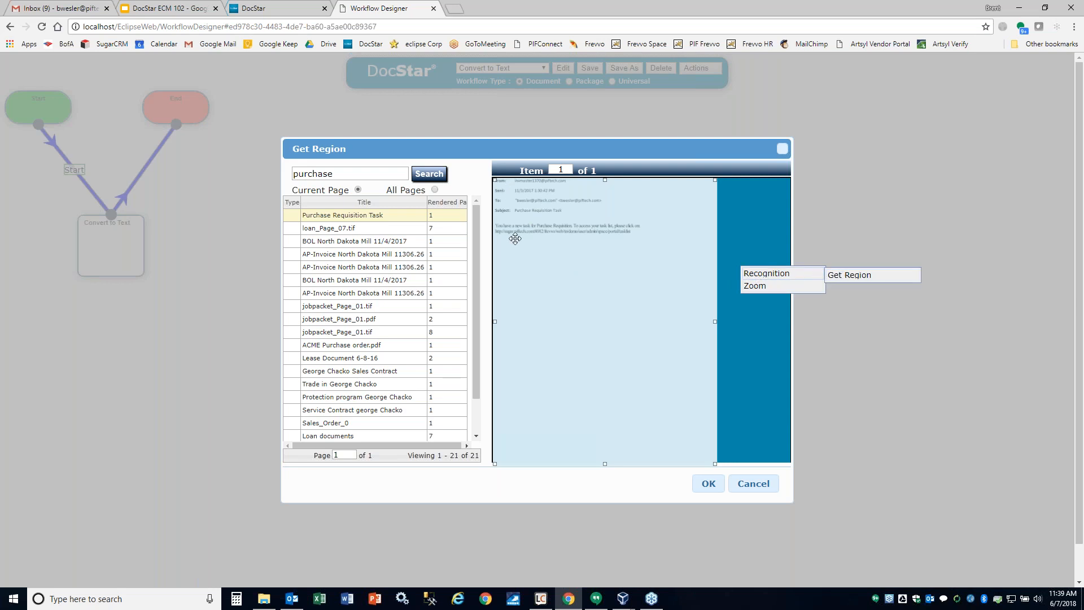
{"action": "mouse_move", "coordinate": [545, 247]}
{"action": "left_mouse_down"}
{"action": "mouse_move", "coordinate": [622, 259]}
{"action": "mouse_move", "coordinate": [540, 263]}
{"action": "left_mouse_up"}
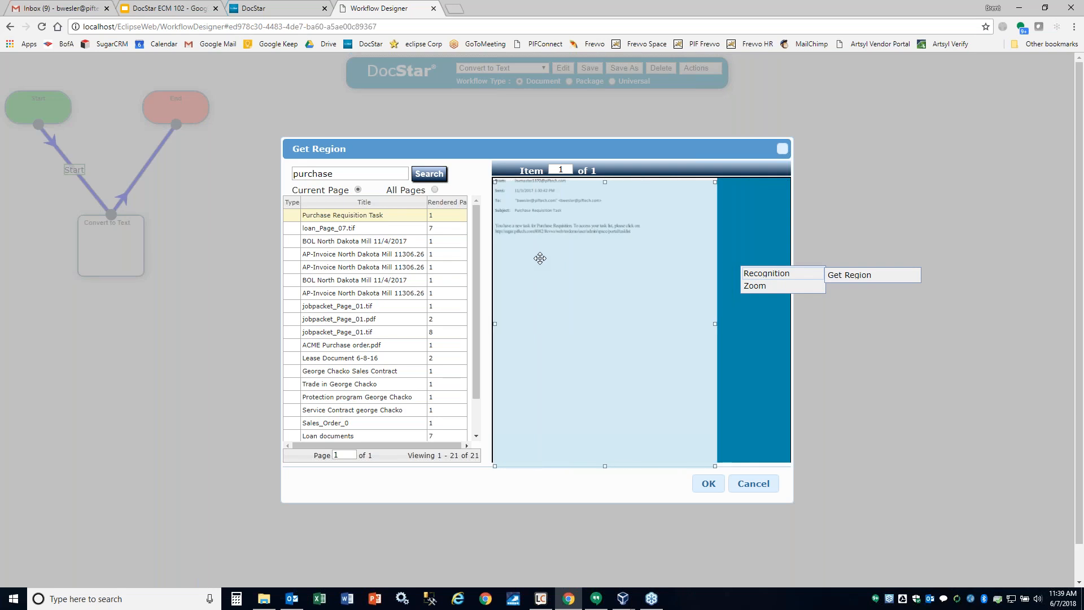
{"action": "left_click_drag", "start_coordinate": [605, 182], "coordinate": [605, 179]}
{"action": "left_click", "coordinate": [753, 483]}
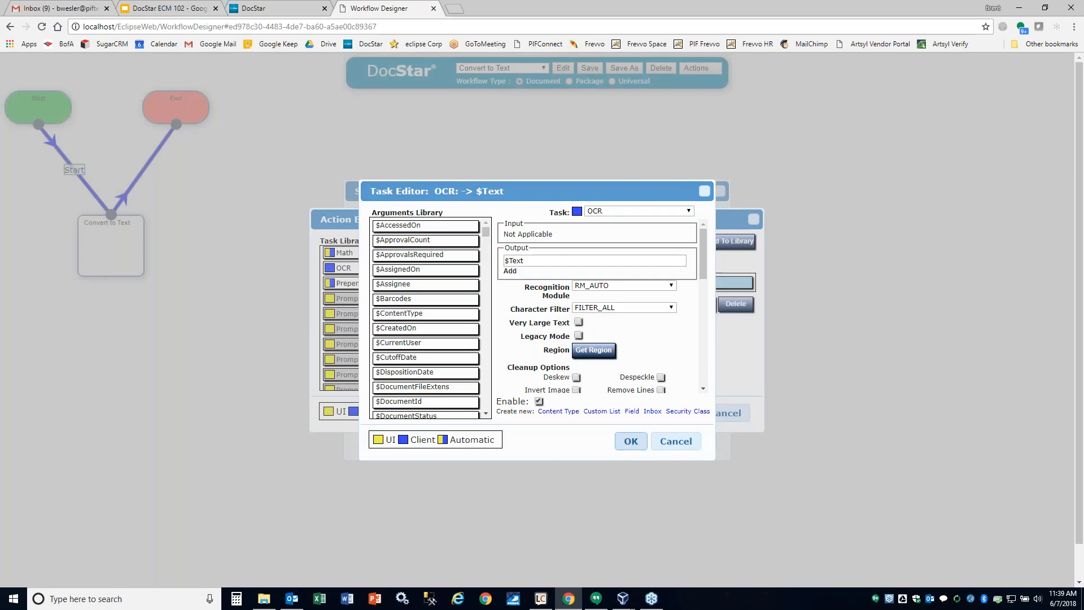
Accept the OCR task, Full Text Search action and step edits, and save the Convert to Text workflow.
{"action": "left_click", "coordinate": [631, 441]}
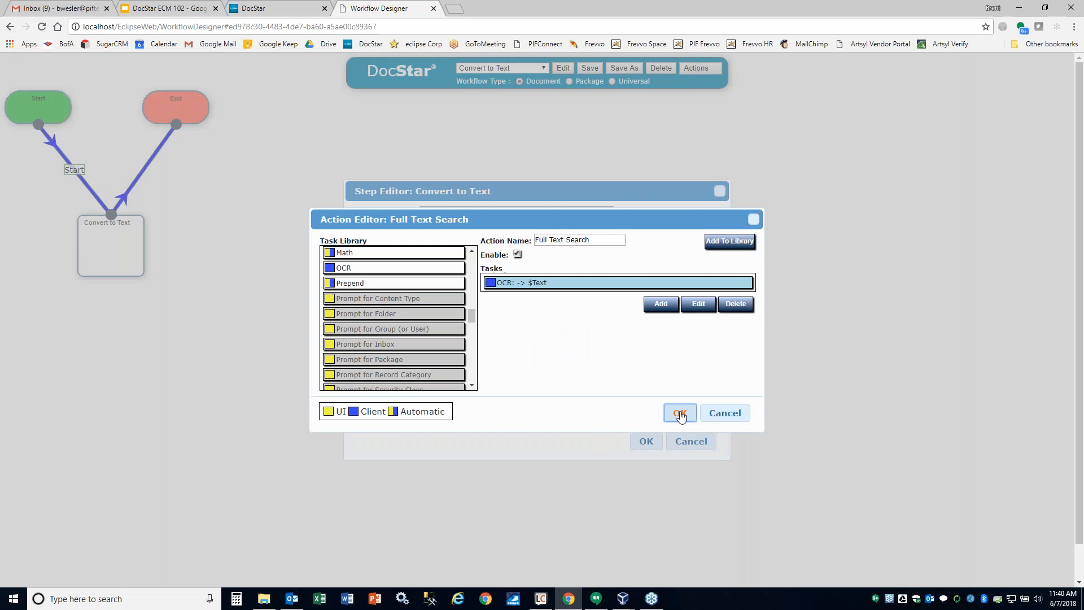
{"action": "left_click", "coordinate": [681, 415]}
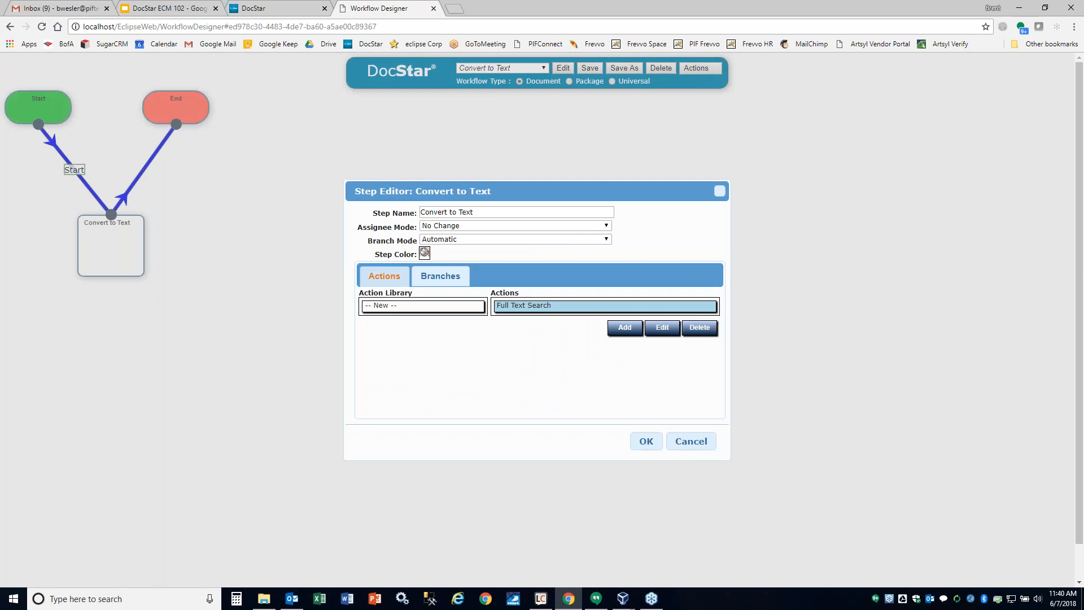
{"action": "left_click", "coordinate": [645, 441]}
{"action": "left_click", "coordinate": [590, 75]}
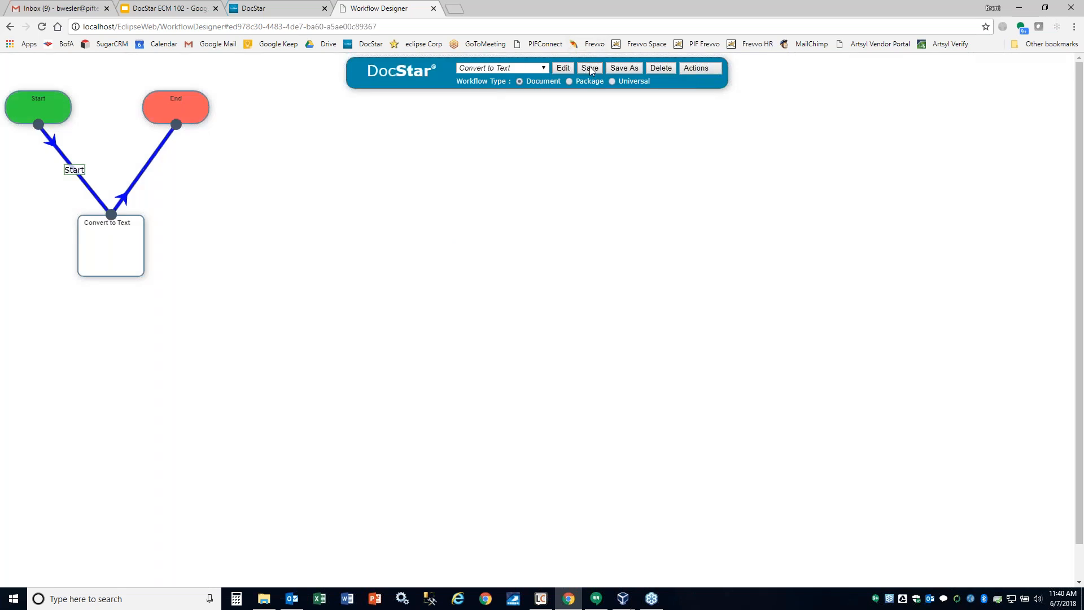
Return to the DocStar Capture page and set the Import content type to Contracts.
{"action": "left_click", "coordinate": [253, 8]}
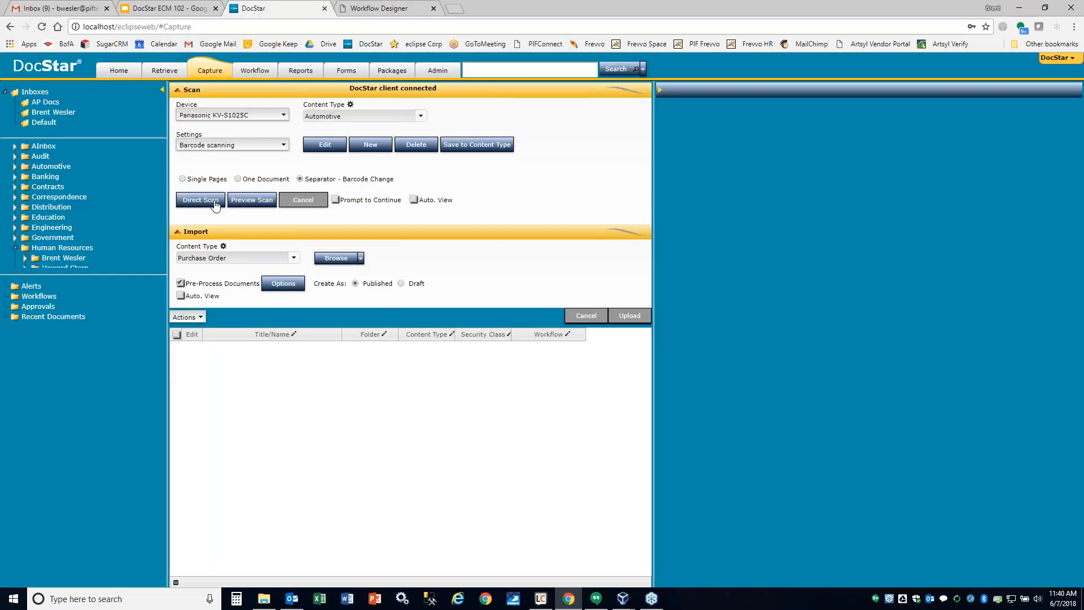
{"action": "left_click", "coordinate": [294, 257]}
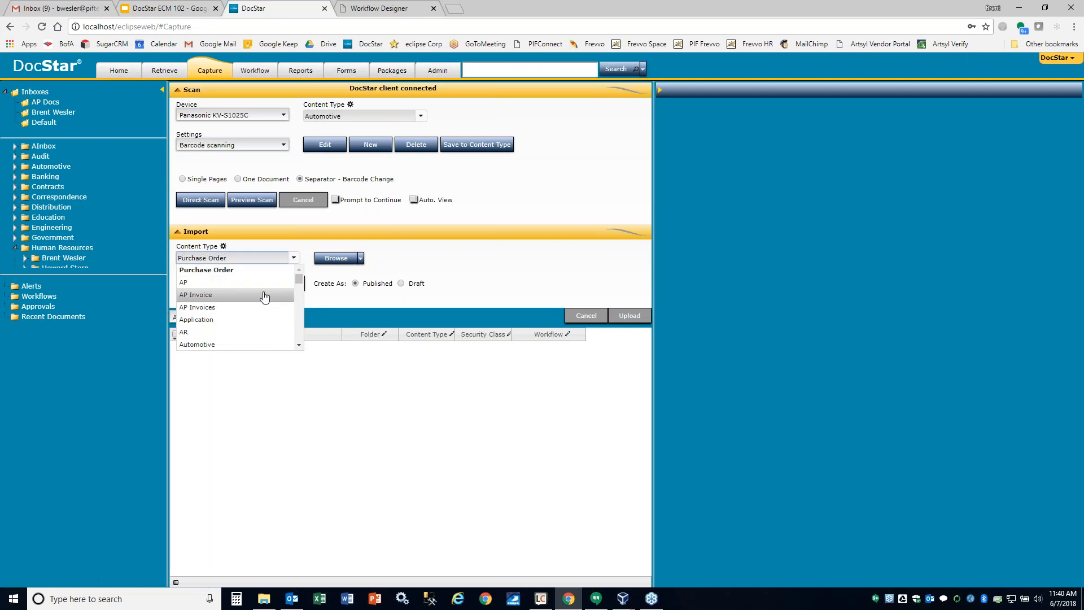
{"action": "scroll", "coordinate": [266, 296], "scroll_direction": "down", "scroll_amount": 3}
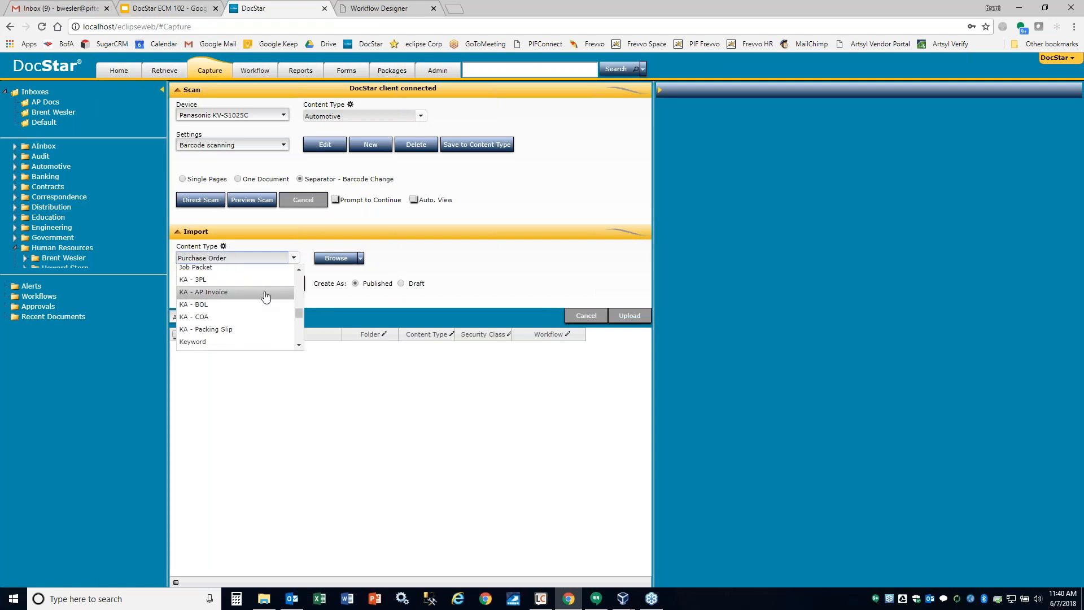
{"action": "left_click", "coordinate": [254, 258]}
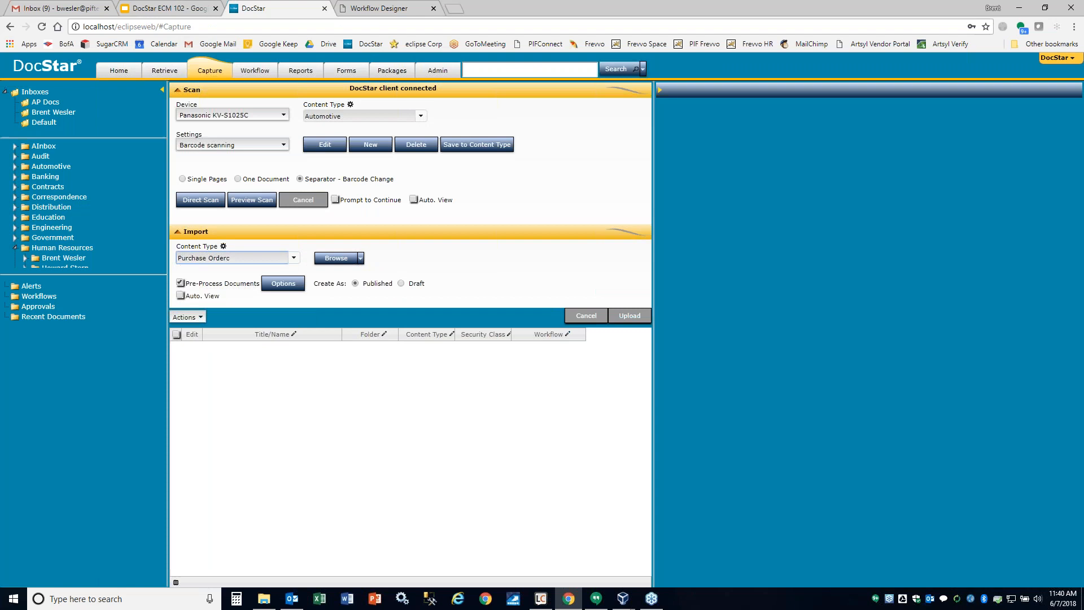
{"action": "key", "text": "BackSpace"}
{"action": "key", "text": "BackSpace"}
{"action": "key", "text": "BackSpace"}
{"action": "key", "text": "BackSpace"}
{"action": "key", "text": "BackSpace"}
{"action": "key", "text": "BackSpace"}
{"action": "key", "text": "BackSpace"}
{"action": "key", "text": "BackSpace"}
{"action": "type", "text": "contr"}
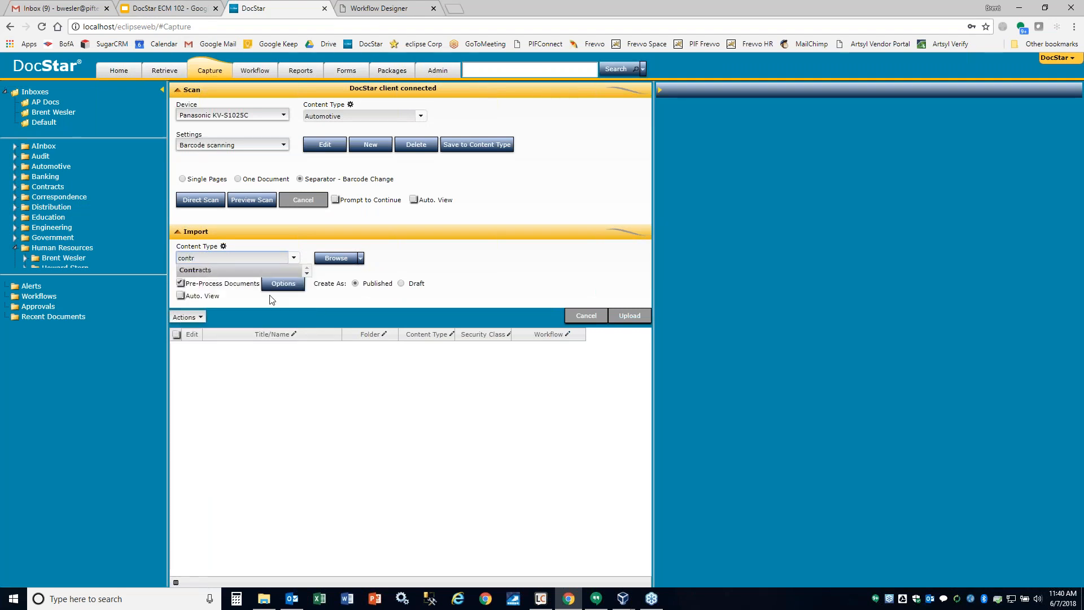
{"action": "left_click", "coordinate": [224, 269]}
Import PIF NDA.doc from the 4.Demo Docs Contracts folder, reloading the Capture page before uploading the document.
{"action": "left_click", "coordinate": [330, 258]}
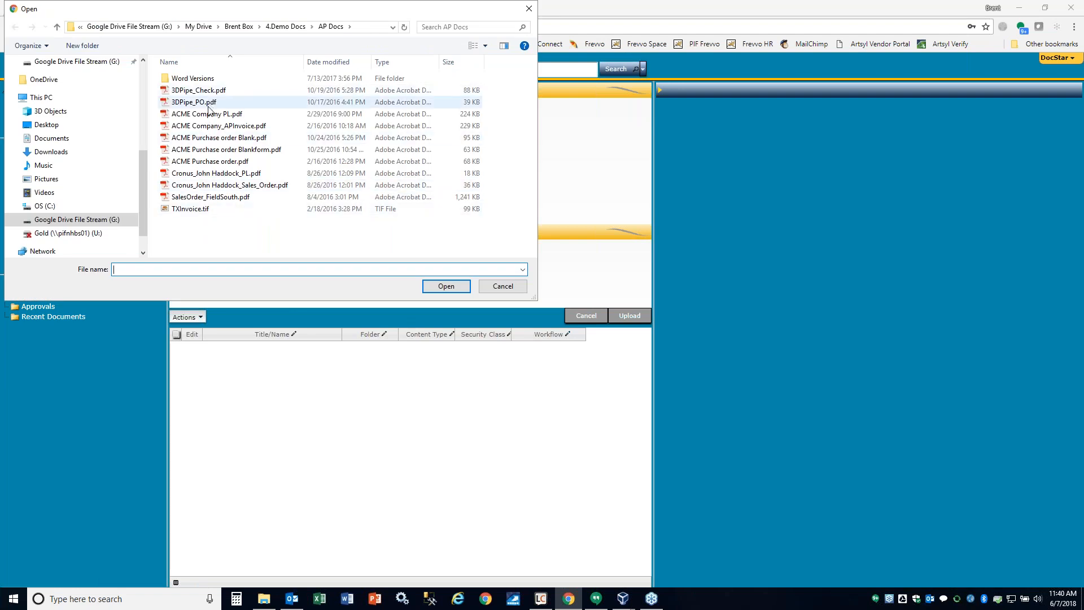
{"action": "left_click", "coordinate": [285, 27]}
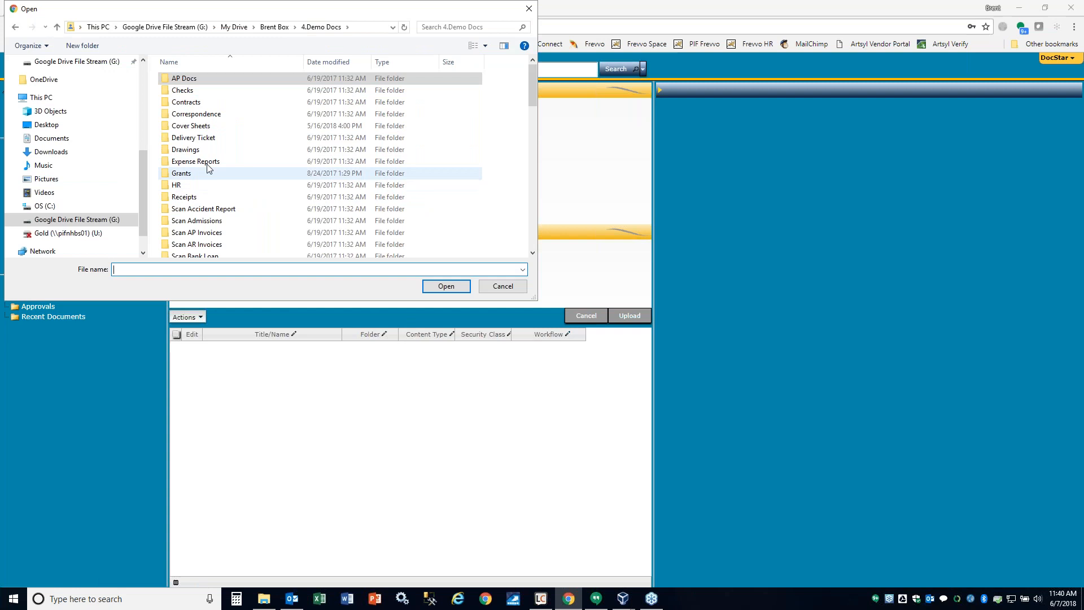
{"action": "double_click", "coordinate": [213, 103]}
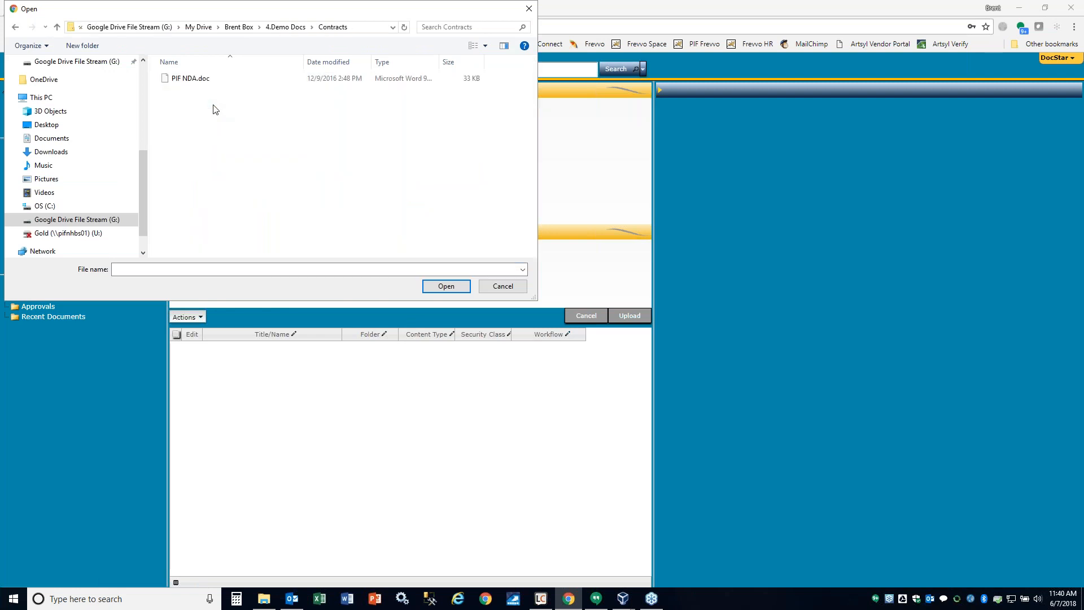
{"action": "double_click", "coordinate": [193, 79]}
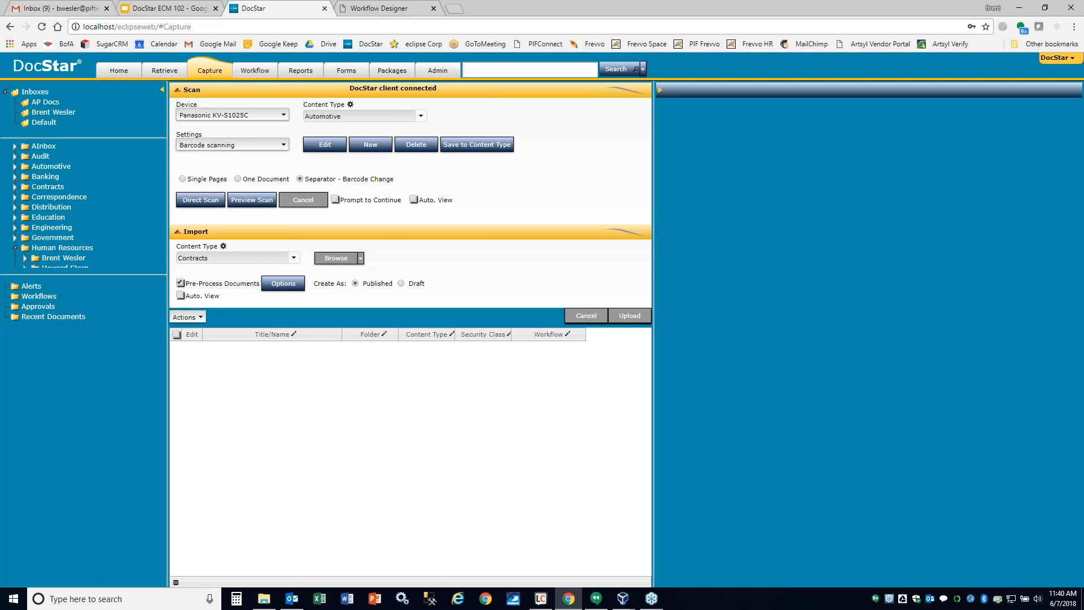
{"action": "left_click", "coordinate": [41, 27]}
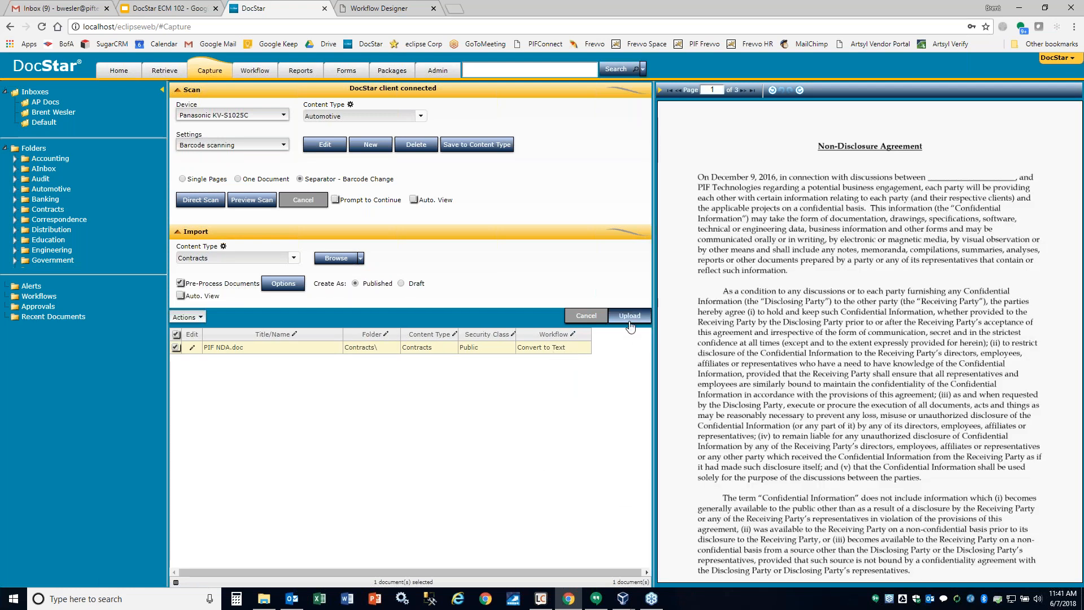
{"action": "left_click", "coordinate": [628, 316]}
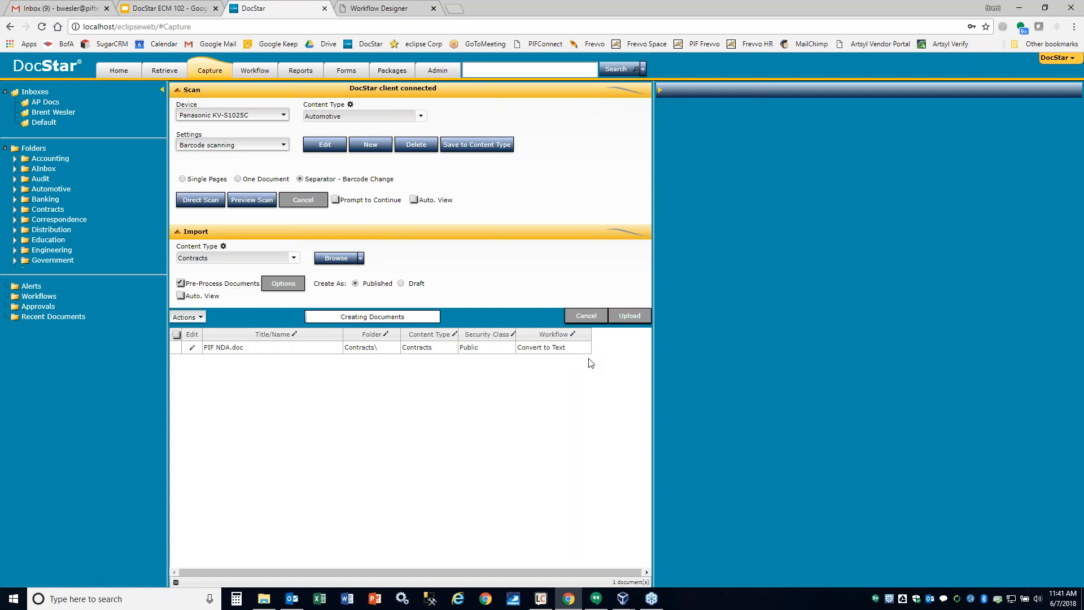
Search the documents for the phrase "disclosing party" and open the PIF NDA Word document from the results.
{"action": "left_click", "coordinate": [516, 67]}
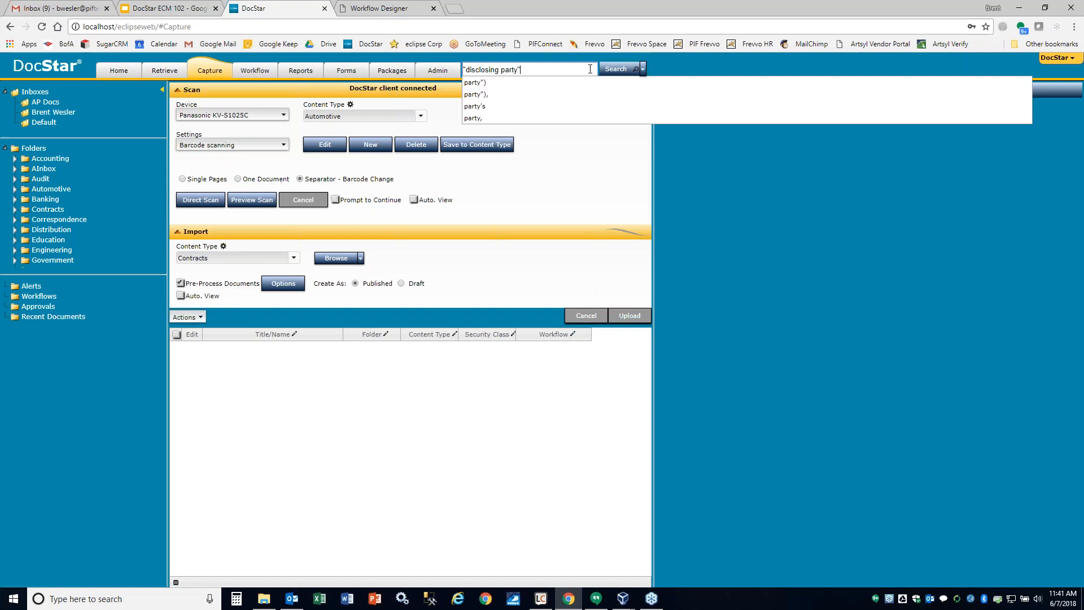
{"action": "left_click", "coordinate": [623, 74]}
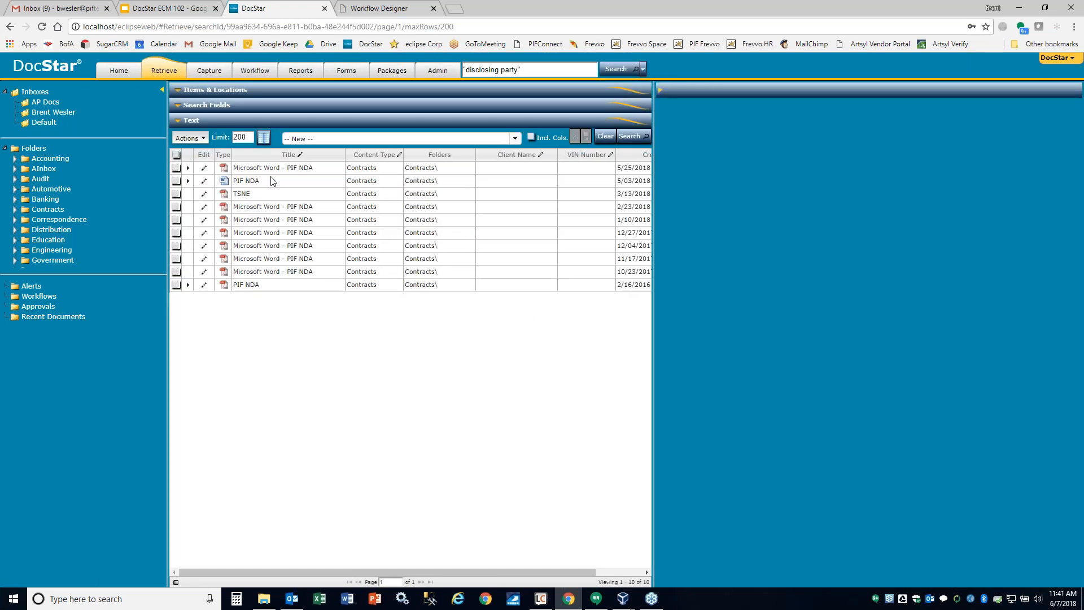
{"action": "double_click", "coordinate": [272, 181]}
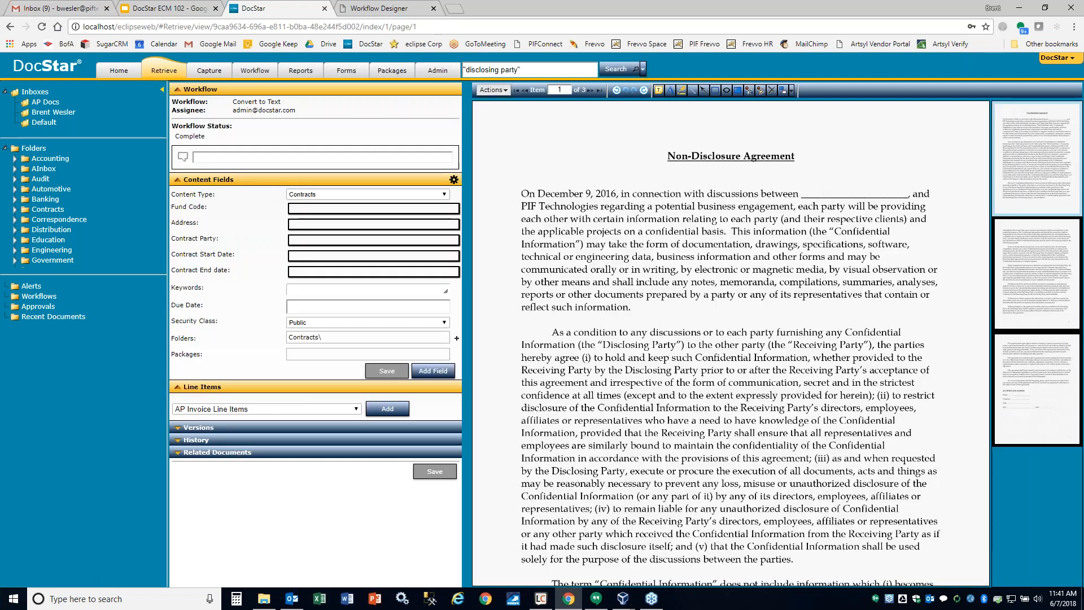
Show the PIF NDA's extracted document text, examine it, and display the search hits in the document.
{"action": "left_click", "coordinate": [492, 90]}
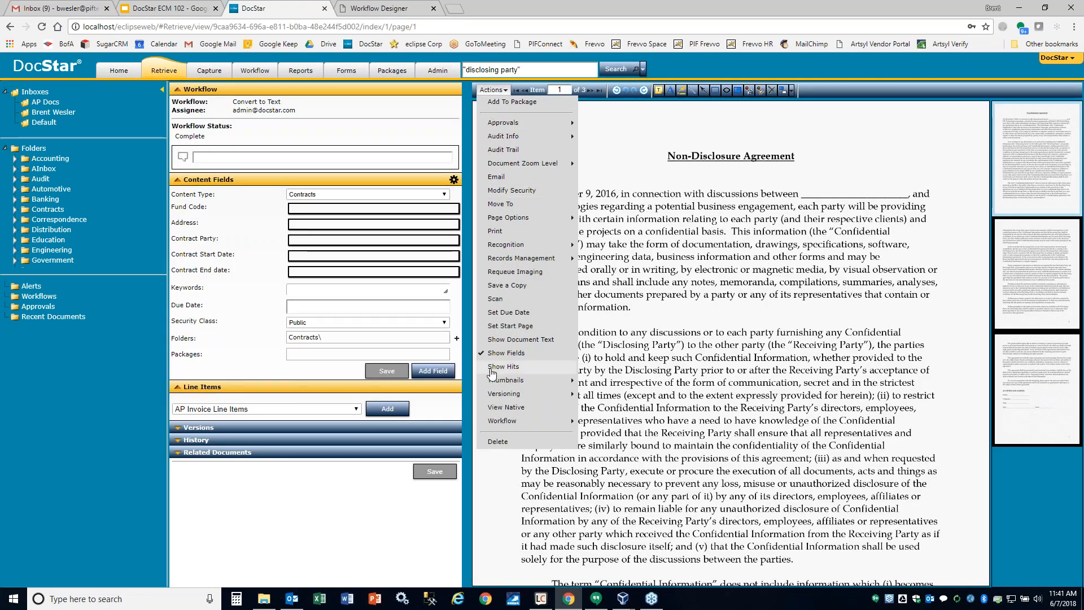
{"action": "left_click", "coordinate": [507, 341]}
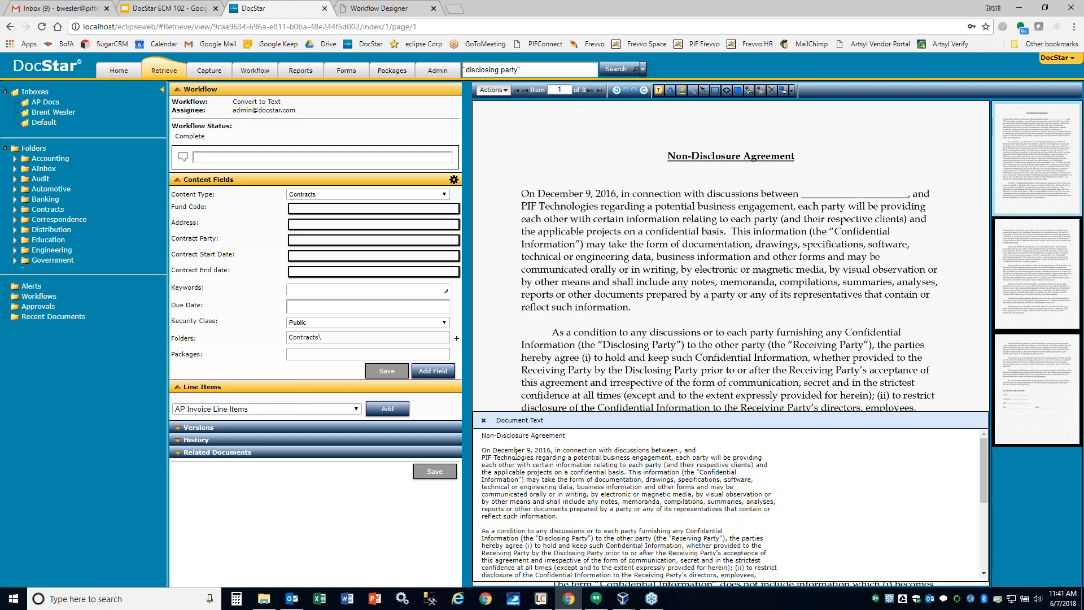
{"action": "left_click_drag", "start_coordinate": [485, 435], "coordinate": [568, 553]}
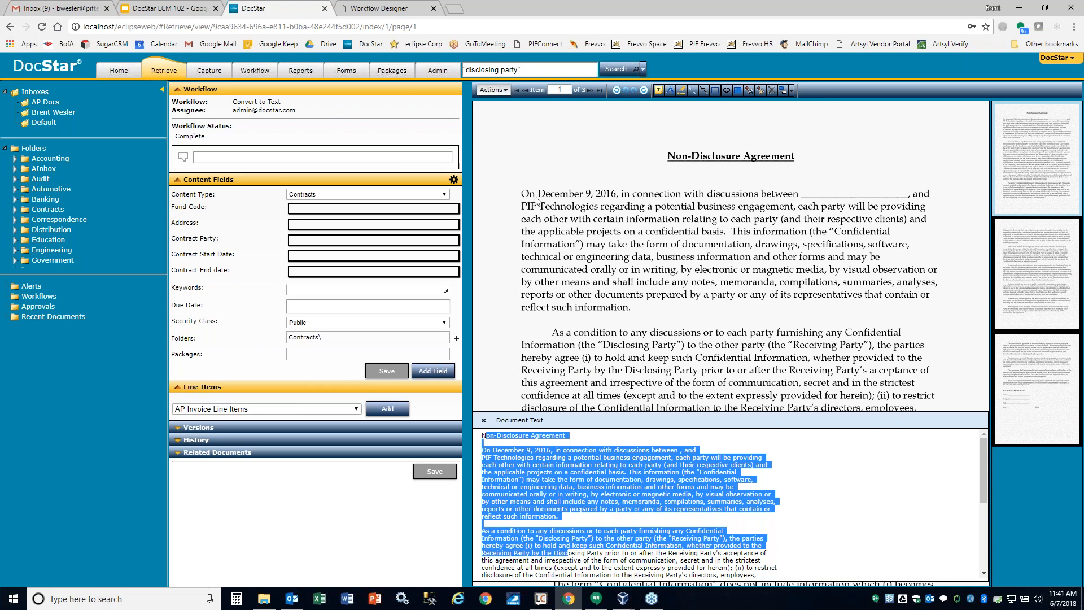
{"action": "left_click", "coordinate": [492, 90]}
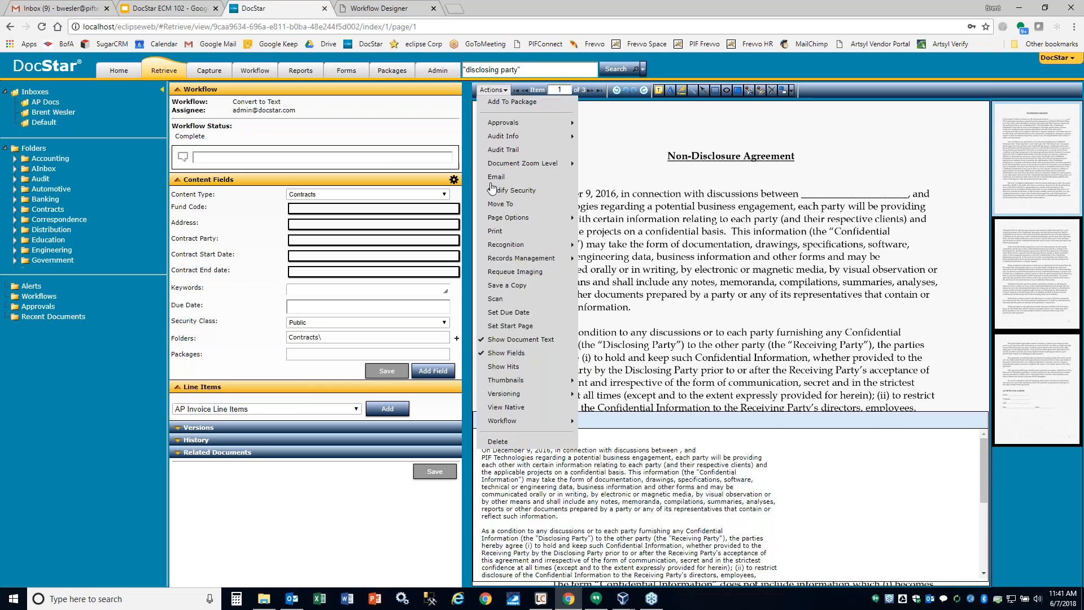
{"action": "left_click", "coordinate": [506, 367]}
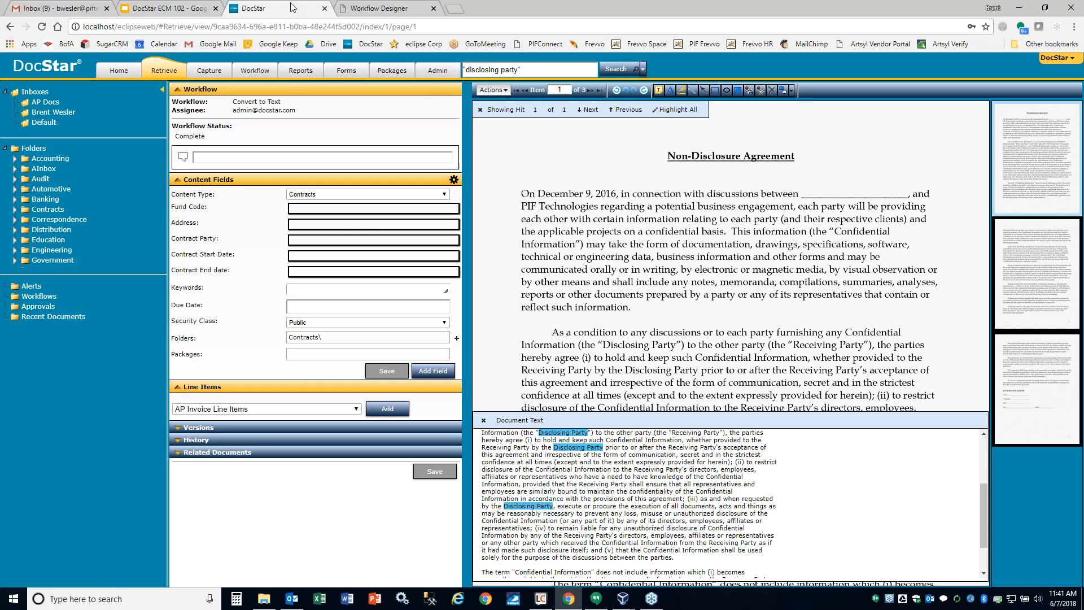
Return to the Capture page and change the Import content type to HR Documents.
{"action": "left_click", "coordinate": [210, 70]}
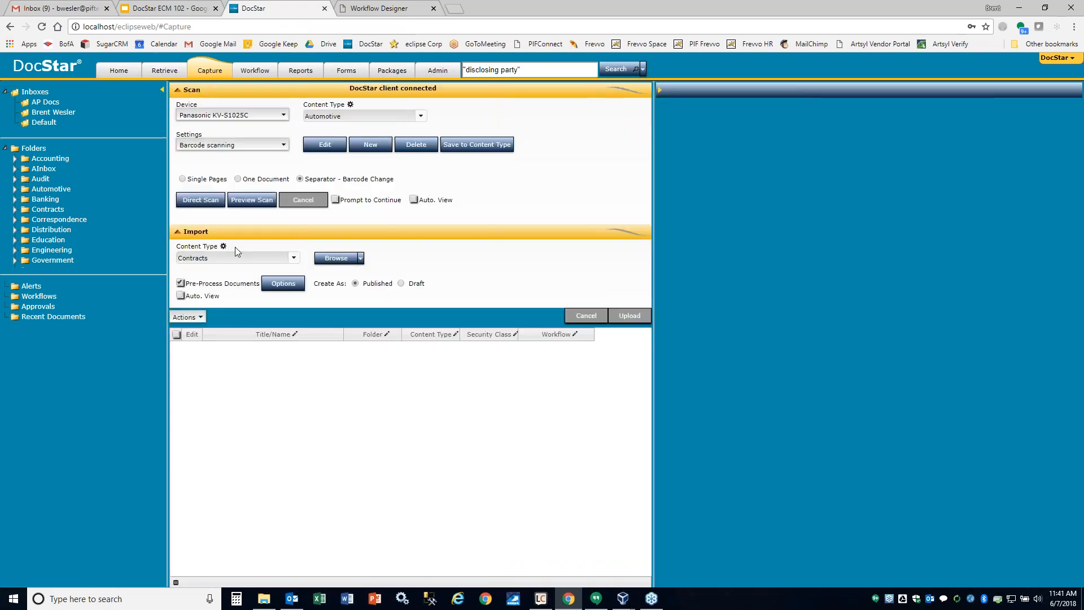
{"action": "left_click", "coordinate": [245, 258]}
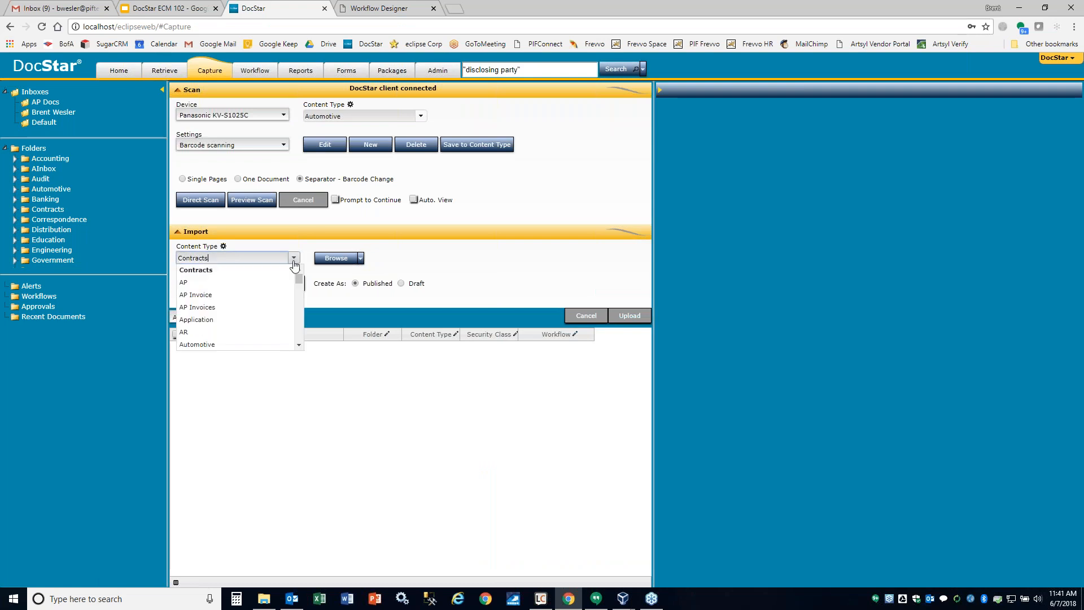
{"action": "left_click_drag", "start_coordinate": [299, 279], "coordinate": [296, 301]}
{"action": "left_click", "coordinate": [271, 302]}
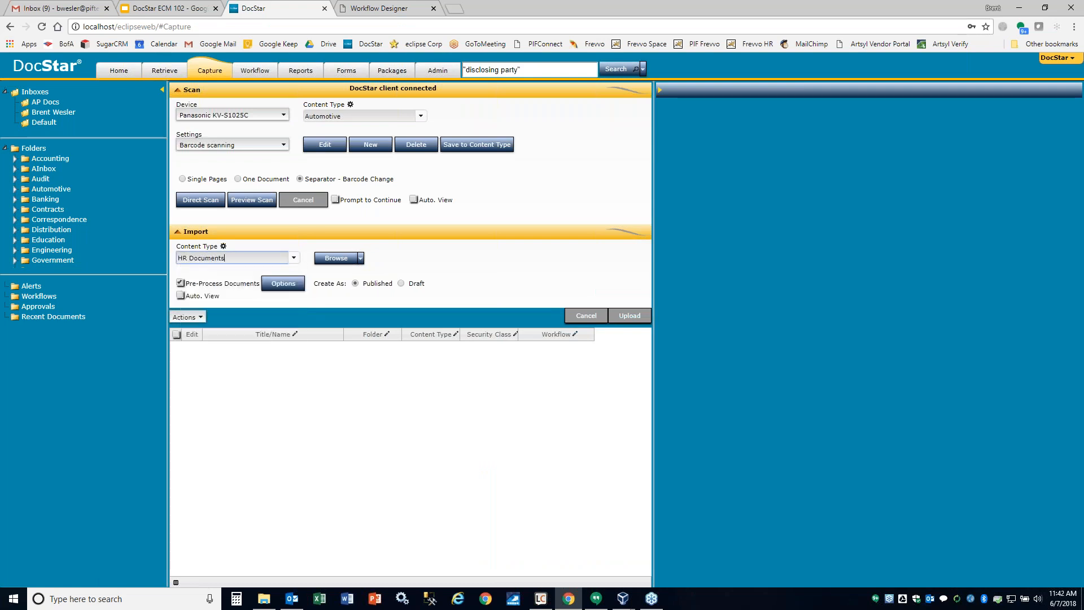
Add HR_w_cover.pdf from the Scan HR with Cover folder to the import list and check its listed row.
{"action": "left_click", "coordinate": [336, 259]}
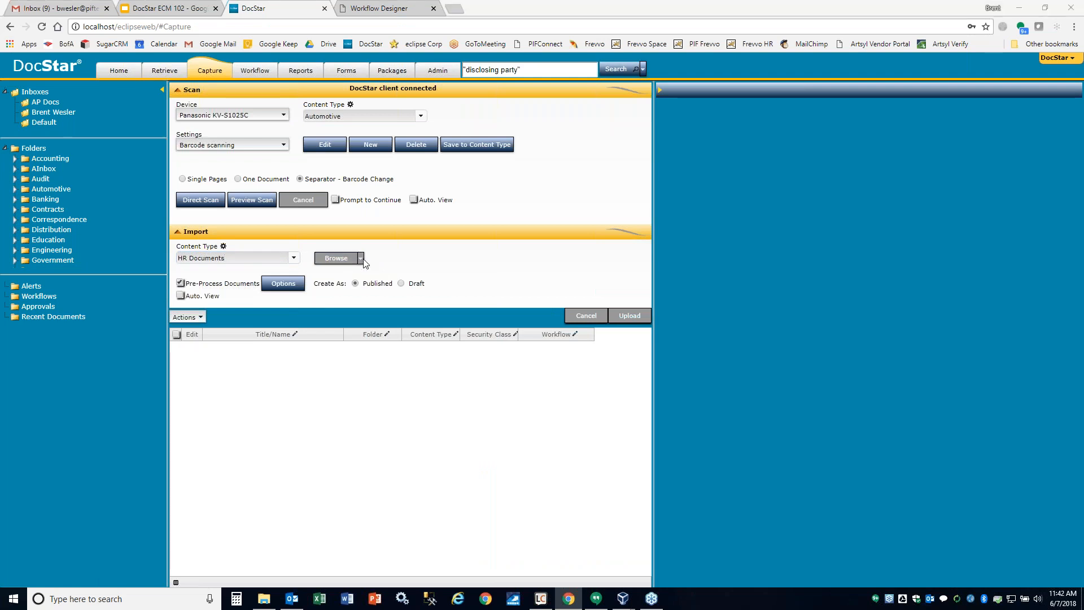
{"action": "left_click", "coordinate": [279, 27]}
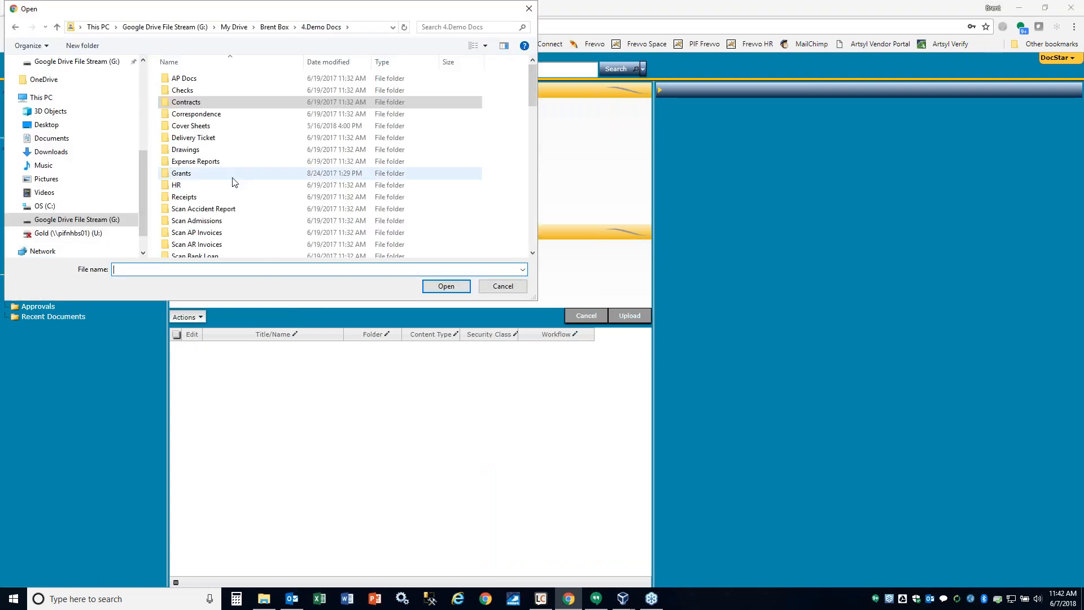
{"action": "scroll", "coordinate": [226, 190], "scroll_direction": "down", "scroll_amount": 5}
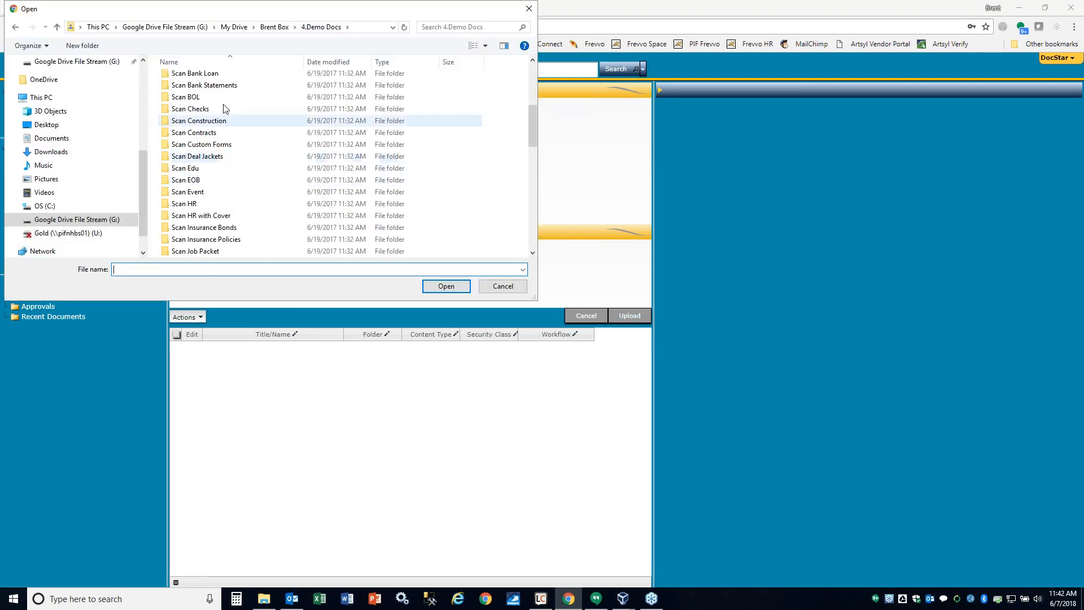
{"action": "scroll", "coordinate": [227, 247], "scroll_direction": "down", "scroll_amount": 3}
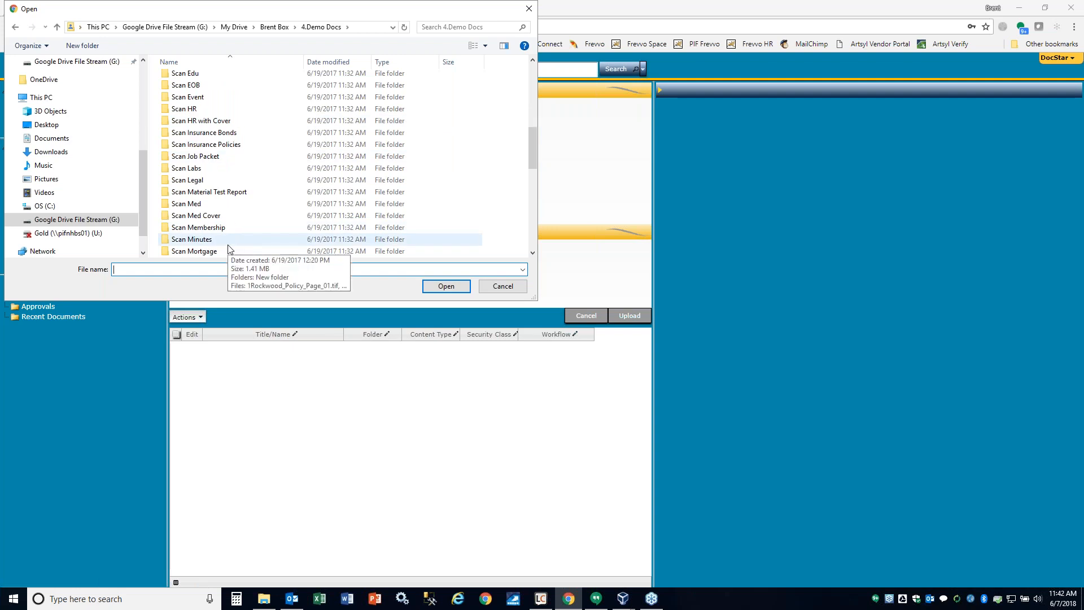
{"action": "double_click", "coordinate": [217, 122]}
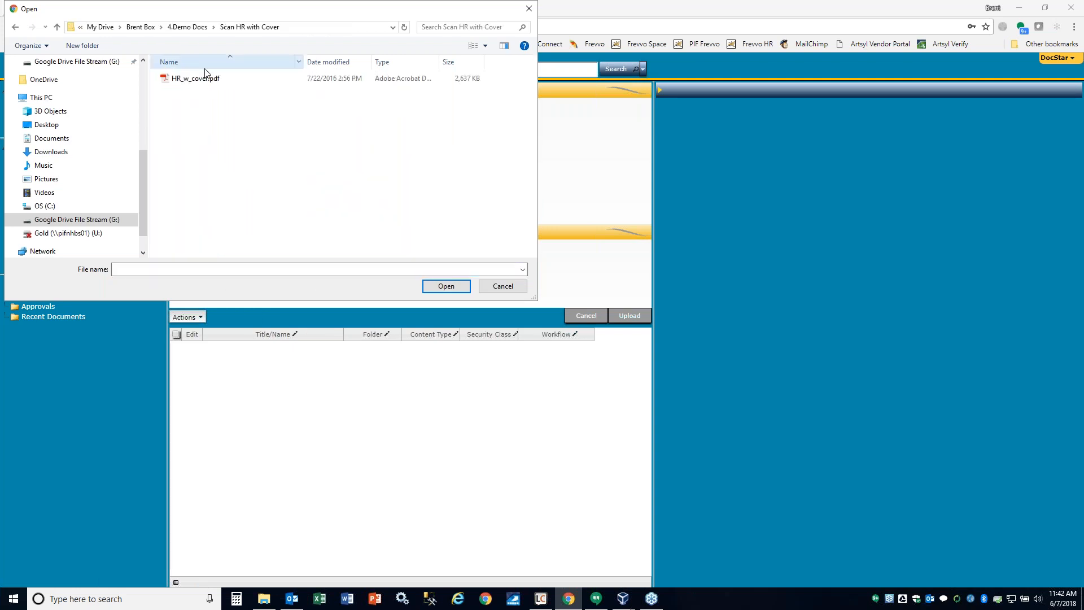
{"action": "left_click", "coordinate": [205, 79]}
{"action": "double_click", "coordinate": [205, 79]}
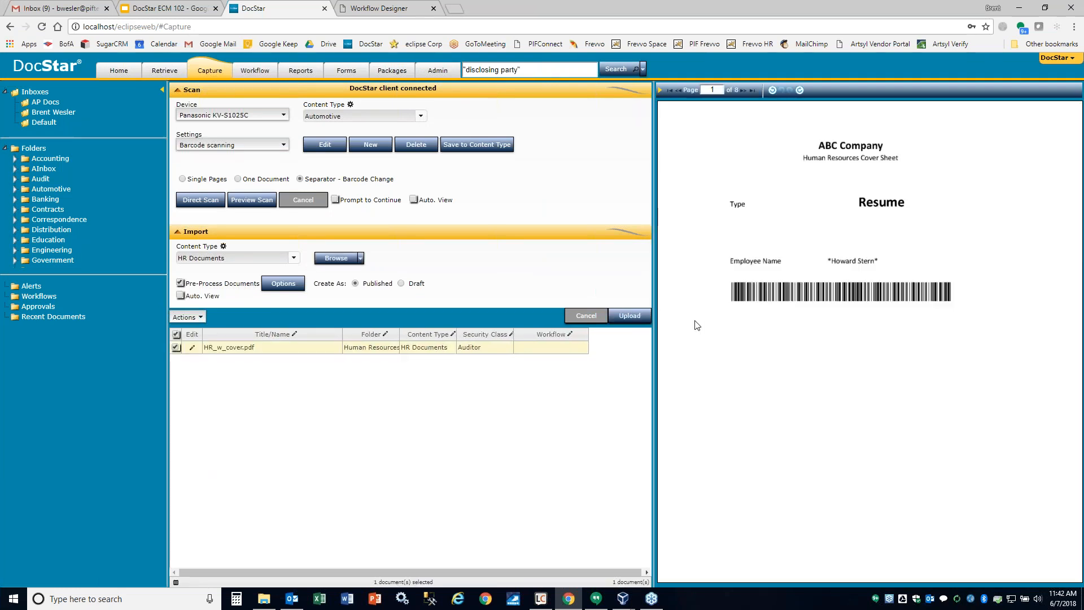
{"action": "left_click", "coordinate": [577, 350]}
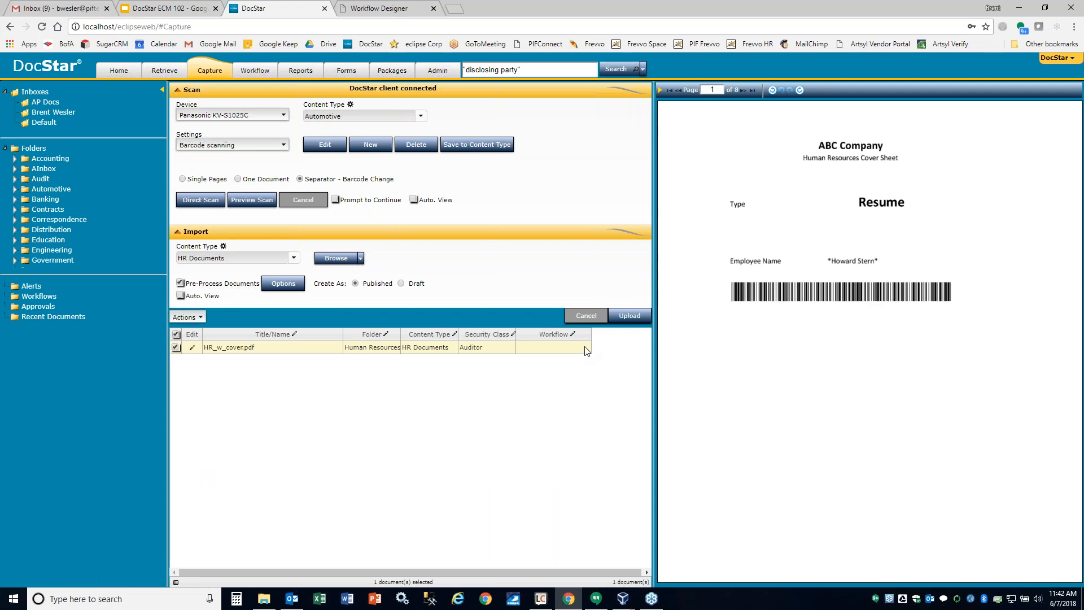
Load the HR Batch Import workflow in the Workflow Designer, discarding the unsaved changes to Convert to Text.
{"action": "left_click", "coordinate": [364, 9]}
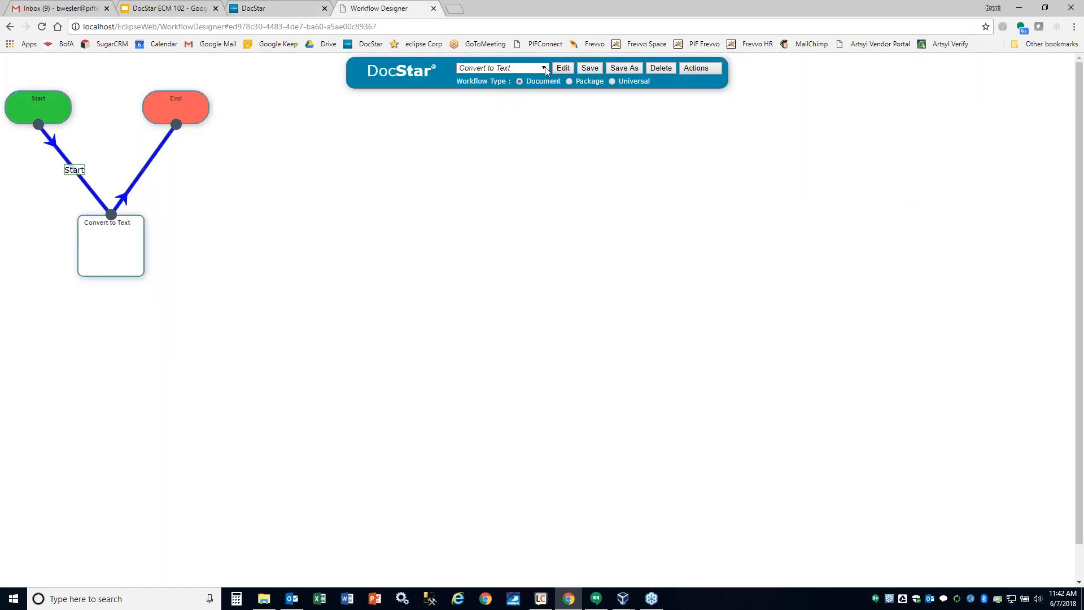
{"action": "left_click", "coordinate": [525, 67]}
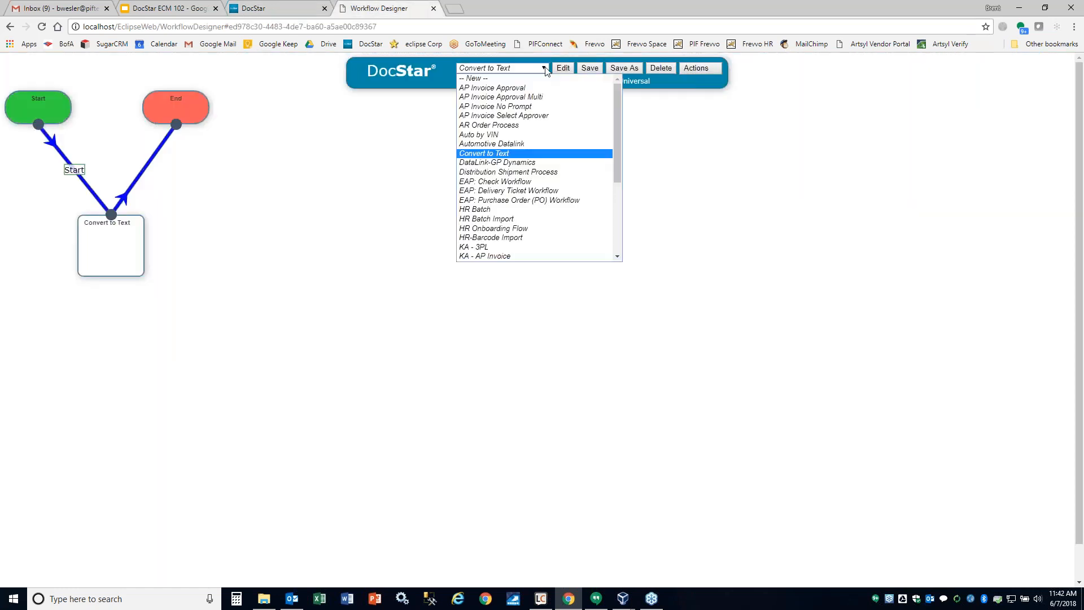
{"action": "left_click", "coordinate": [537, 224]}
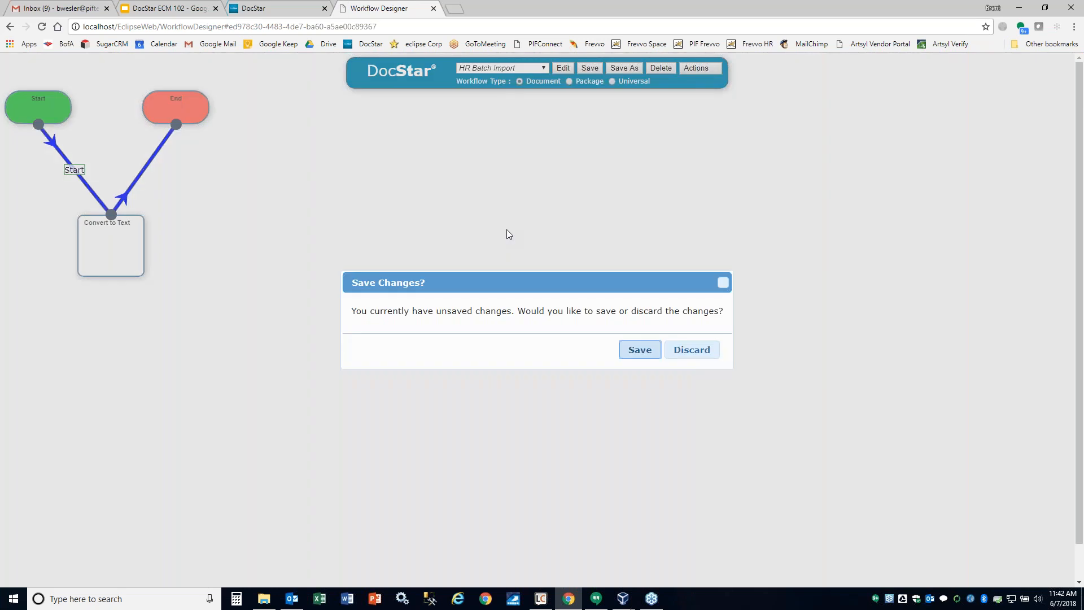
{"action": "left_click", "coordinate": [689, 350]}
Open the Barcode and OCR action of the Separate and Extract step for editing.
{"action": "mouse_move", "coordinate": [35, 213]}
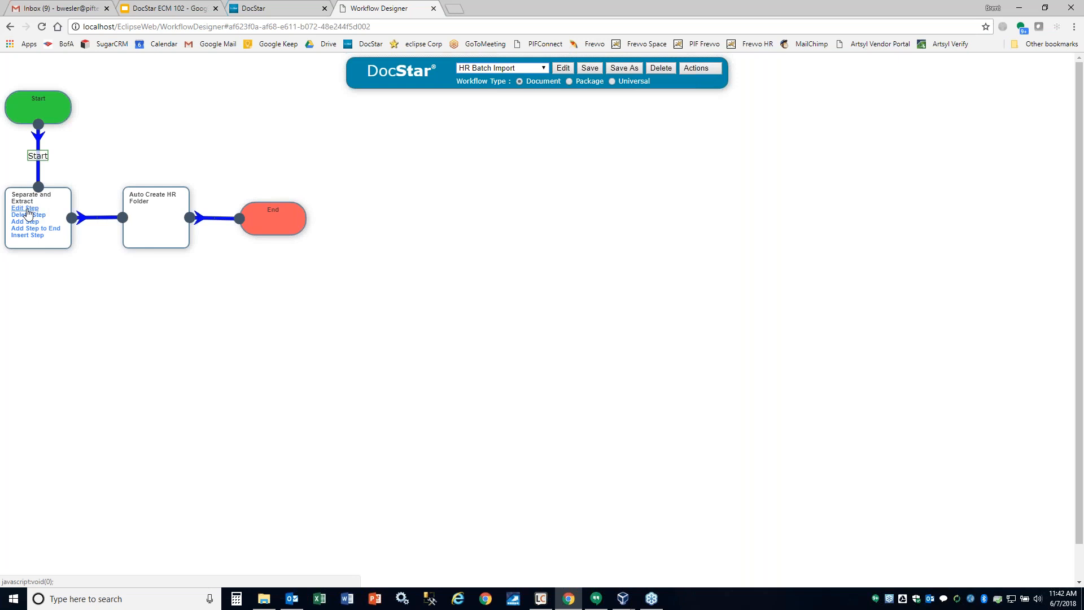
{"action": "left_click", "coordinate": [26, 209]}
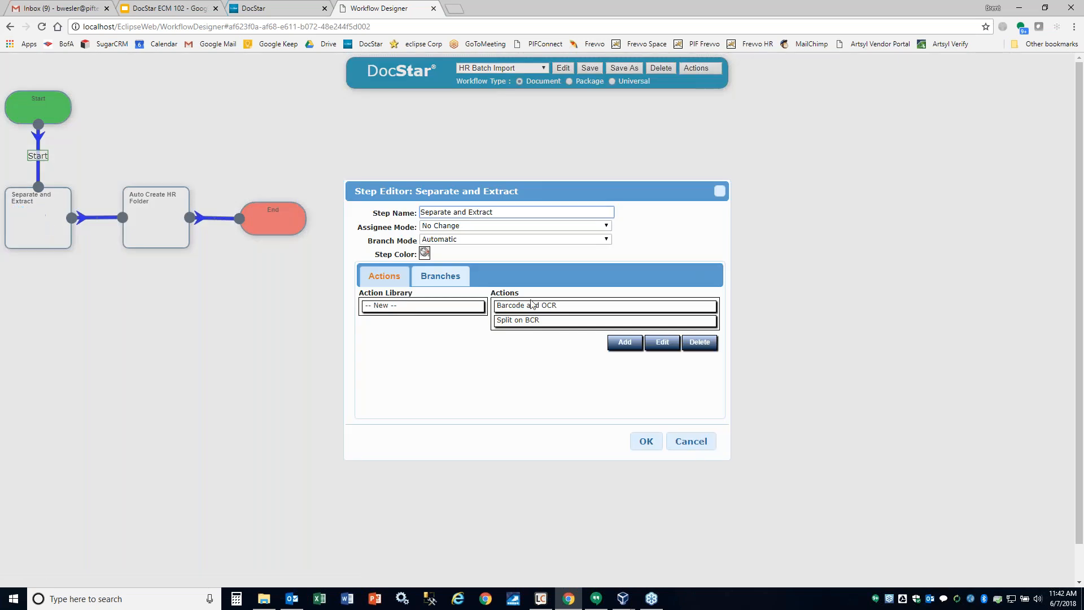
{"action": "left_click", "coordinate": [530, 308]}
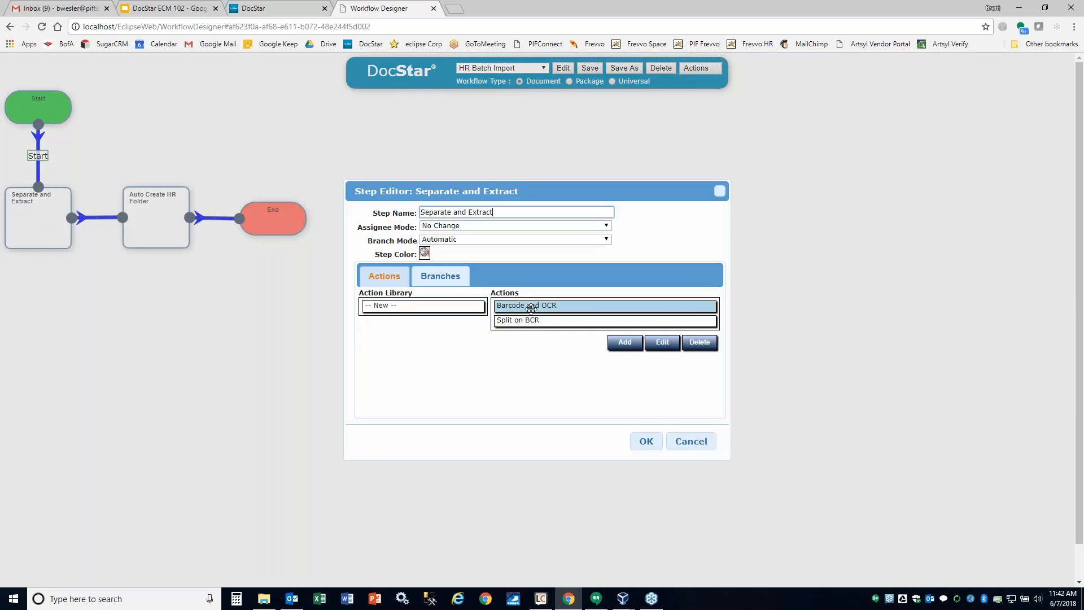
{"action": "left_click", "coordinate": [662, 342]}
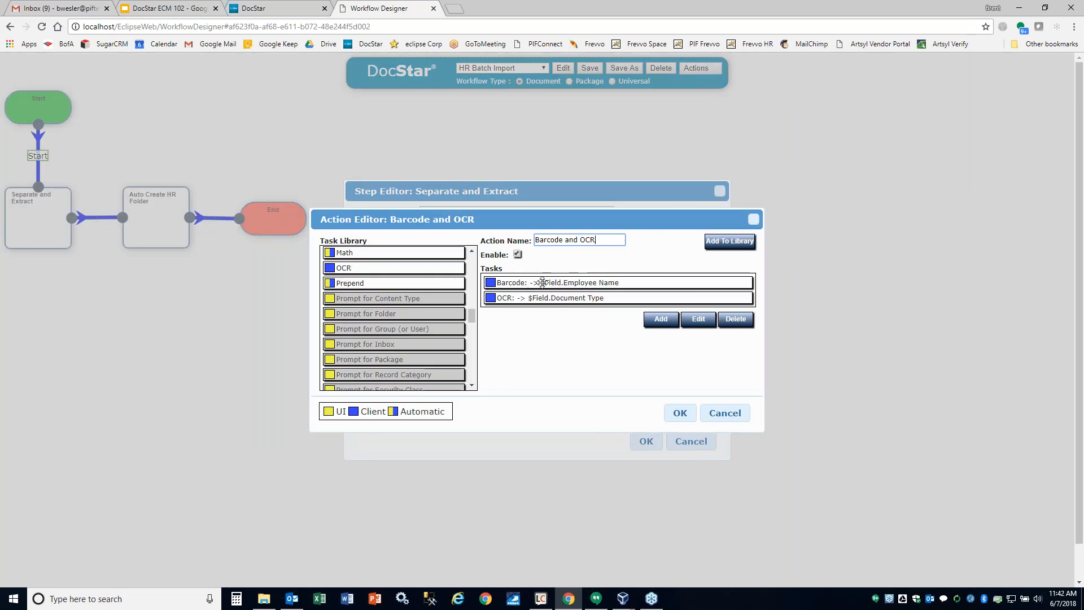
Open the Employee Name barcode task and view its read region on an HR_w_cover.pdf document found by searching "hr".
{"action": "mouse_move", "coordinate": [541, 282]}
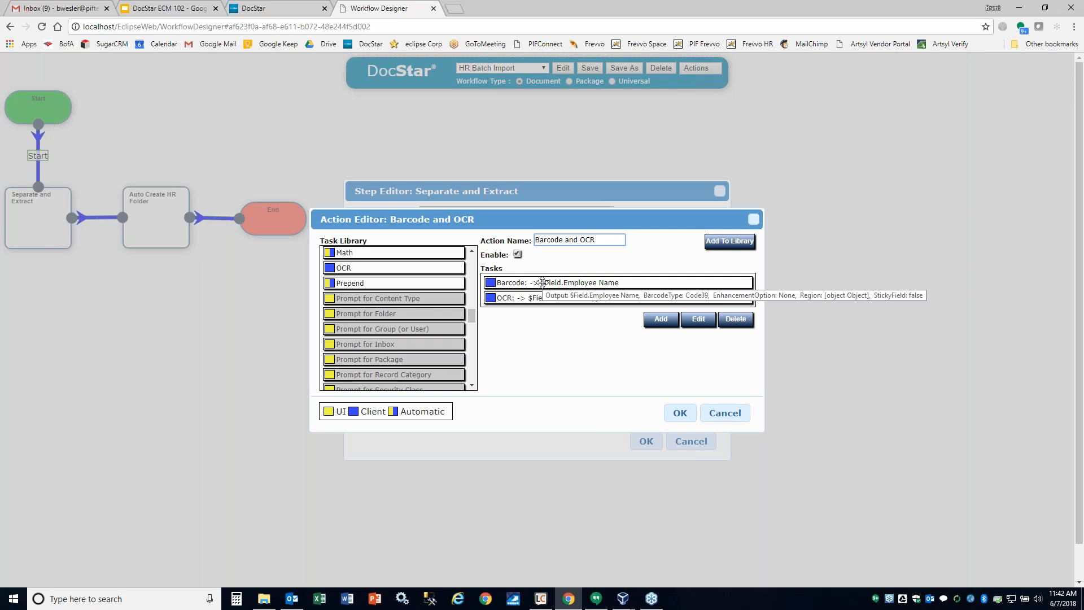
{"action": "left_click", "coordinate": [542, 282]}
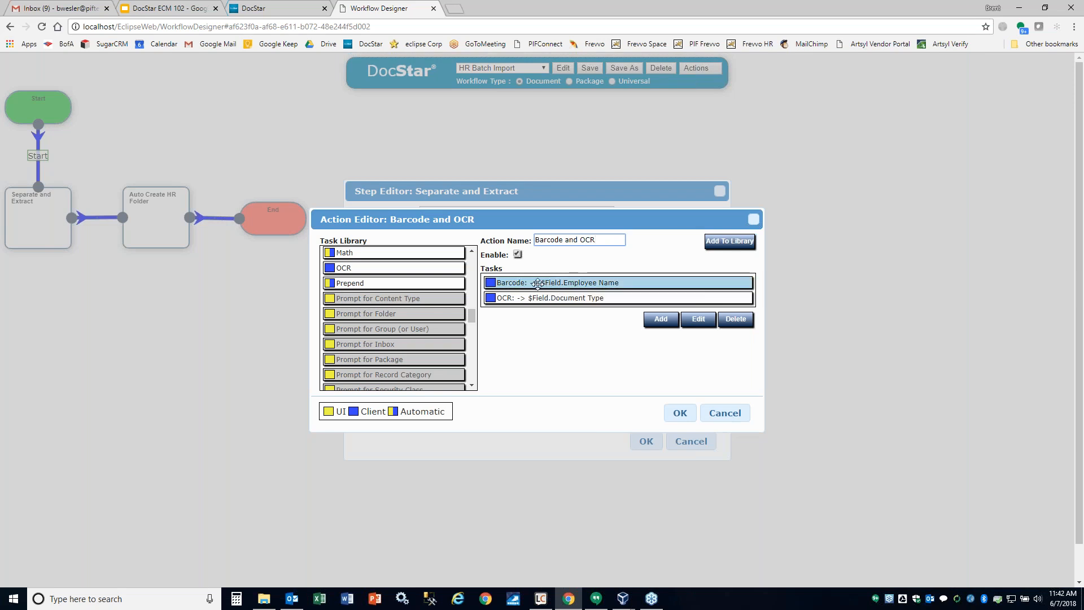
{"action": "double_click", "coordinate": [538, 283]}
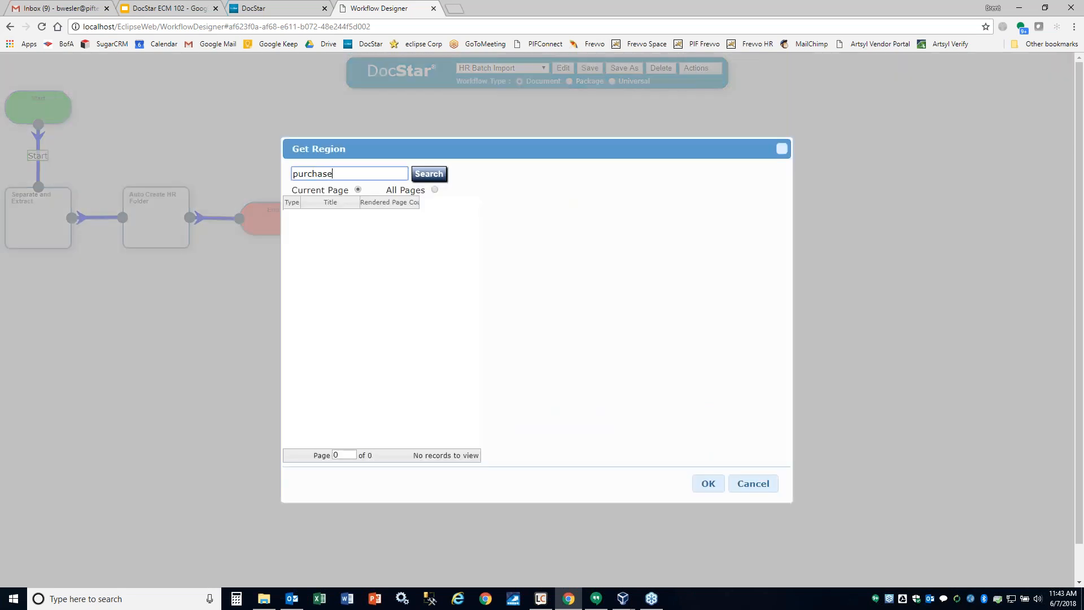
{"action": "left_click_drag", "start_coordinate": [345, 179], "coordinate": [267, 170]}
{"action": "type", "text": "hr"}
{"action": "left_click", "coordinate": [428, 173]}
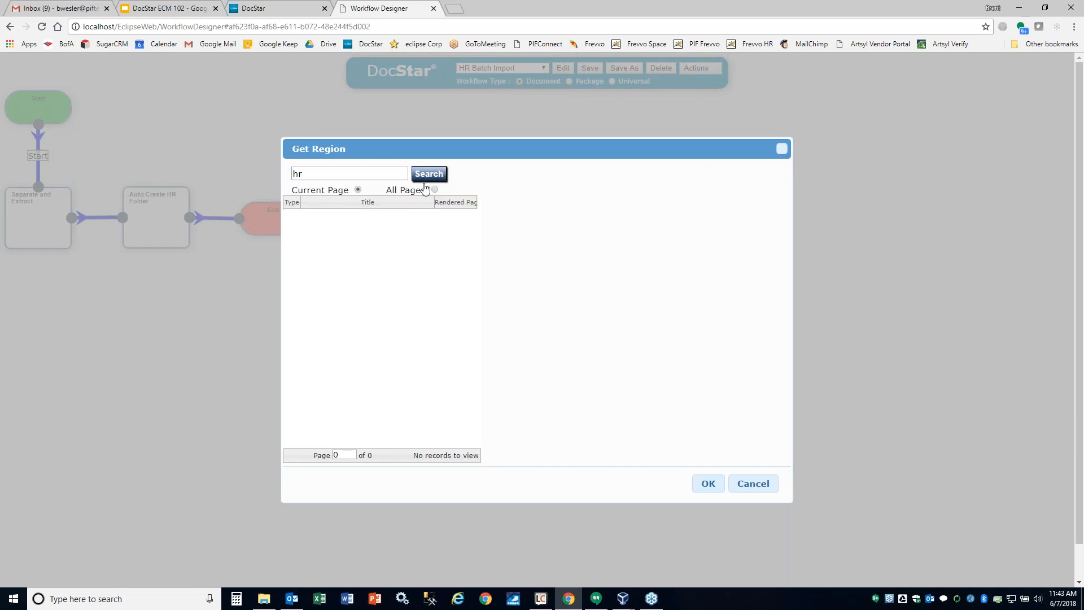
{"action": "left_click", "coordinate": [335, 218]}
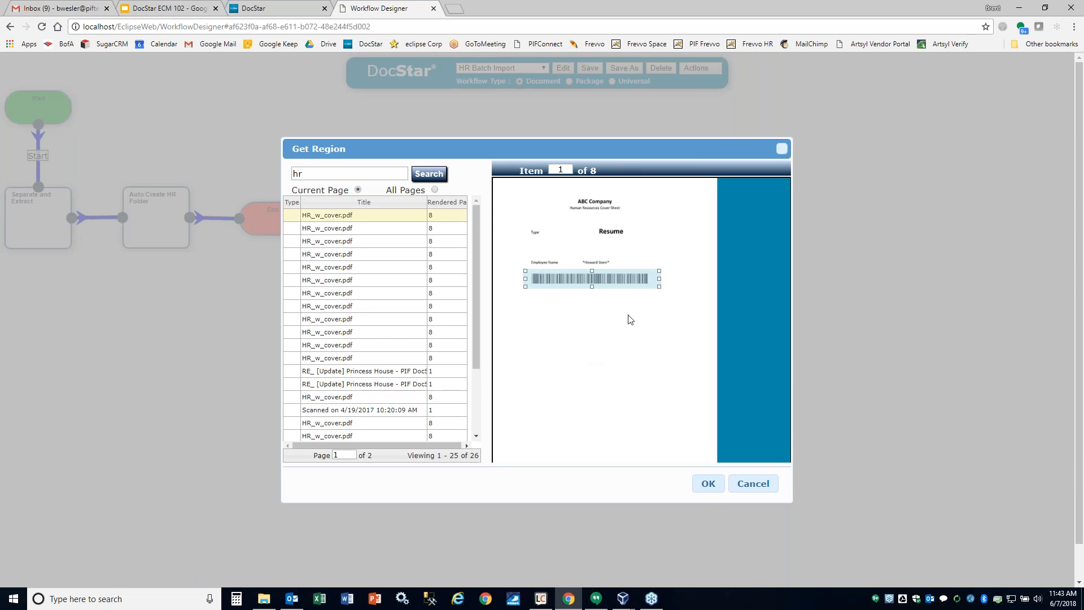
{"action": "left_click", "coordinate": [707, 484]}
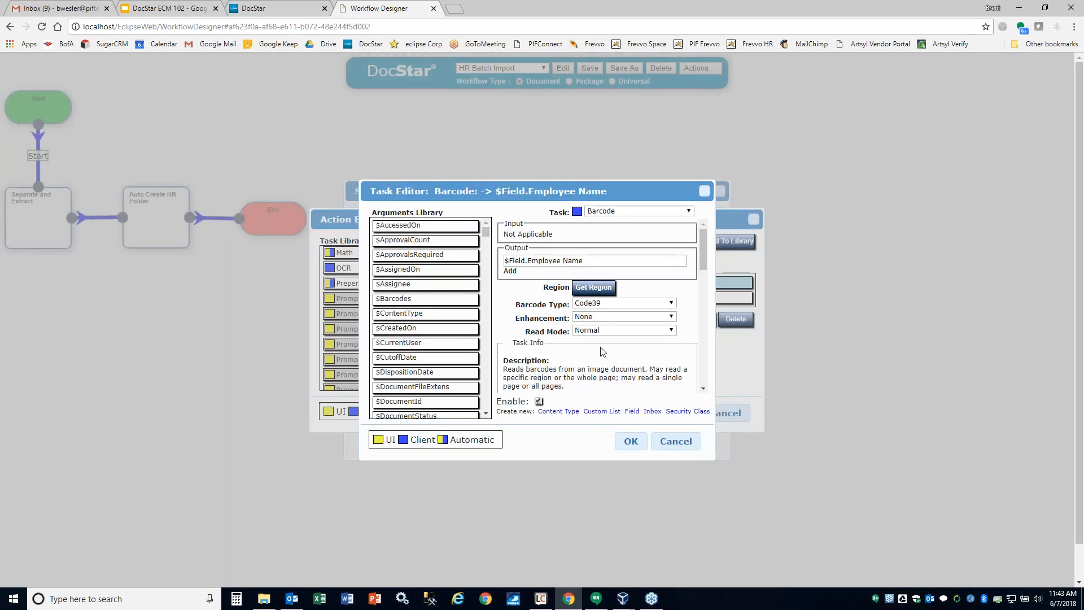
Review the barcode types available for the Employee Name task and leave its editor without saving.
{"action": "left_click", "coordinate": [597, 305]}
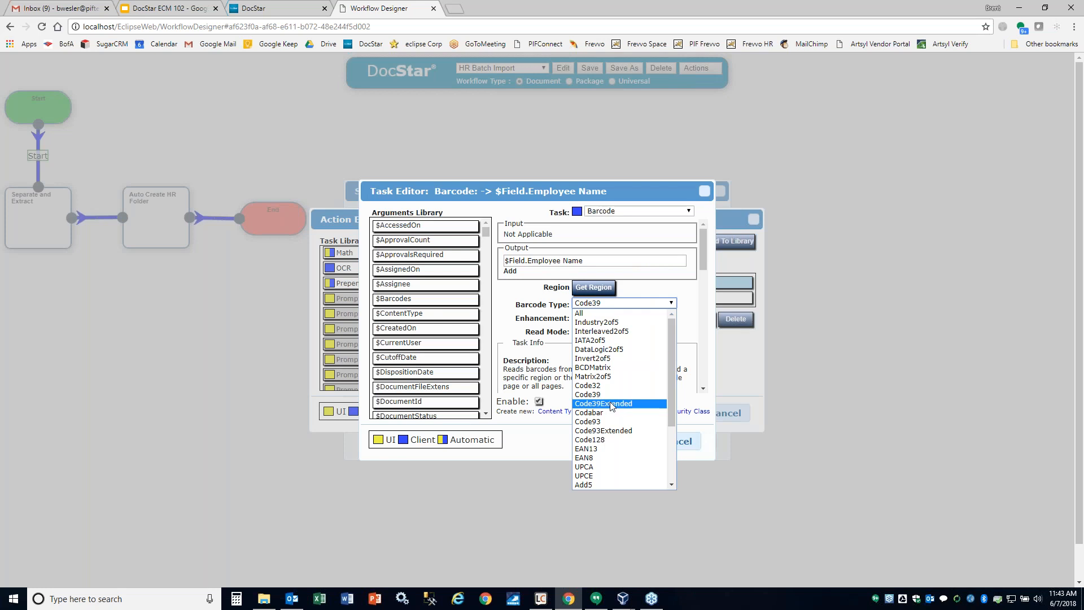
{"action": "left_click", "coordinate": [687, 300]}
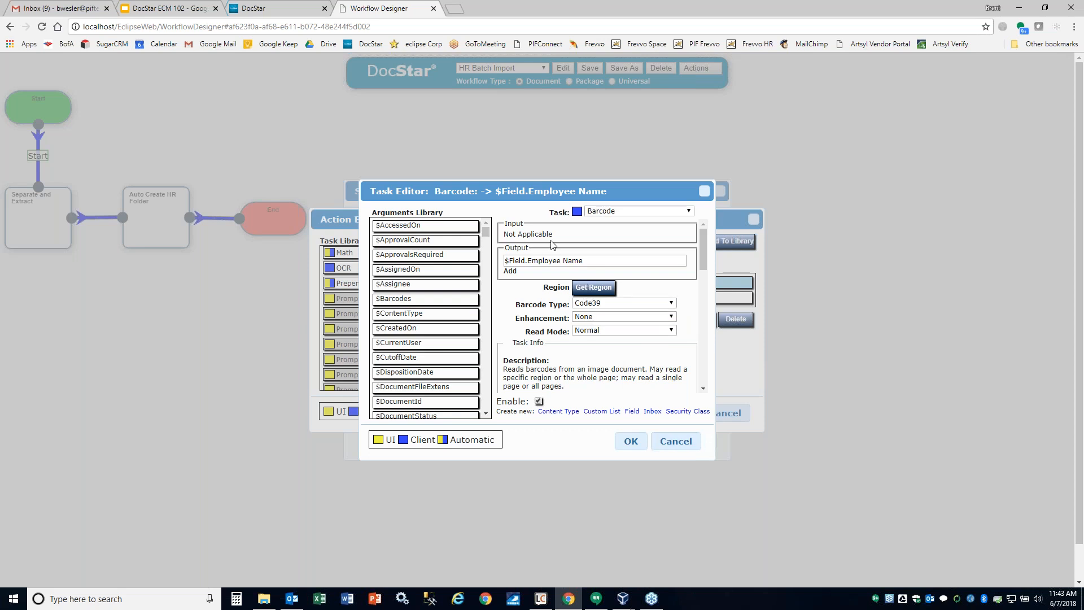
{"action": "left_click", "coordinate": [676, 441]}
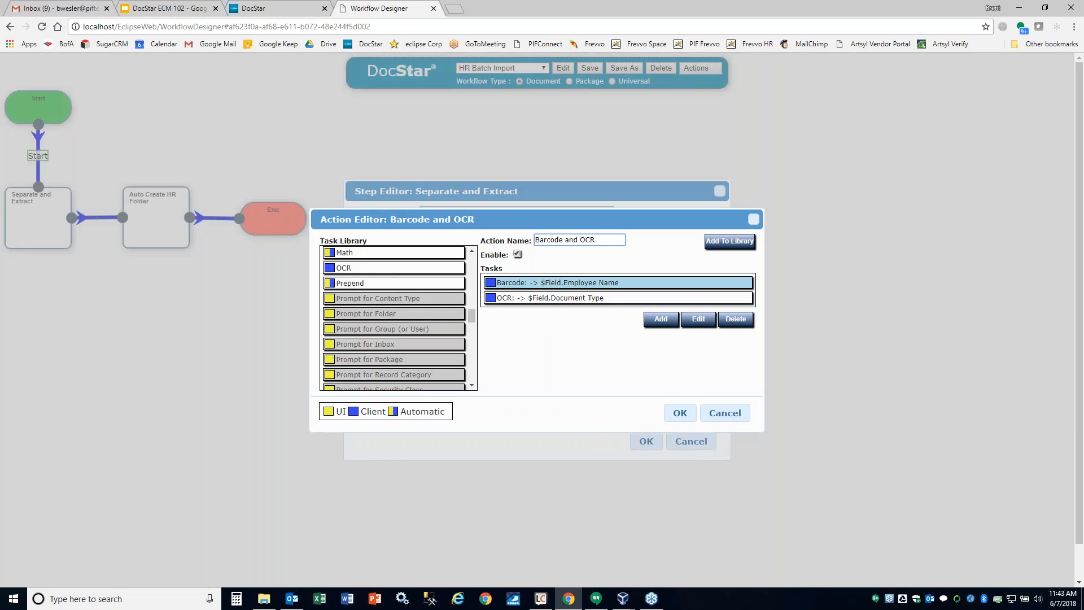
Examine the Document Type OCR task's region on HR_w_cover.pdf and its output field, leaving the task and action editors without saving.
{"action": "left_click", "coordinate": [552, 298]}
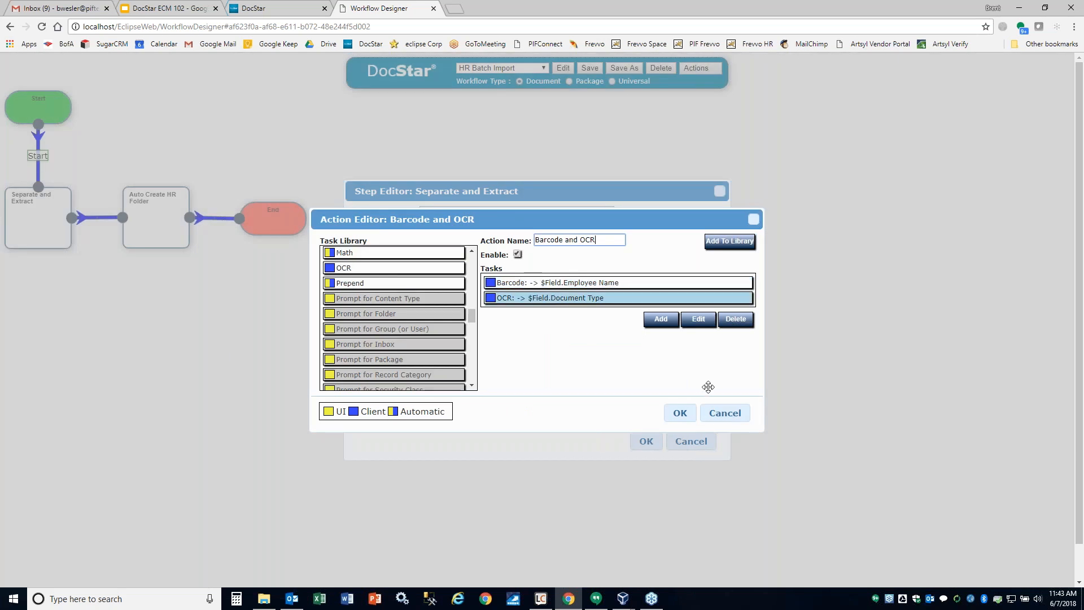
{"action": "left_click", "coordinate": [699, 318]}
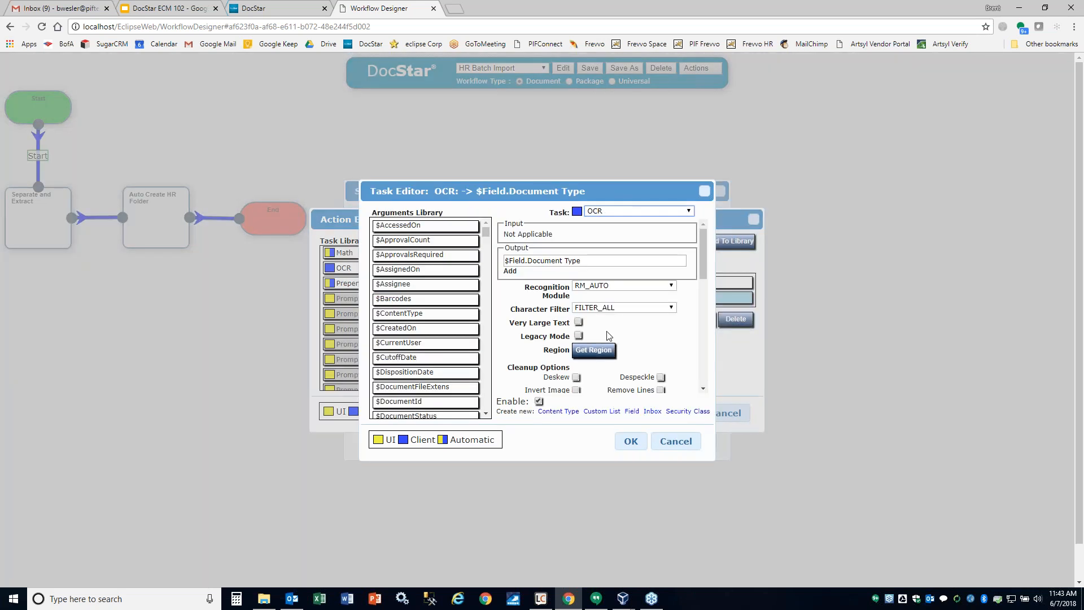
{"action": "left_click", "coordinate": [599, 350]}
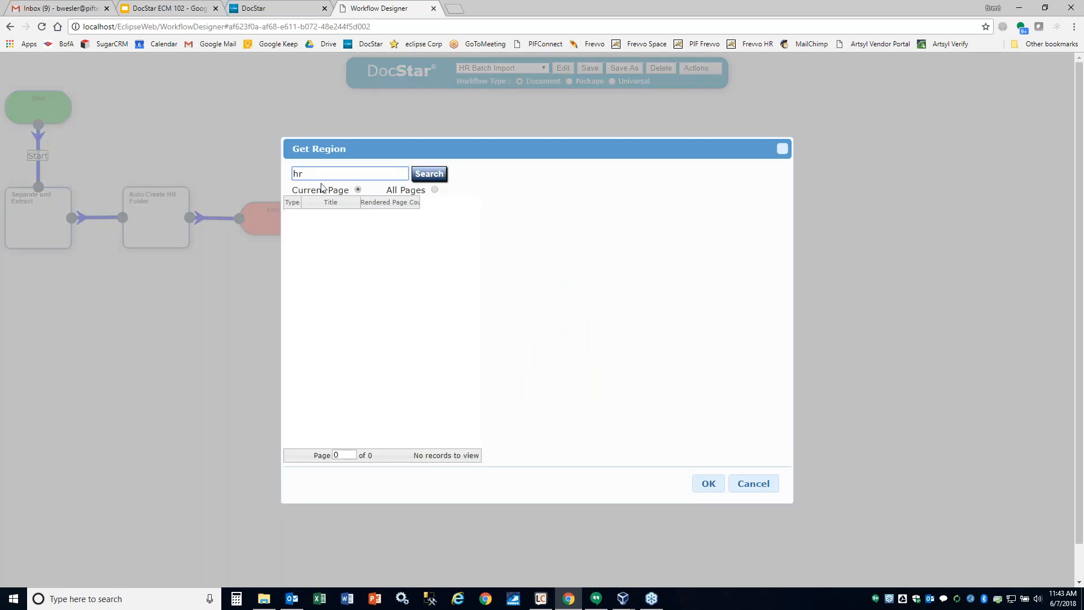
{"action": "left_click", "coordinate": [429, 174]}
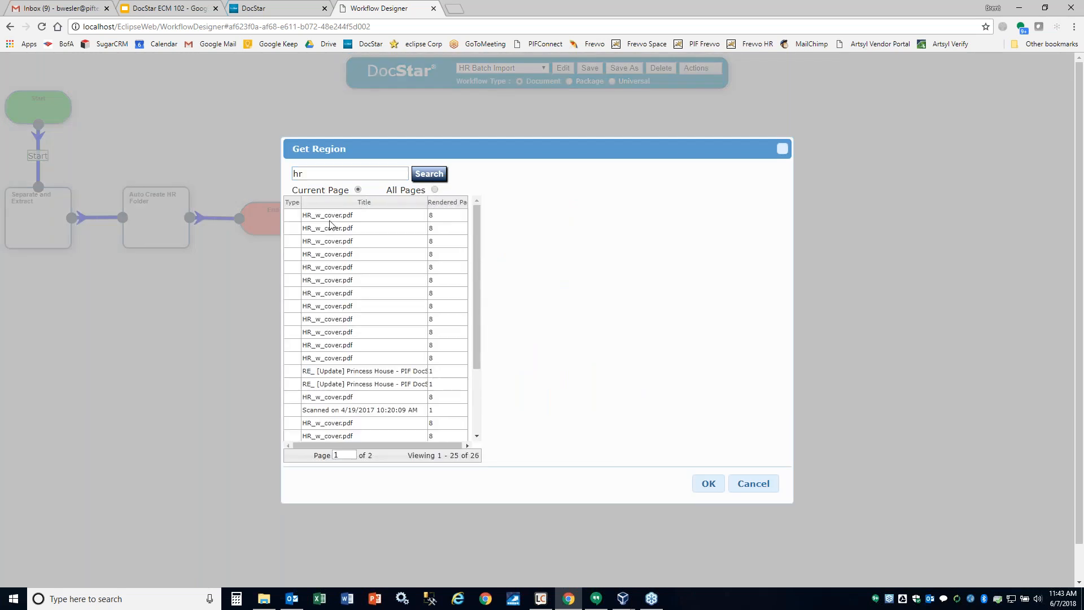
{"action": "left_click", "coordinate": [339, 215]}
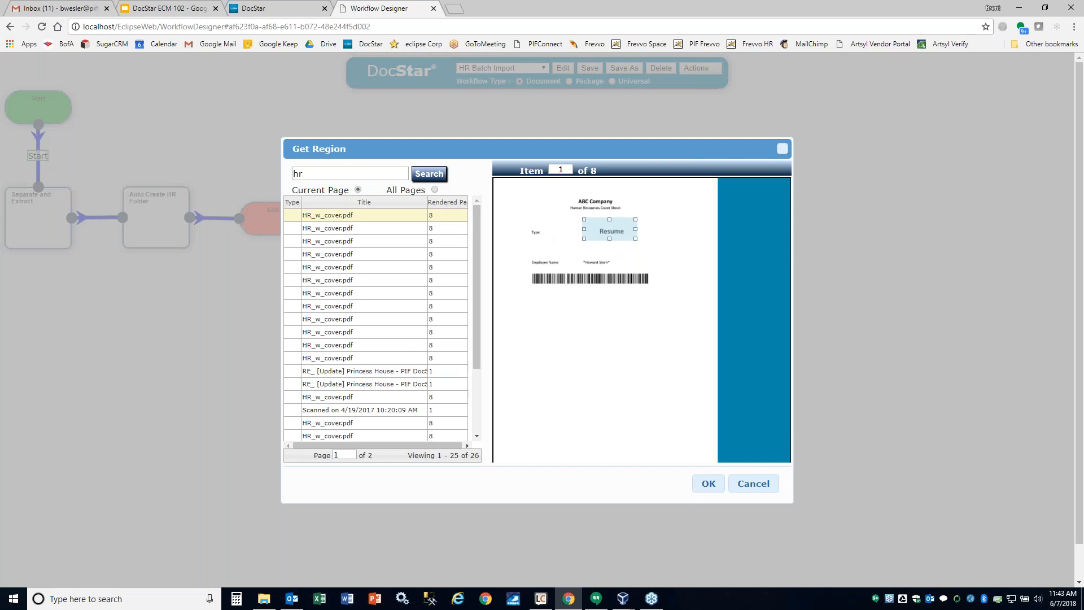
{"action": "left_click", "coordinate": [753, 483]}
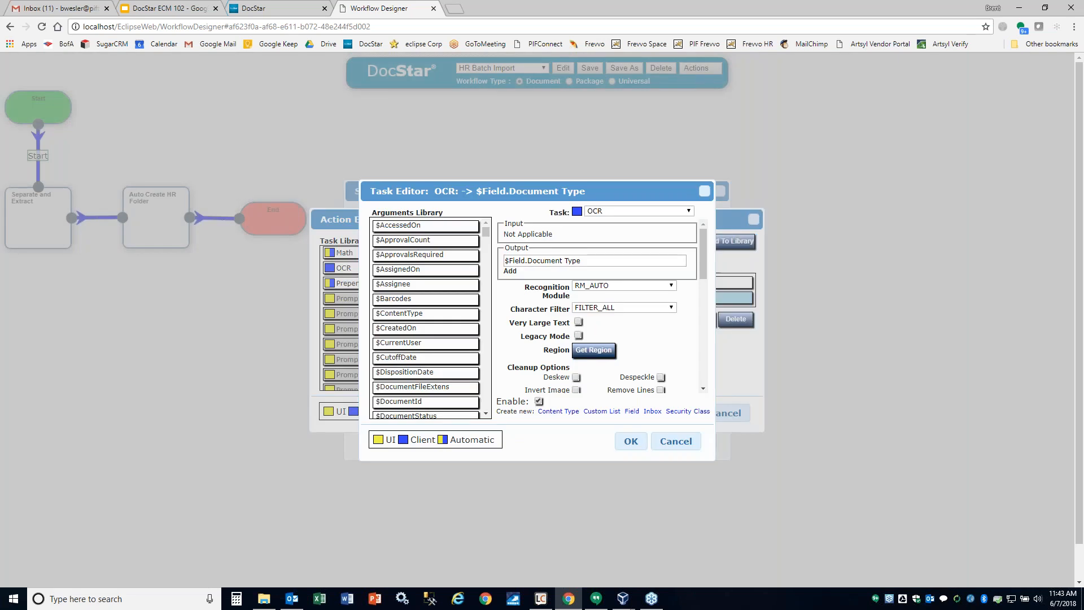
{"action": "left_click", "coordinate": [546, 261]}
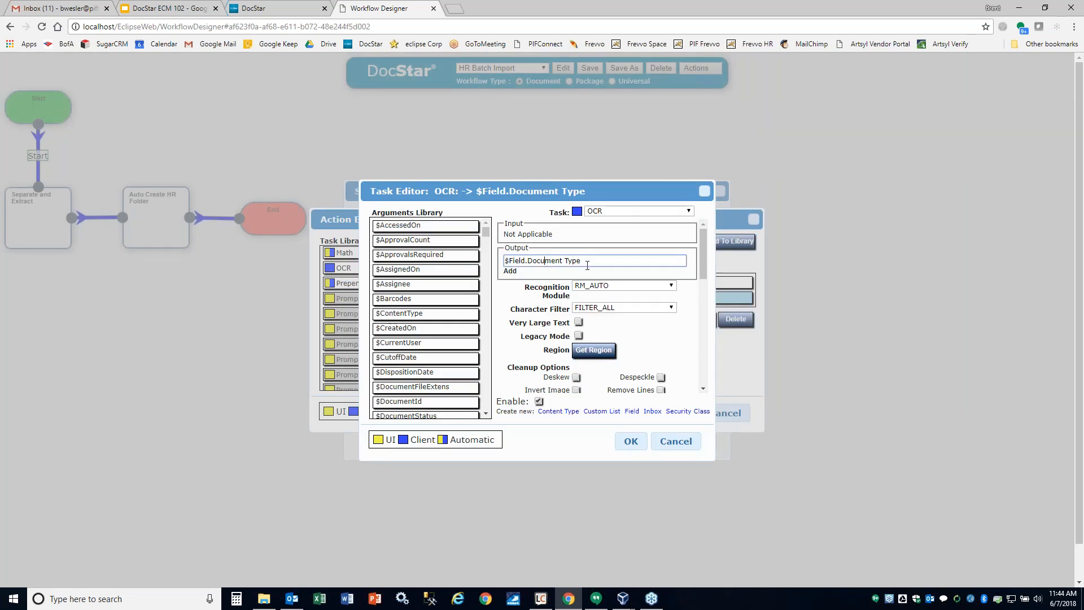
{"action": "left_click", "coordinate": [677, 442]}
{"action": "left_click", "coordinate": [724, 413]}
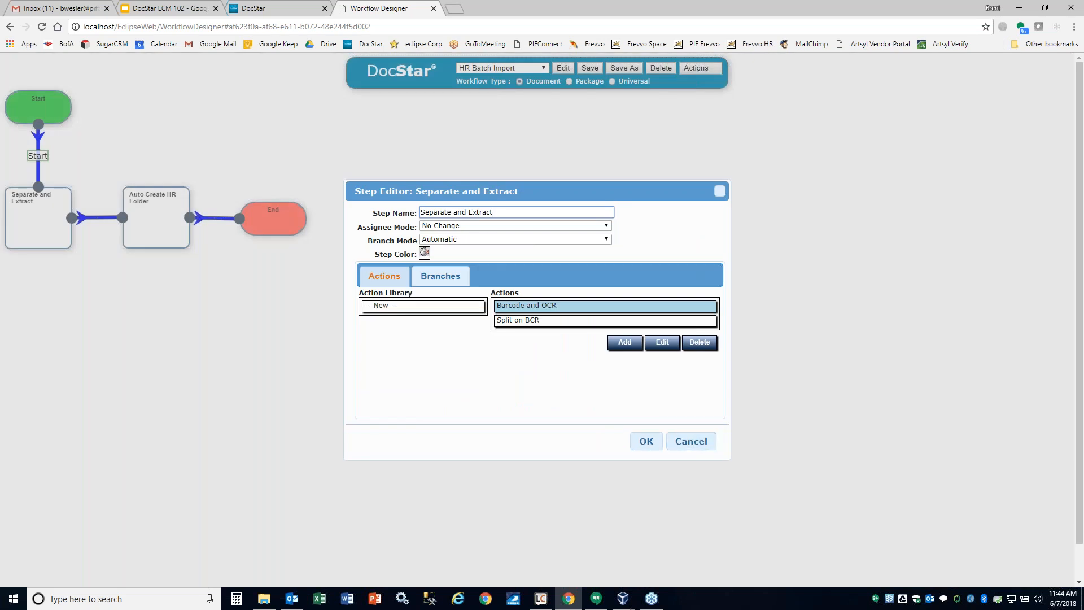
Open the Split on Barcodes task inside the Split on BCR action to examine its settings.
{"action": "left_click", "coordinate": [548, 321]}
{"action": "left_click", "coordinate": [662, 343]}
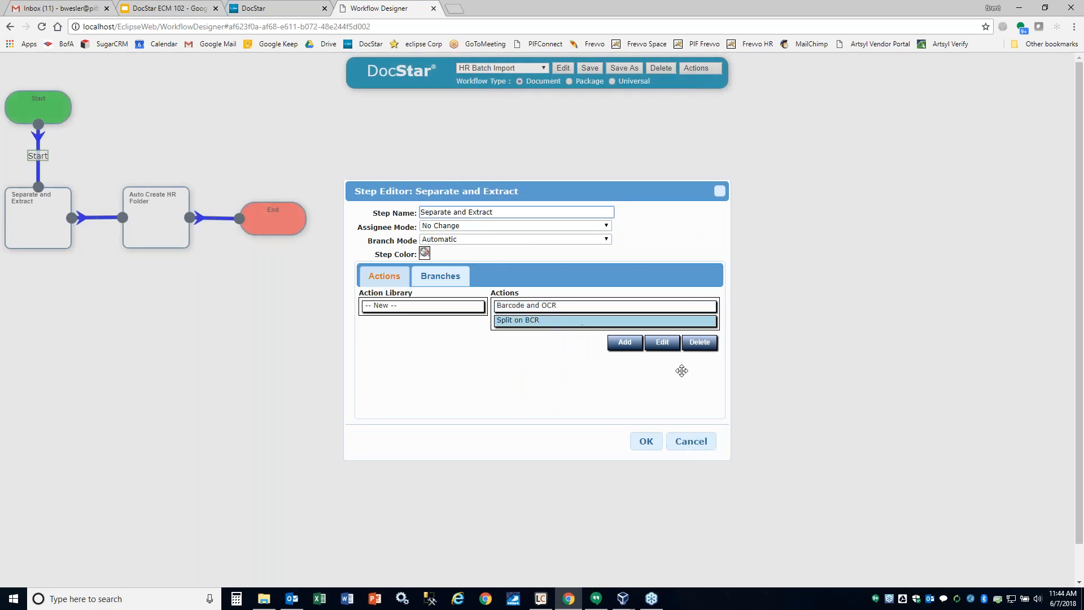
{"action": "mouse_move", "coordinate": [545, 279]}
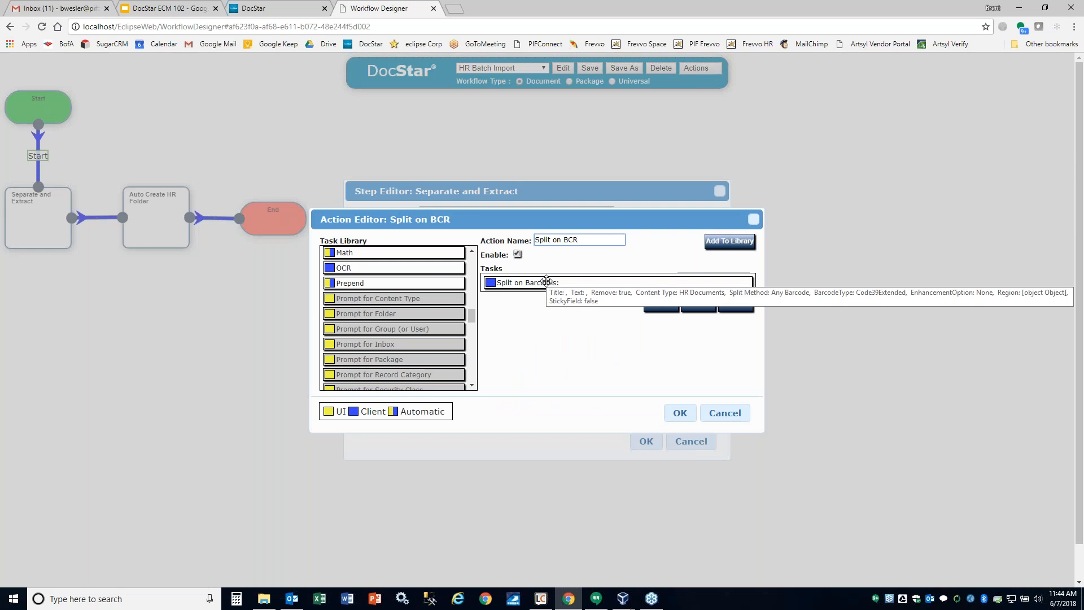
{"action": "left_click", "coordinate": [546, 282]}
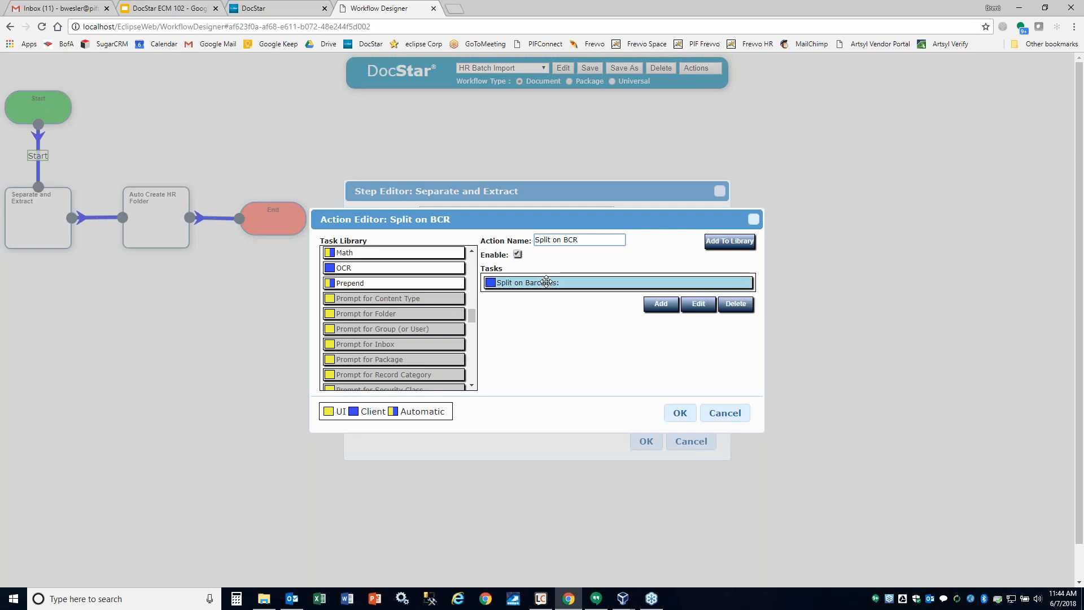
{"action": "double_click", "coordinate": [545, 281]}
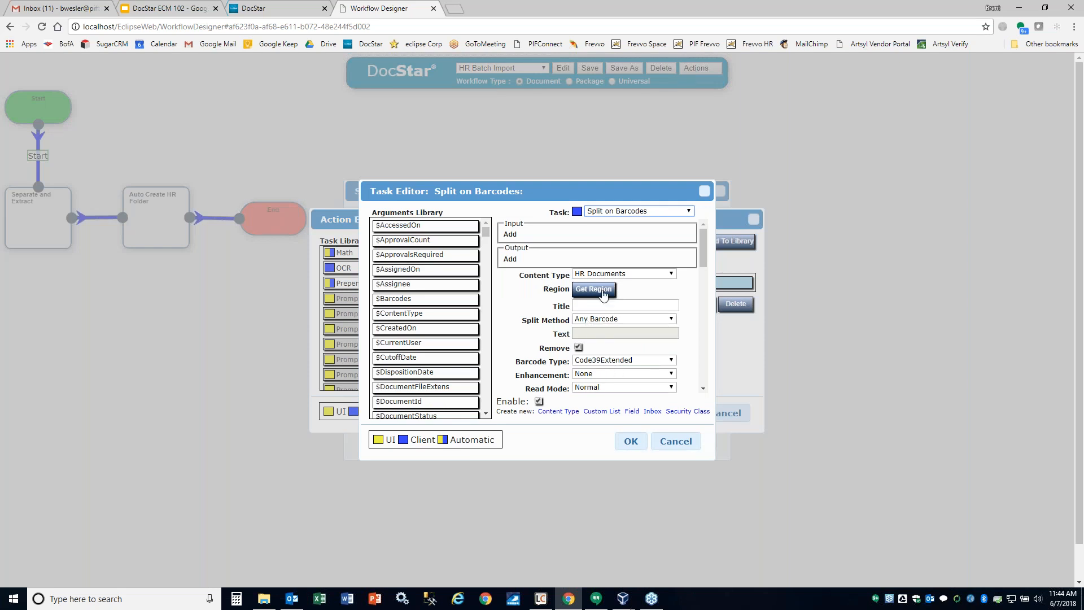
Review the remaining Split on Barcodes settings, including the Remove option, and leave the task, action and step editors without saving.
{"action": "left_click", "coordinate": [579, 348]}
{"action": "left_click", "coordinate": [579, 348]}
{"action": "scroll", "coordinate": [577, 353], "scroll_direction": "down", "scroll_amount": 3}
{"action": "scroll", "coordinate": [577, 353], "scroll_direction": "up", "scroll_amount": 3}
{"action": "left_click", "coordinate": [676, 441]}
{"action": "left_click", "coordinate": [729, 412]}
{"action": "left_click", "coordinate": [691, 441]}
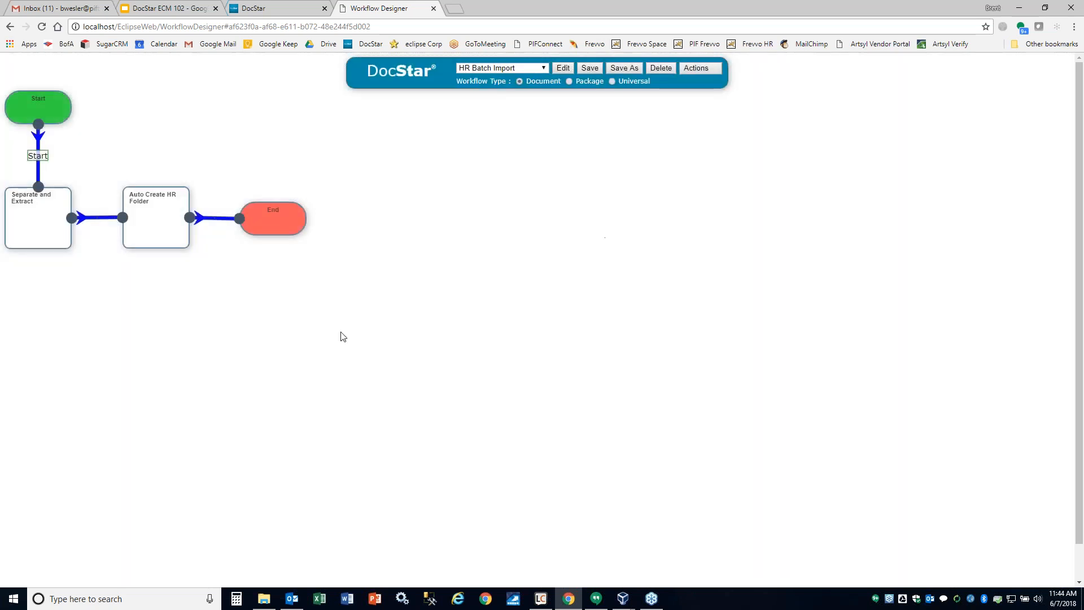
Assign the HR Batch Import workflow to the HR_w_cover.pdf document waiting in DocStar's capture list and upload it.
{"action": "left_click", "coordinate": [239, 6]}
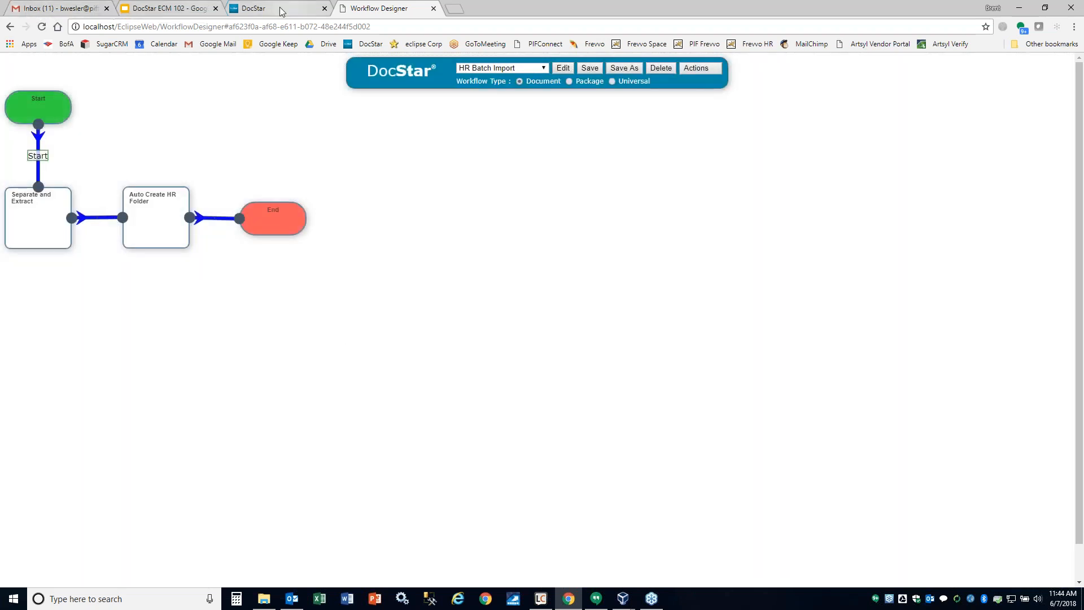
{"action": "left_click", "coordinate": [587, 349]}
{"action": "left_click", "coordinate": [584, 347]}
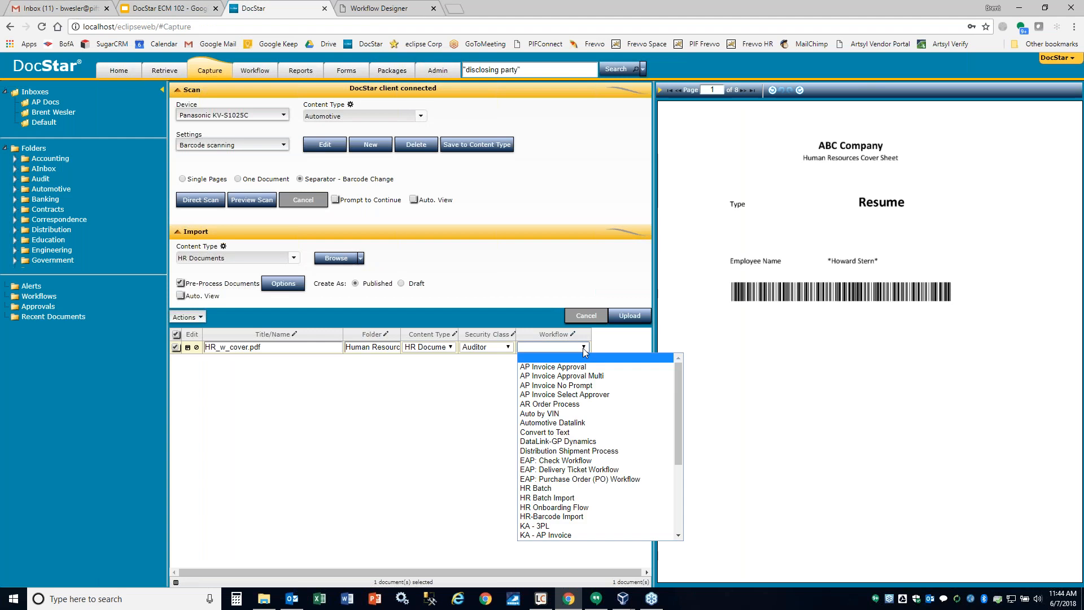
{"action": "left_click", "coordinate": [574, 489]}
{"action": "left_click", "coordinate": [630, 315]}
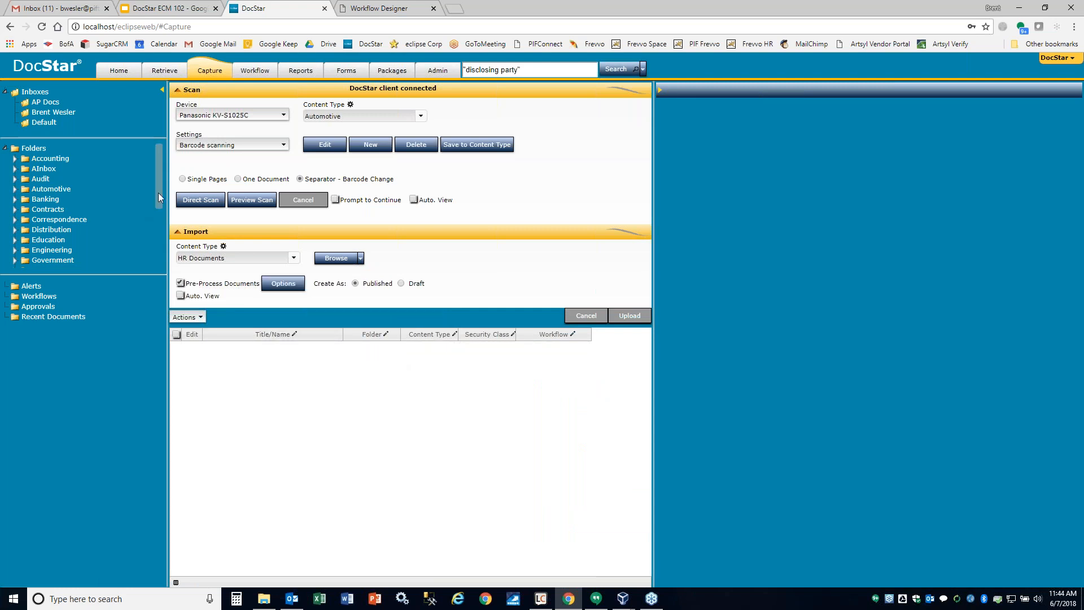
Expand the Human Resources folder and view the W4 in the first employee's folder and the resume in the second's.
{"action": "left_click_drag", "start_coordinate": [158, 197], "coordinate": [160, 244]}
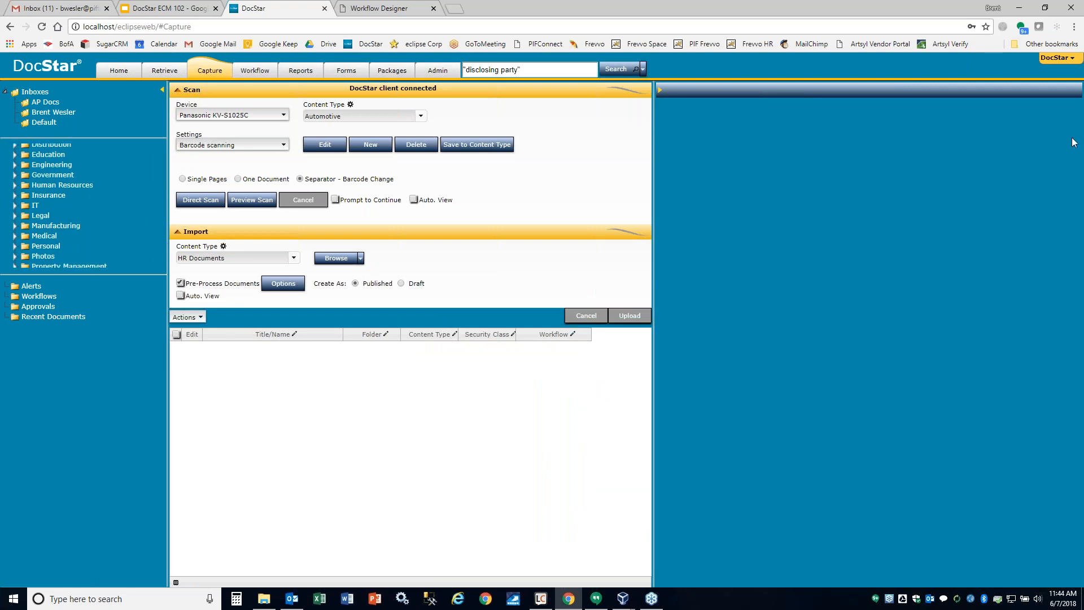
{"action": "left_click", "coordinate": [1078, 24]}
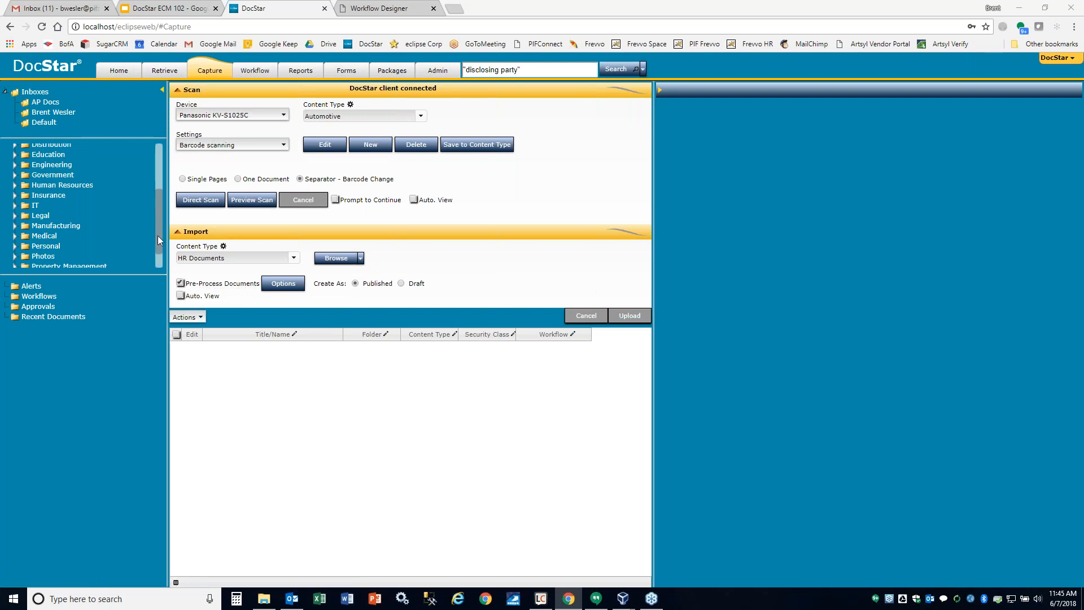
{"action": "left_click", "coordinate": [14, 185]}
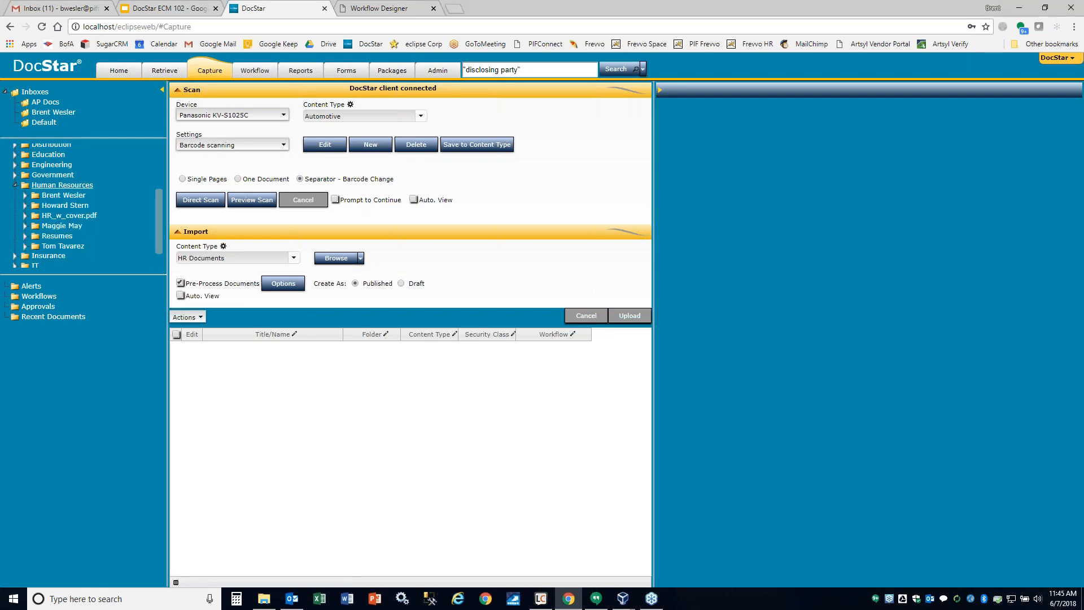
{"action": "left_click", "coordinate": [83, 198]}
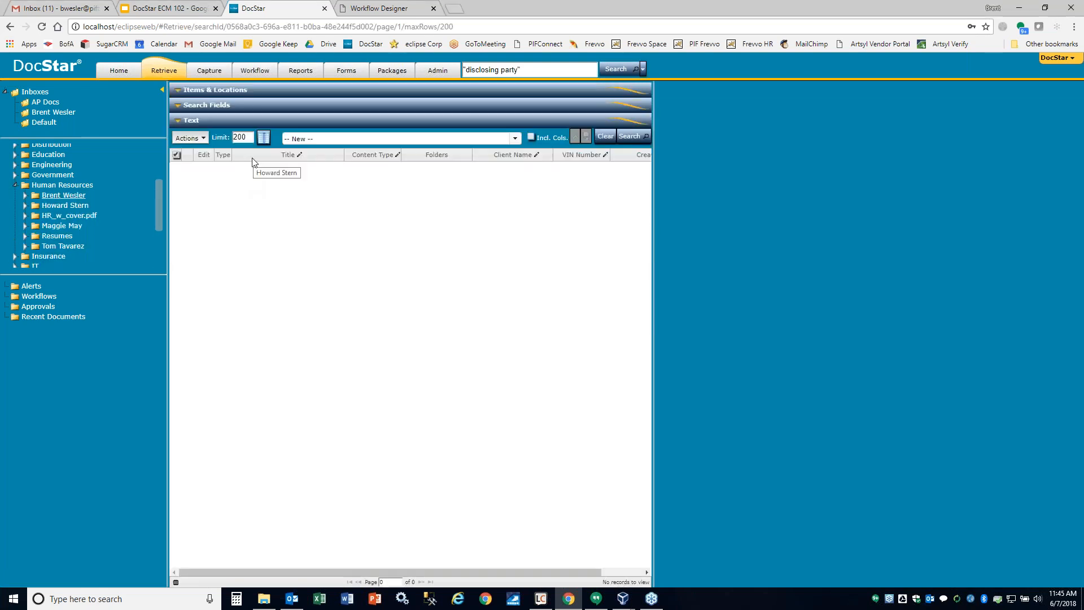
{"action": "double_click", "coordinate": [260, 168]}
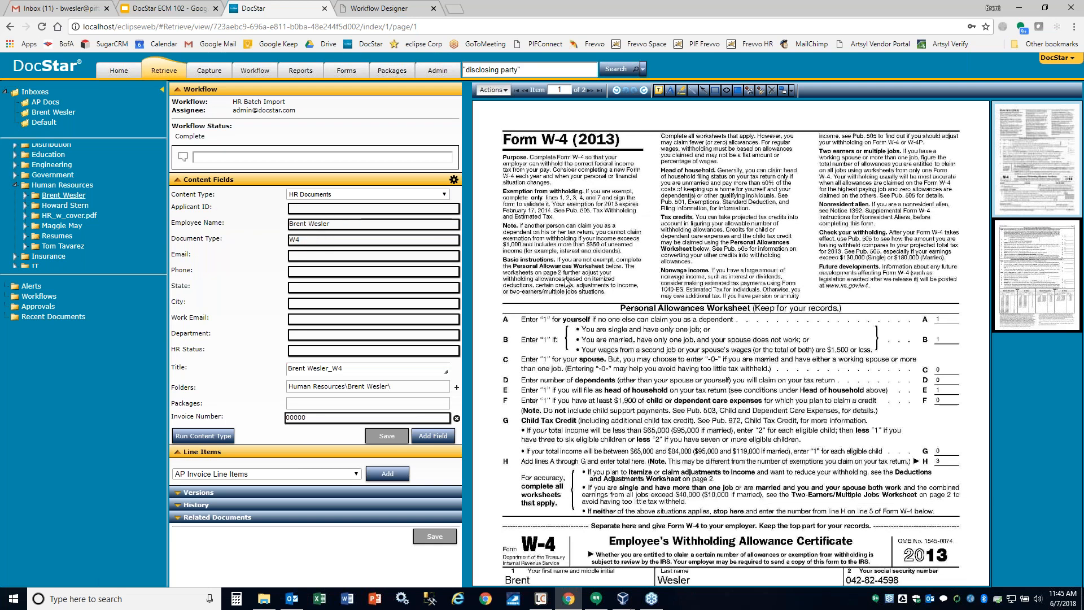
{"action": "scroll", "coordinate": [588, 319], "scroll_direction": "down", "scroll_amount": 1}
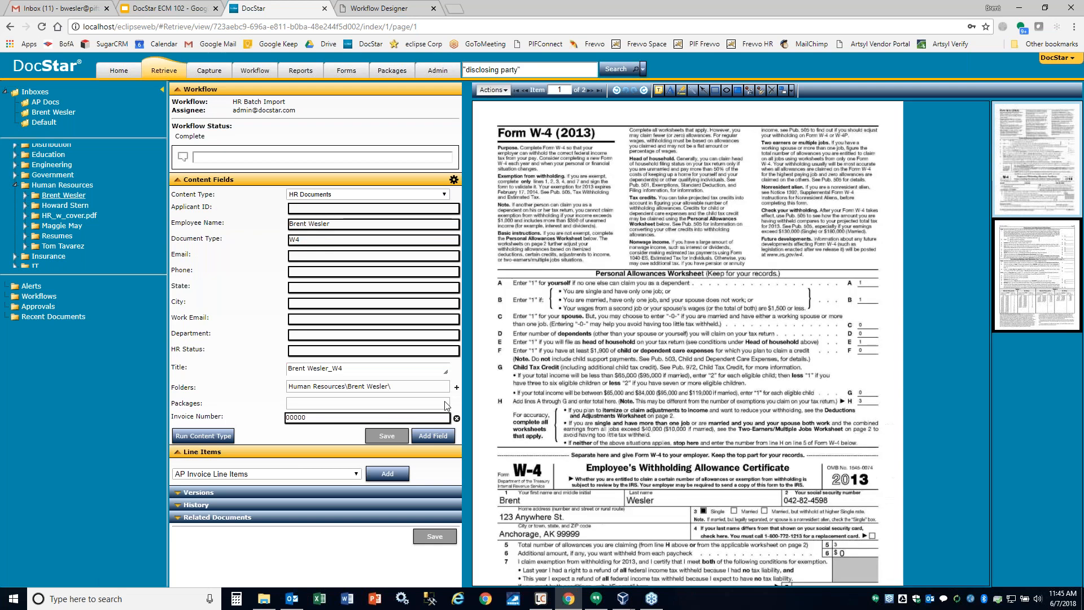
{"action": "left_click", "coordinate": [61, 209]}
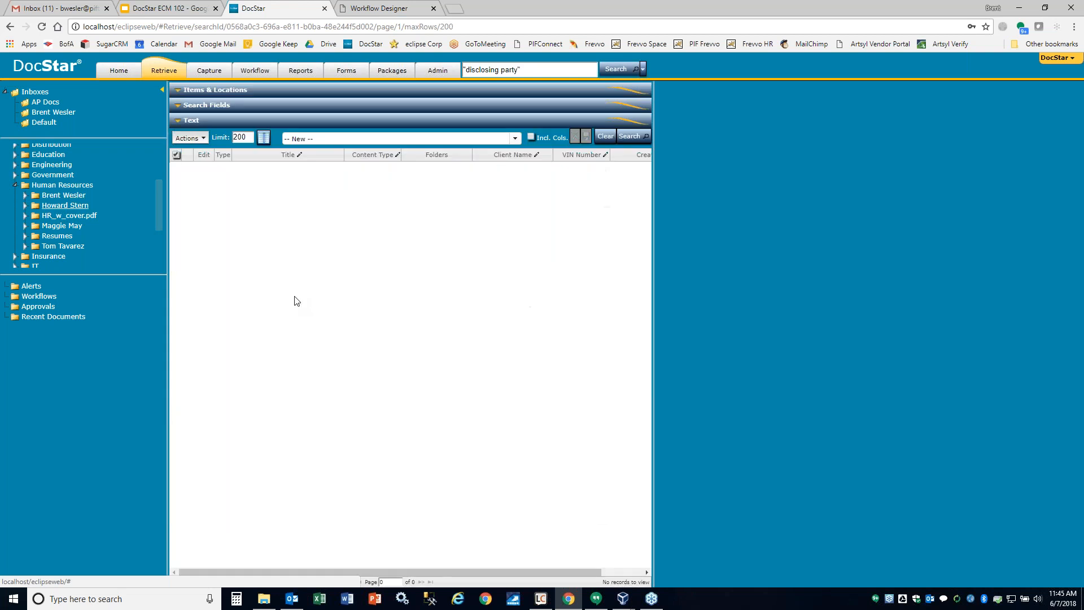
{"action": "double_click", "coordinate": [276, 168]}
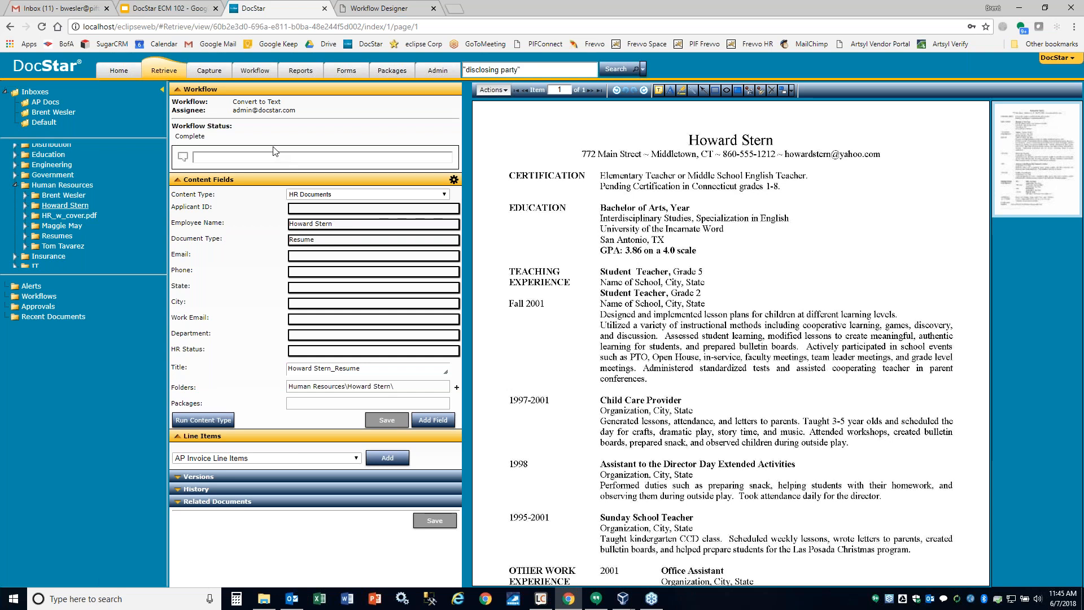
Return to document capture, collapse the Scan section, and set the import content type to Purchase Order.
{"action": "left_click", "coordinate": [209, 70]}
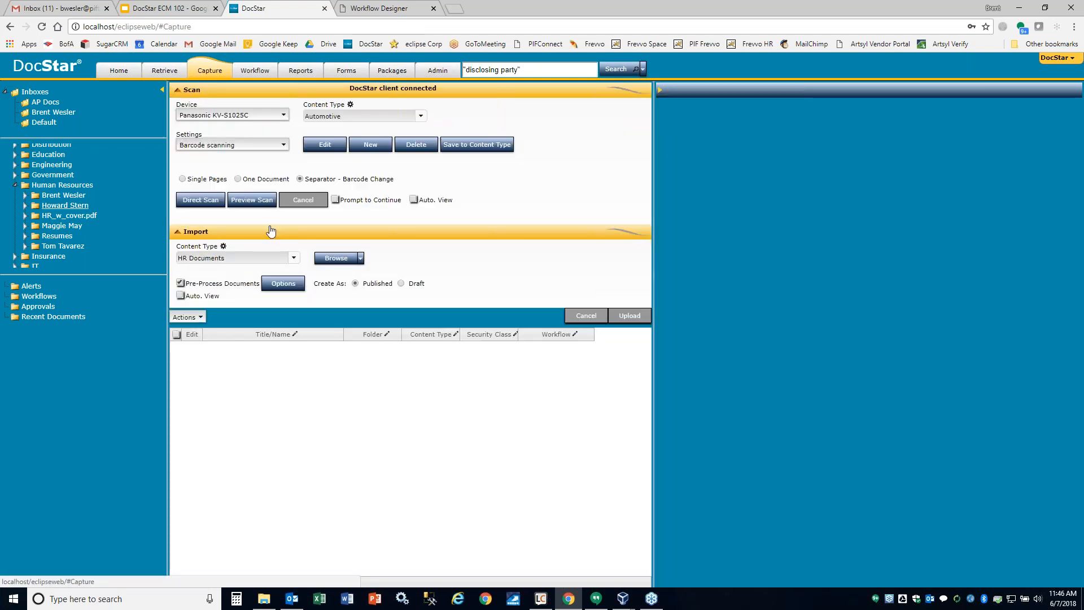
{"action": "left_click", "coordinate": [241, 90]}
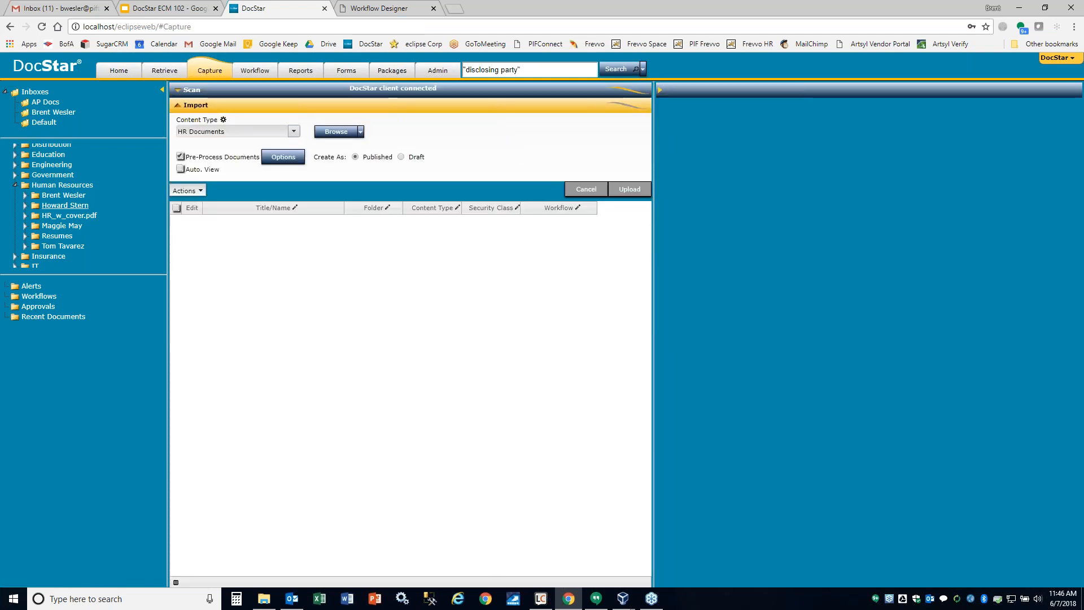
{"action": "left_click", "coordinate": [294, 131]}
{"action": "key", "text": "shift+Left"}
{"action": "key", "text": "shift+Left"}
{"action": "key", "text": "shift+Left"}
{"action": "key", "text": "shift+Left"}
{"action": "key", "text": "shift+Left"}
{"action": "key", "text": "shift+Left"}
{"action": "key", "text": "shift+Left"}
{"action": "key", "text": "shift+Left"}
{"action": "key", "text": "shift+Left"}
{"action": "key", "text": "shift+Left"}
{"action": "key", "text": "shift+Left"}
{"action": "key", "text": "shift+Left"}
{"action": "type", "text": "pu"}
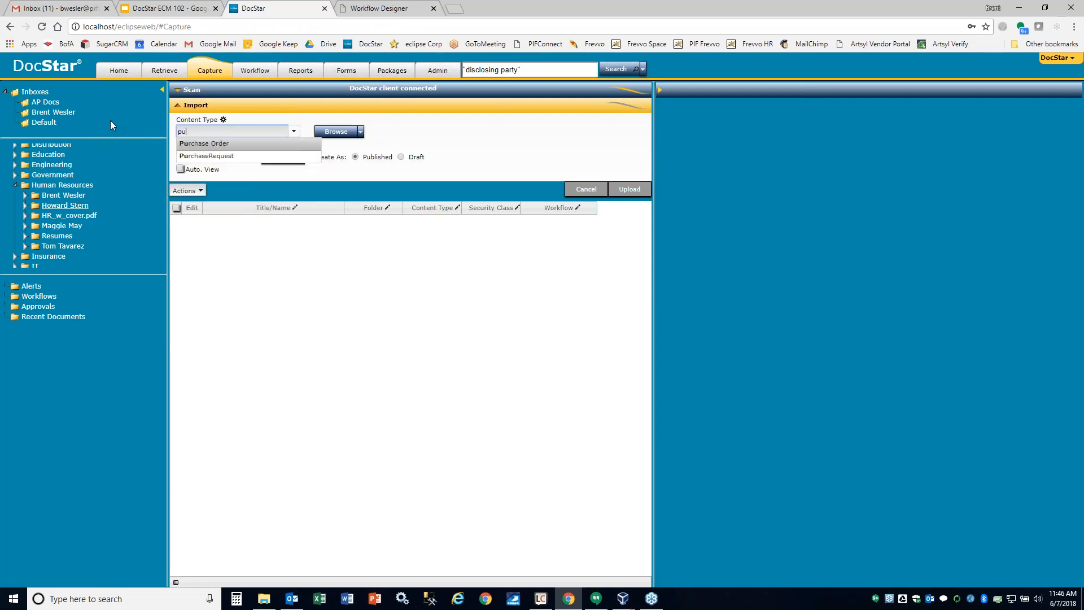
{"action": "left_click", "coordinate": [225, 145]}
Import ACME Purchase order.pdf from the AP Docs folder in 4.Demo Docs.
{"action": "left_click", "coordinate": [337, 132]}
{"action": "left_click", "coordinate": [187, 27]}
{"action": "scroll", "coordinate": [199, 98], "scroll_direction": "up", "scroll_amount": 5}
{"action": "double_click", "coordinate": [191, 79]}
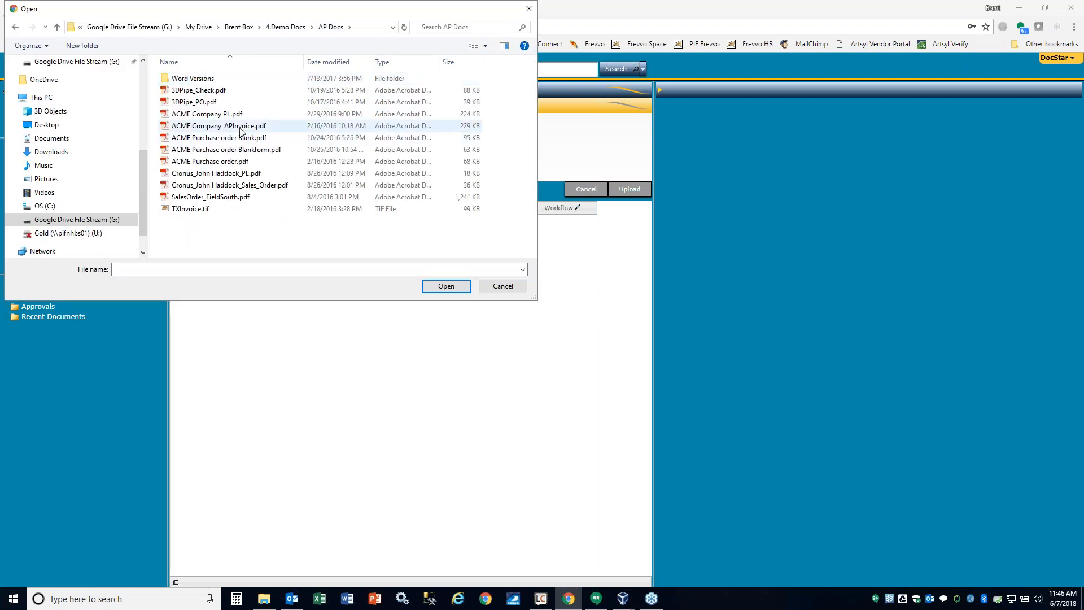
{"action": "left_click", "coordinate": [245, 162]}
{"action": "left_click", "coordinate": [446, 286]}
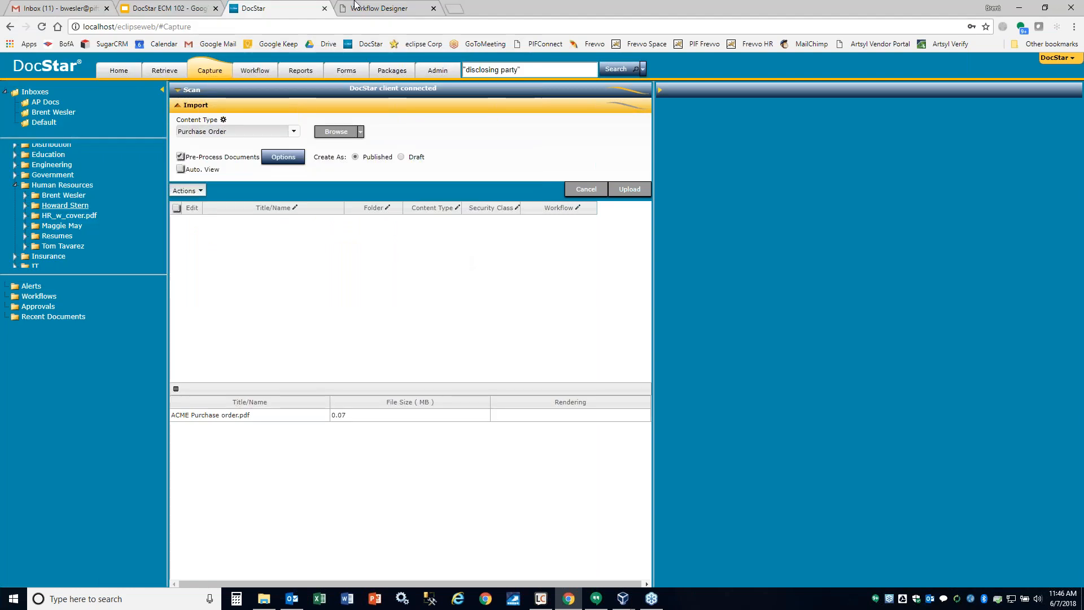
Switch to the Workflow Designer and load the Test Zone OCR workflow.
{"action": "left_click", "coordinate": [373, 7]}
{"action": "left_click", "coordinate": [502, 69]}
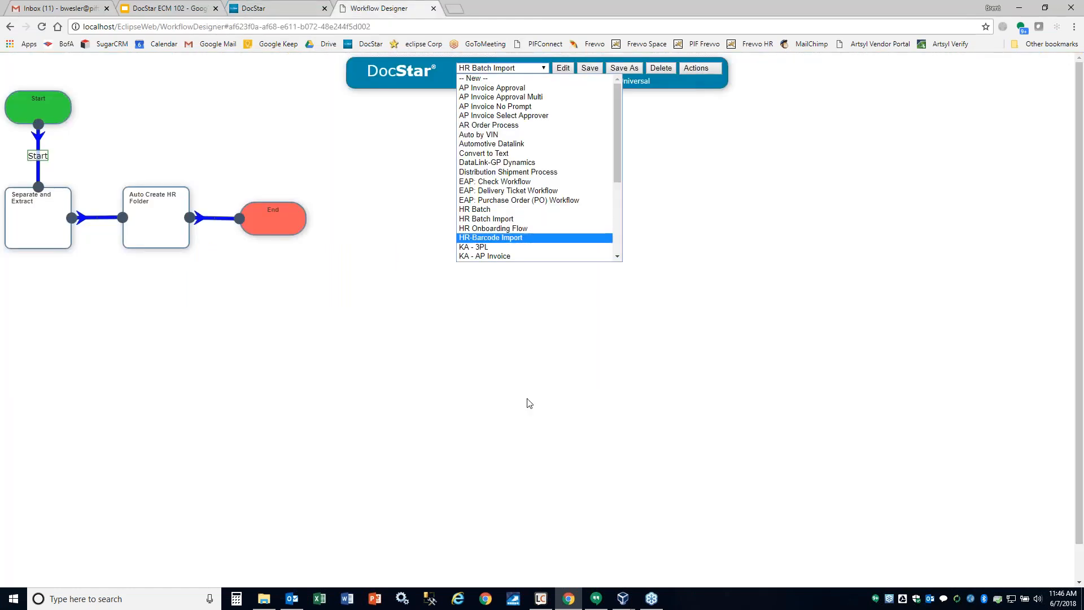
{"action": "left_click", "coordinate": [492, 237]}
{"action": "left_click", "coordinate": [545, 68]}
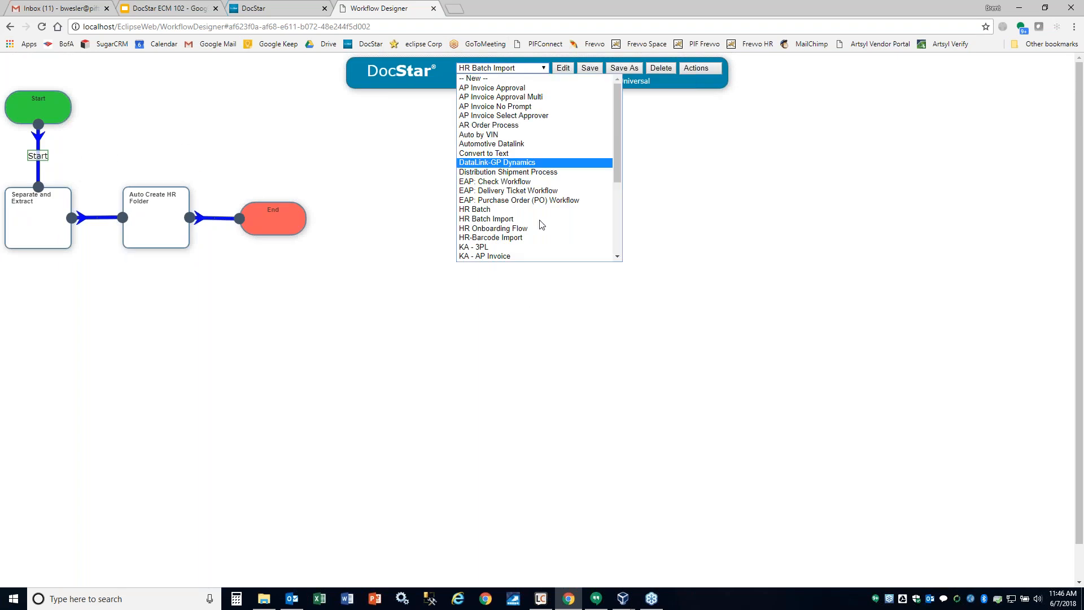
{"action": "scroll", "coordinate": [618, 247], "scroll_direction": "down", "scroll_amount": 5}
{"action": "scroll", "coordinate": [536, 248], "scroll_direction": "down", "scroll_amount": 2}
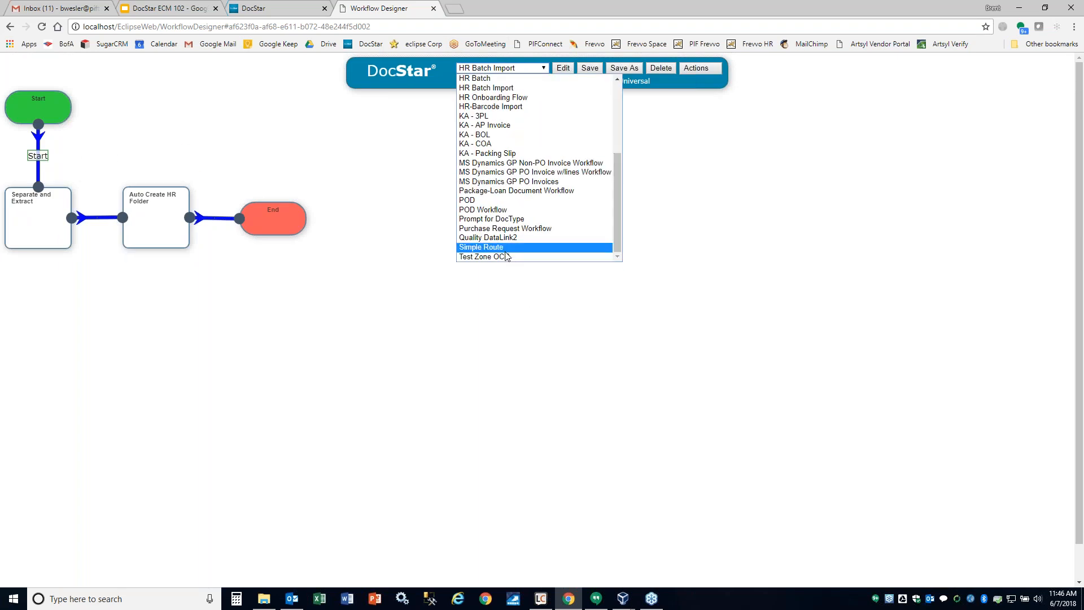
{"action": "left_click", "coordinate": [497, 255]}
Open the PO Number OCR task in the Get Zone action of the Zone OCR step.
{"action": "mouse_move", "coordinate": [30, 179]}
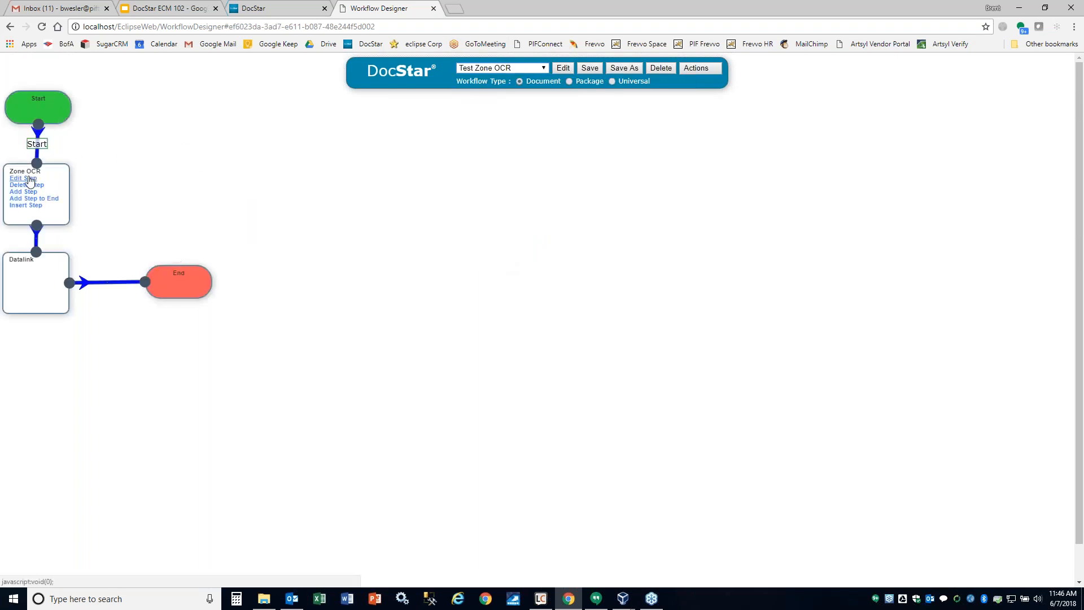
{"action": "left_click", "coordinate": [30, 179]}
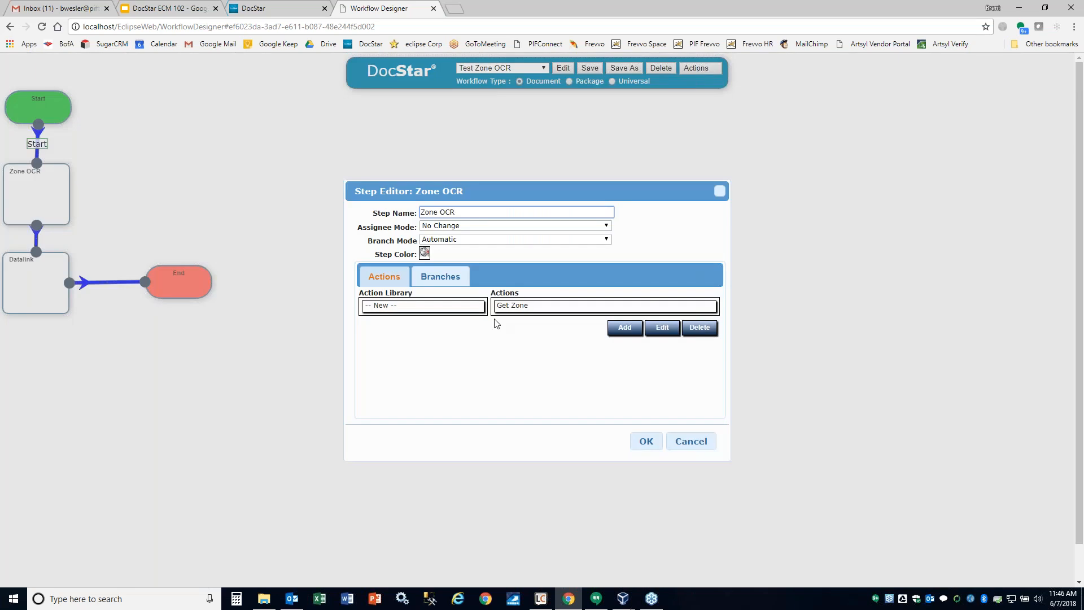
{"action": "left_click", "coordinate": [513, 304]}
{"action": "left_click", "coordinate": [672, 332]}
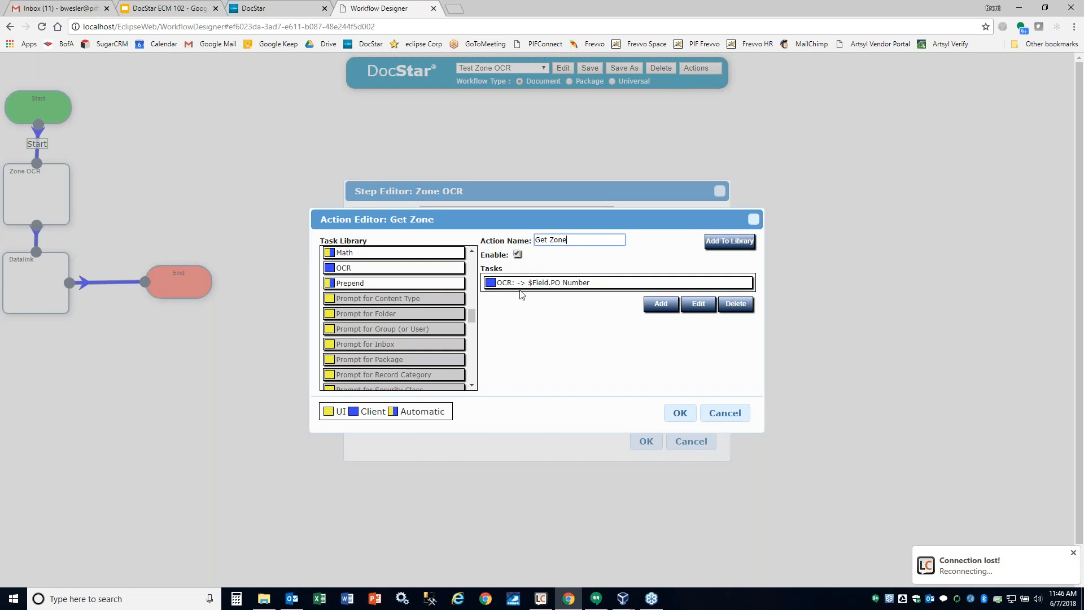
{"action": "left_click", "coordinate": [570, 282]}
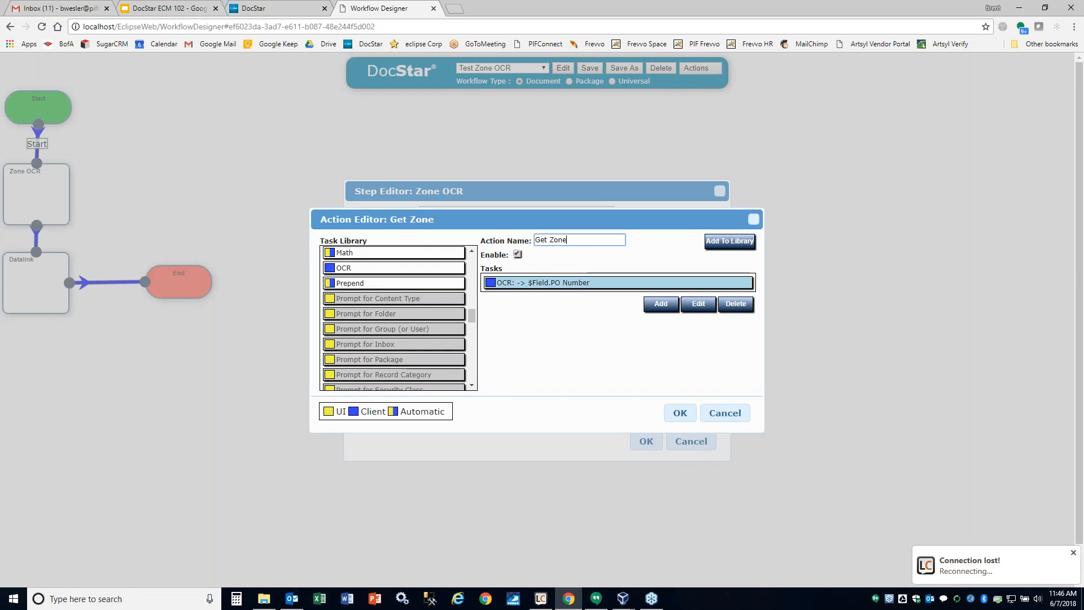
{"action": "double_click", "coordinate": [568, 283]}
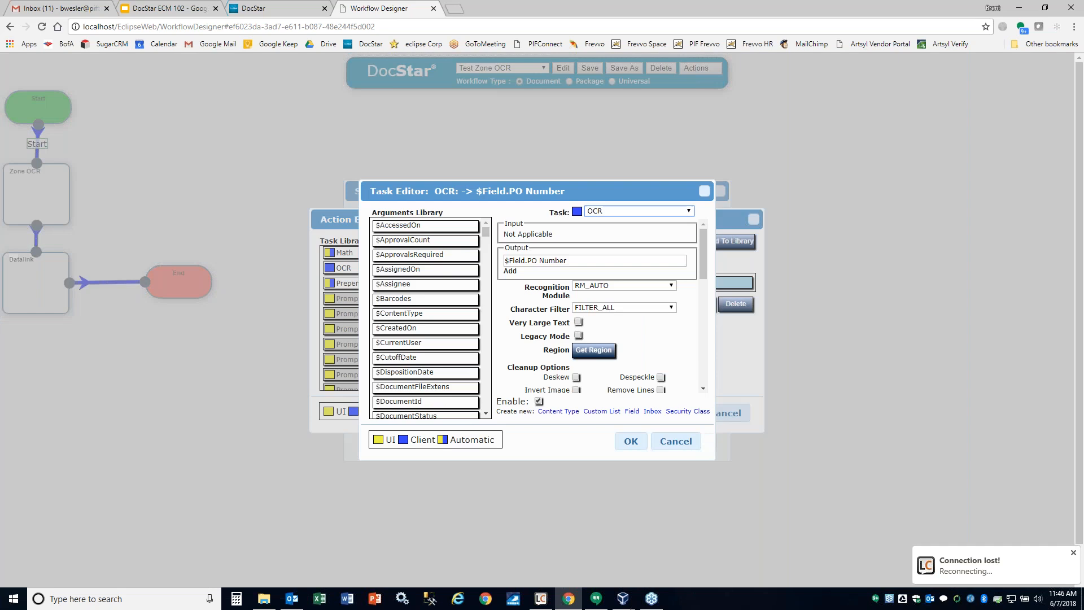
Examine the task's output field and its region on ACME Purchase order.pdf, found by searching "purchase", and close the task, action and step editors.
{"action": "left_click", "coordinate": [568, 260]}
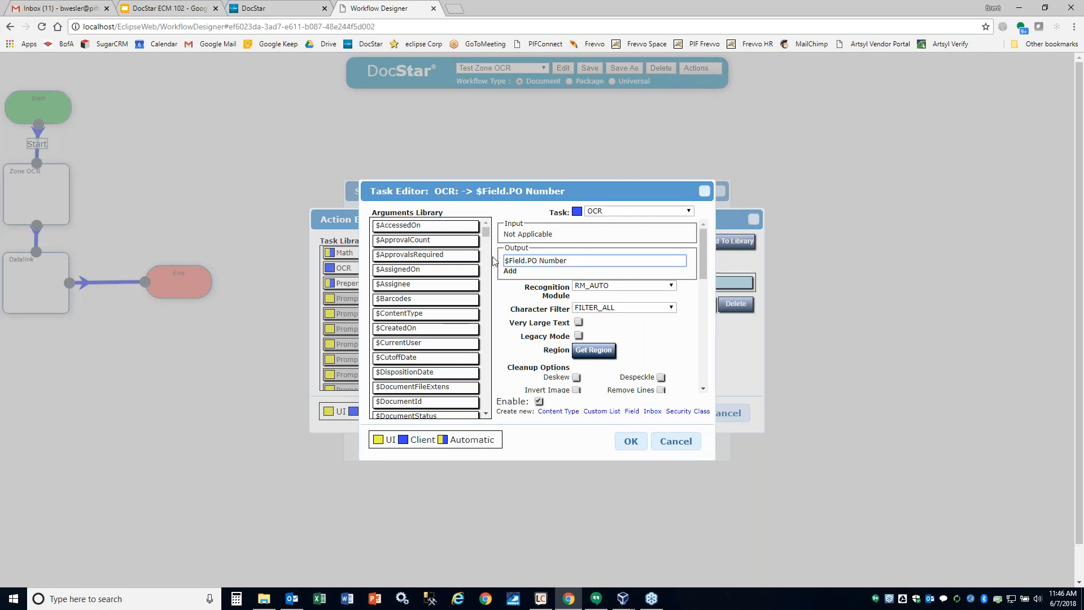
{"action": "left_click", "coordinate": [594, 350]}
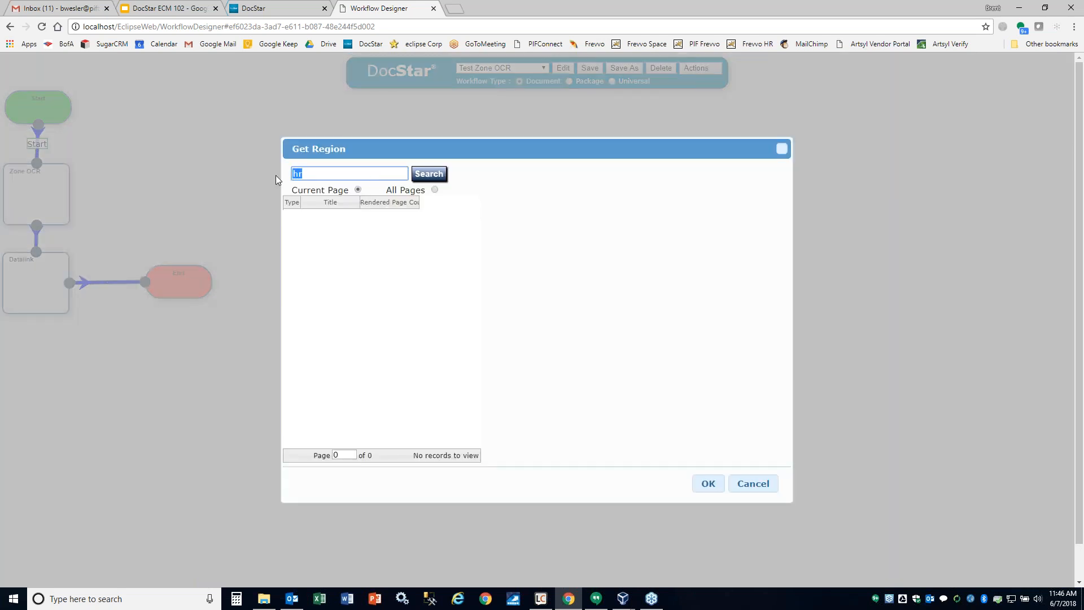
{"action": "type", "text": "purchase"}
{"action": "key", "text": "Return"}
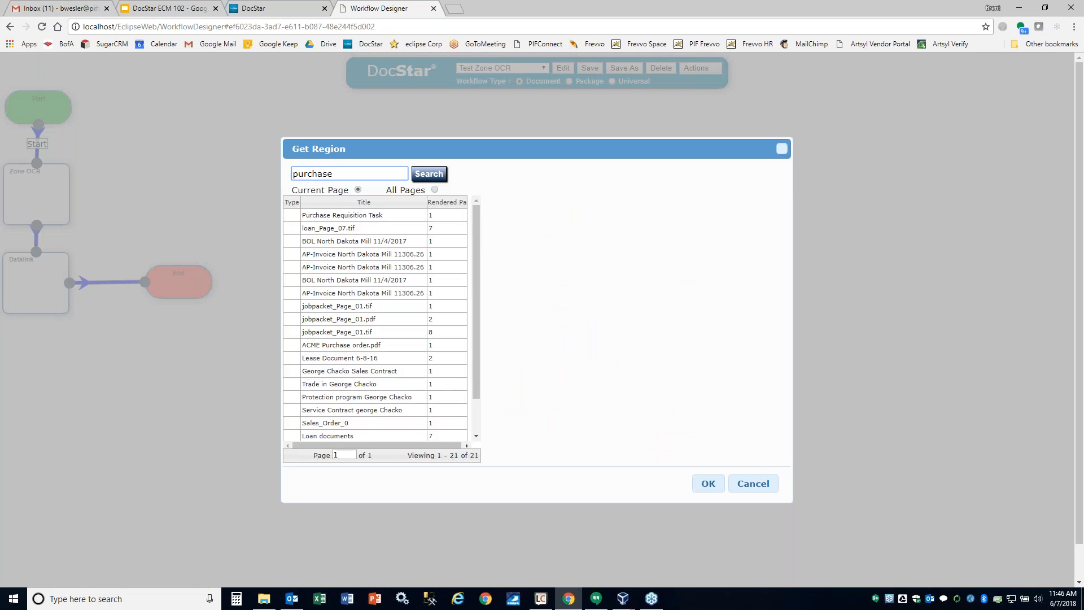
{"action": "left_click", "coordinate": [361, 347]}
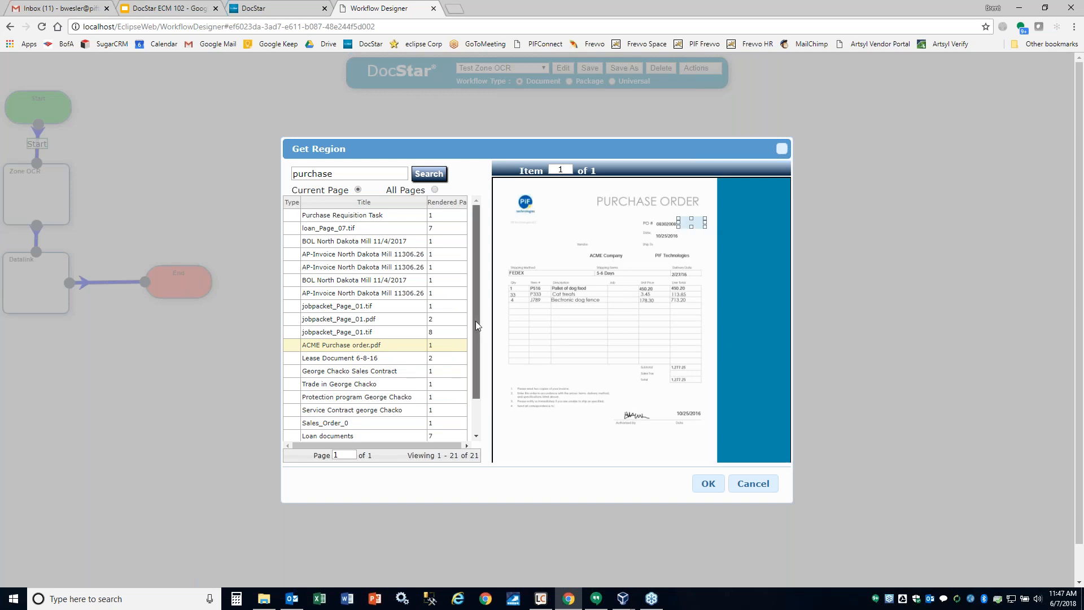
{"action": "mouse_move", "coordinate": [476, 321]}
{"action": "left_mouse_down"}
{"action": "mouse_move", "coordinate": [479, 374]}
{"action": "mouse_move", "coordinate": [475, 320]}
{"action": "left_mouse_up"}
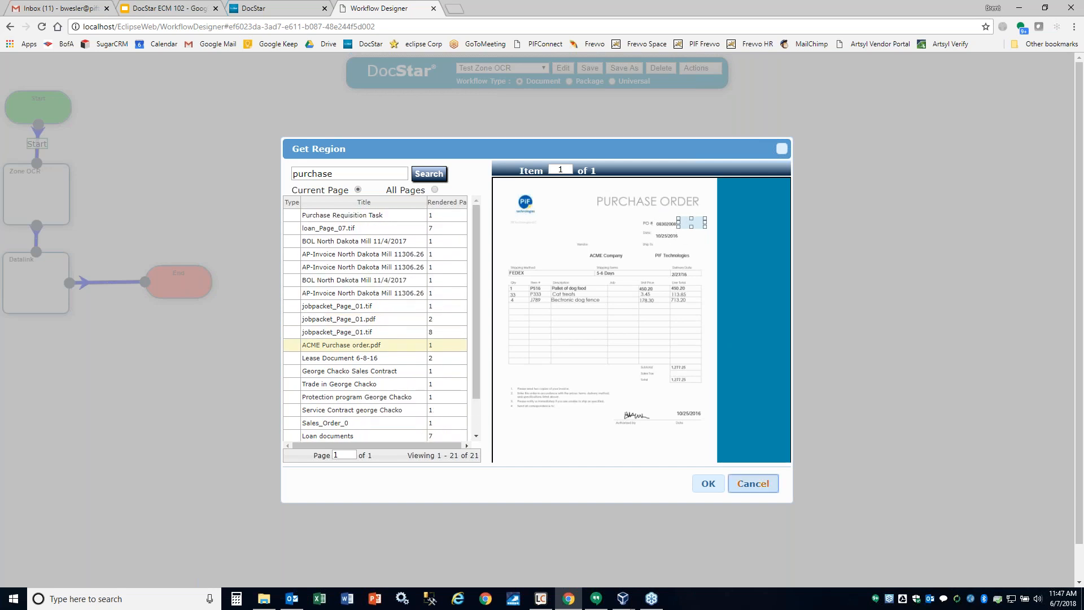
{"action": "left_click", "coordinate": [753, 483]}
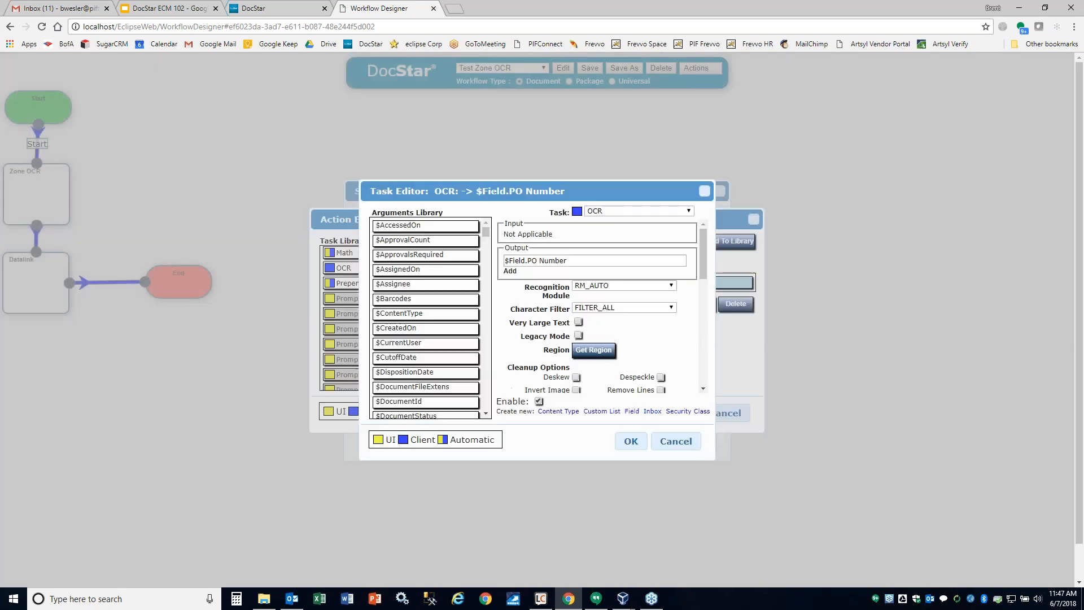
{"action": "left_click", "coordinate": [633, 442]}
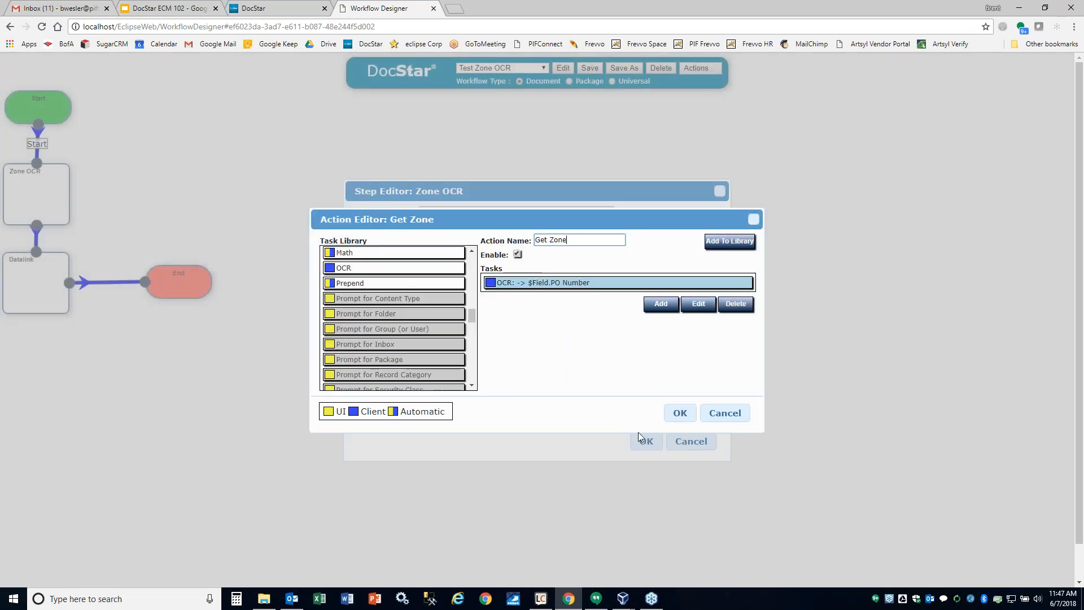
{"action": "left_click", "coordinate": [679, 416]}
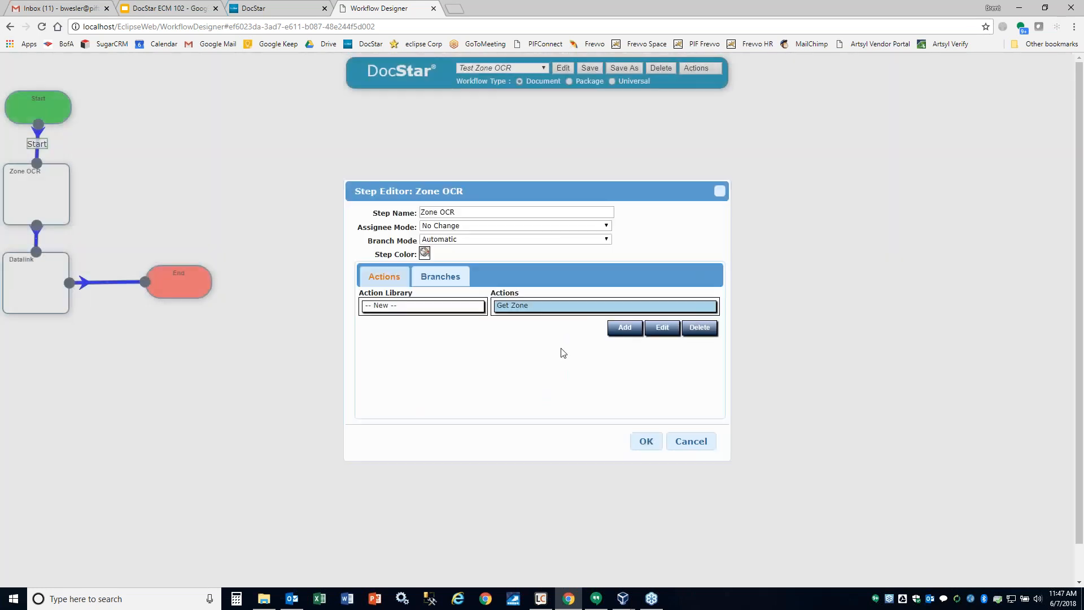
{"action": "left_click", "coordinate": [646, 441]}
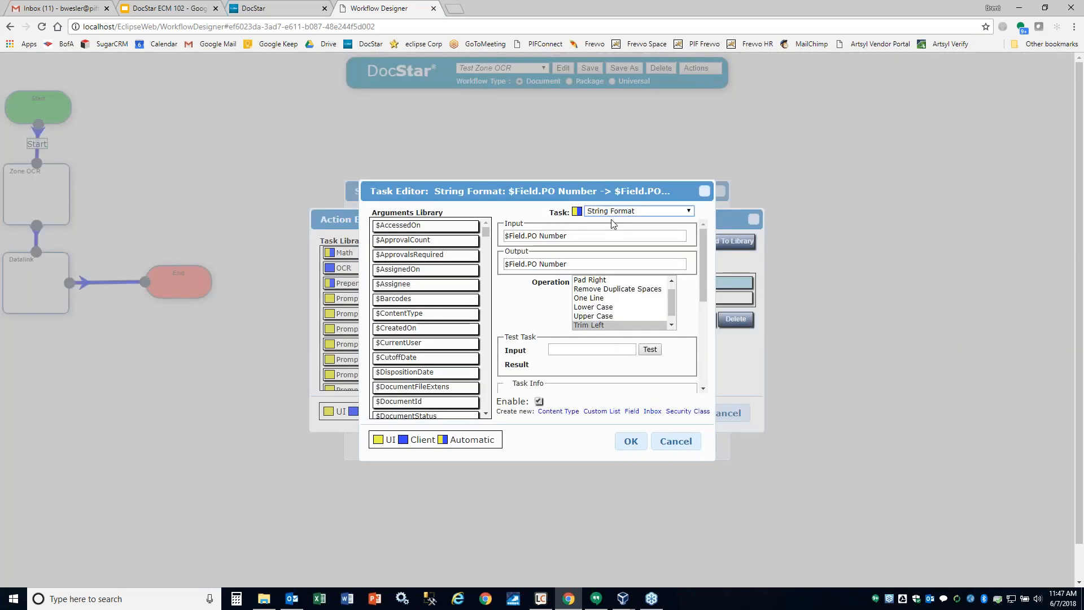
Examine the trim operations of the String Format task and the DataLink task in the Datalink step, closing the editors without changes.
{"action": "left_click", "coordinate": [673, 326]}
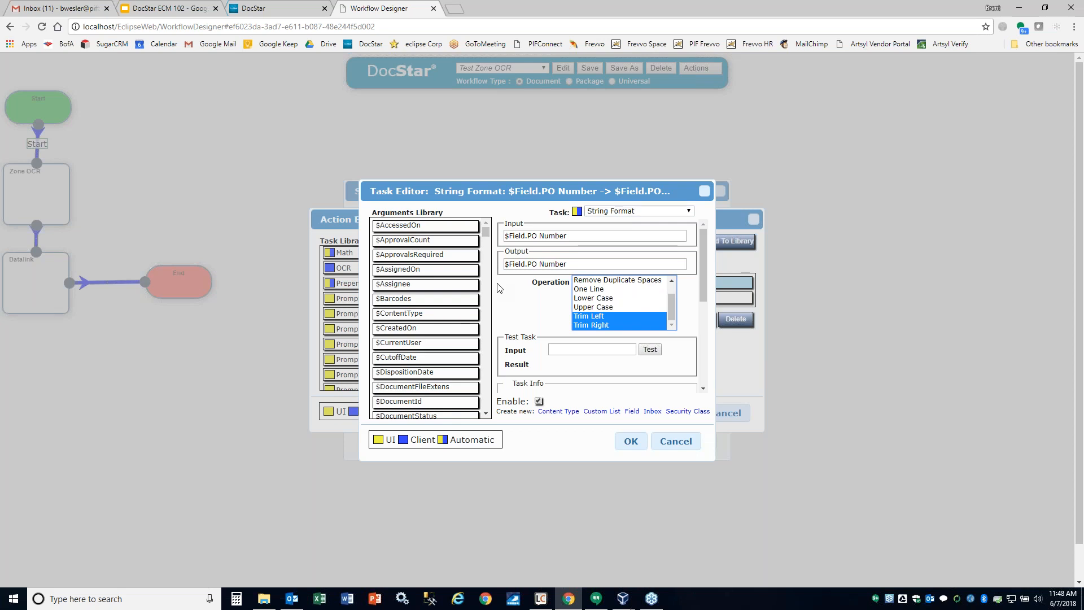
{"action": "left_click", "coordinate": [671, 441]}
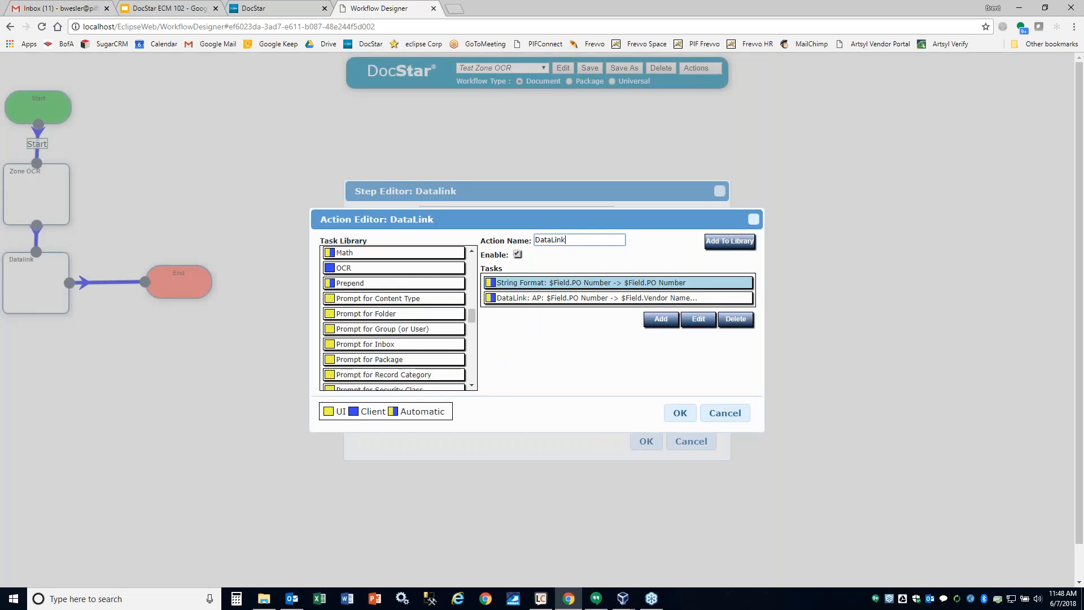
{"action": "left_click", "coordinate": [525, 297]}
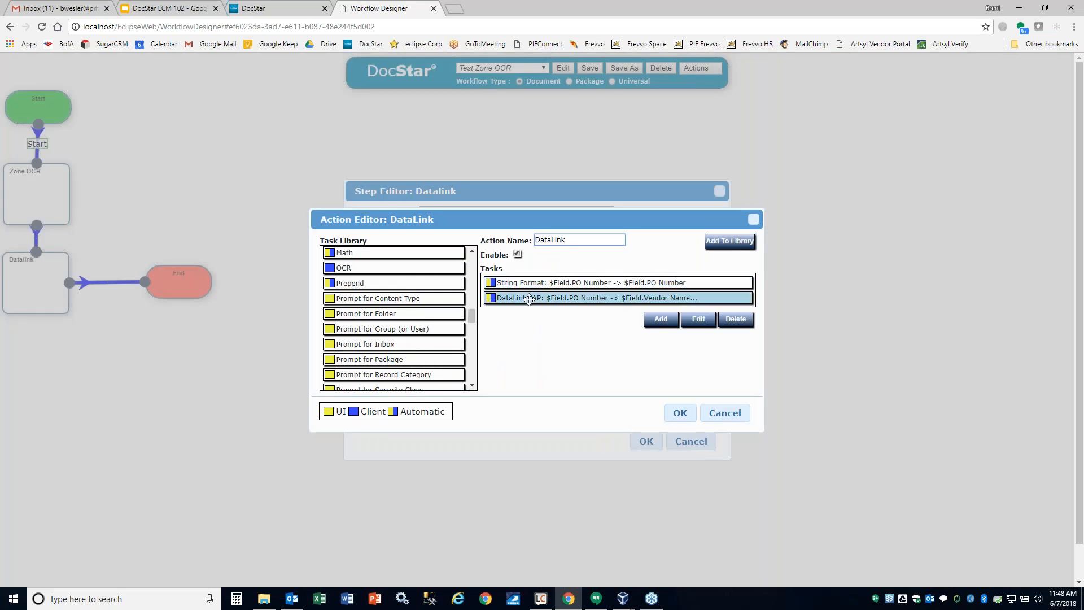
{"action": "left_click", "coordinate": [728, 412]}
{"action": "left_click", "coordinate": [691, 441]}
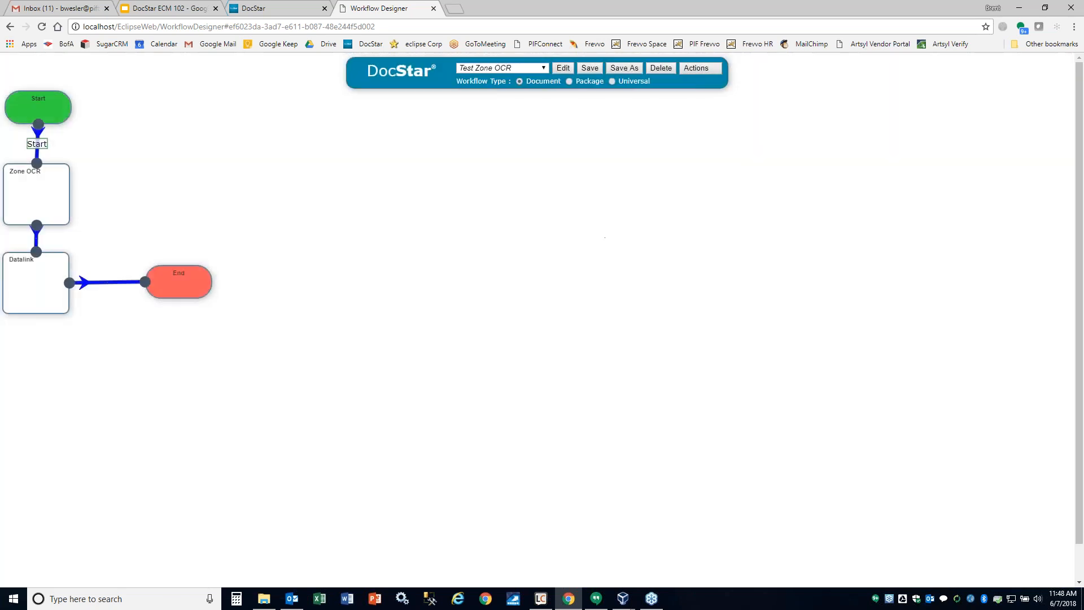
Assign the Test Zone OCR workflow to ACME Purchase order.pdf in the DocStar import list and upload it.
{"action": "left_click", "coordinate": [254, 8]}
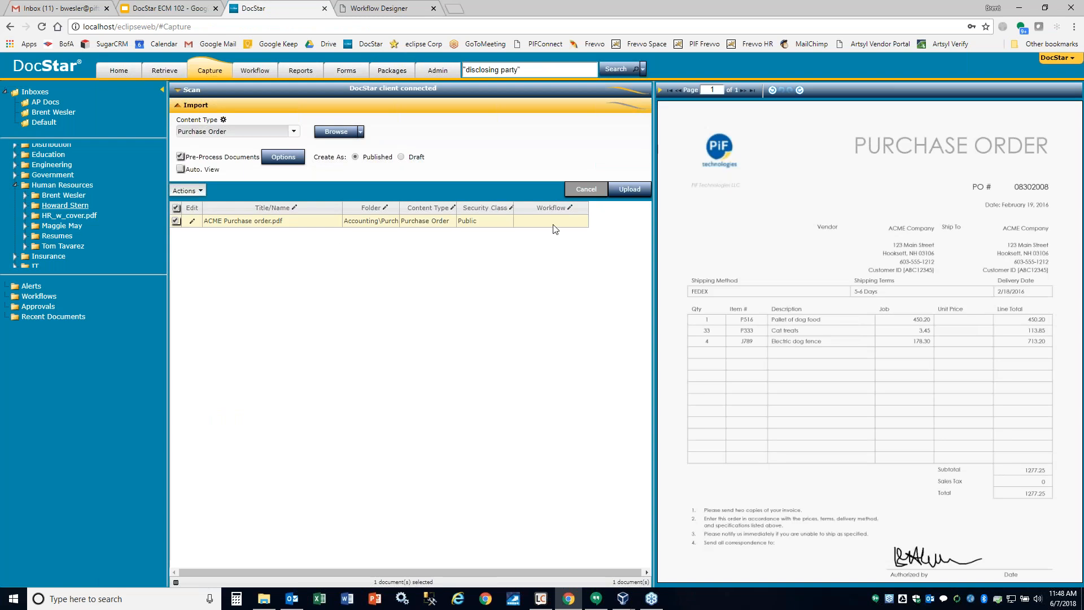
{"action": "left_click", "coordinate": [580, 223]}
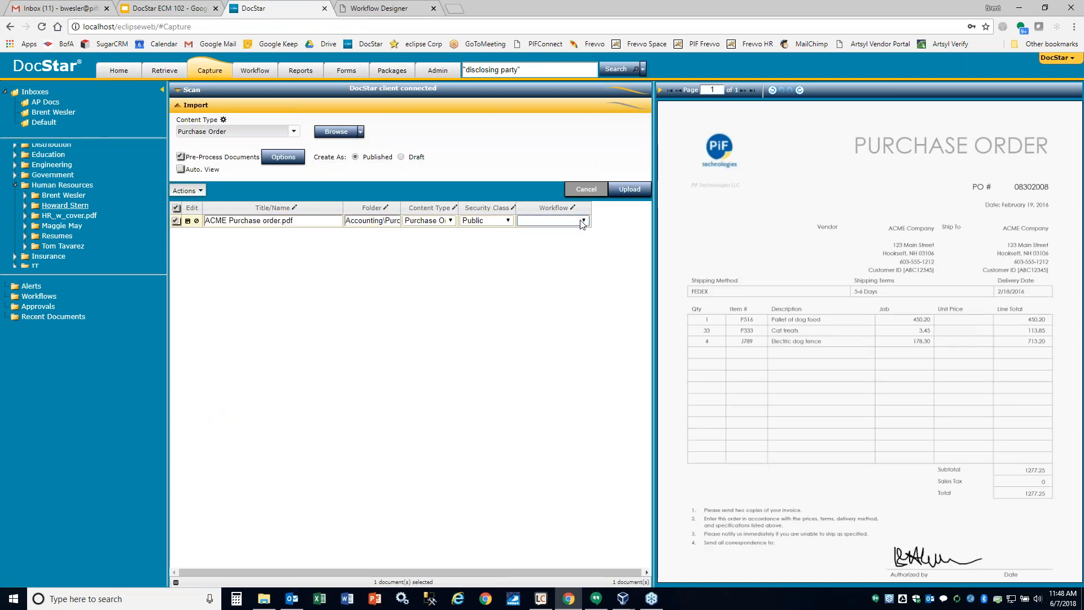
{"action": "left_click", "coordinate": [582, 221]}
{"action": "scroll", "coordinate": [582, 395], "scroll_direction": "down", "scroll_amount": 3}
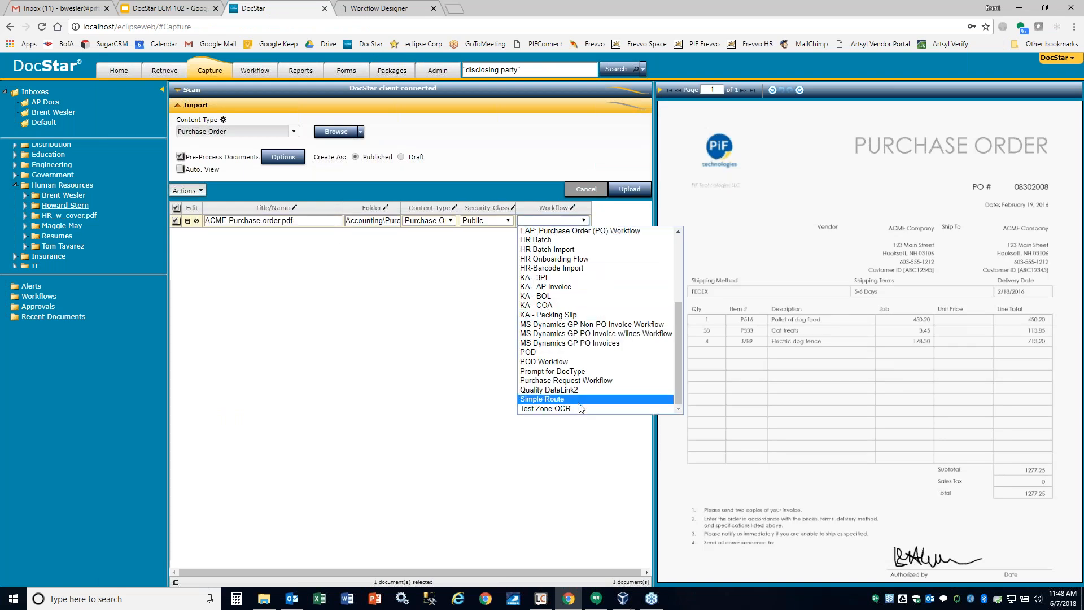
{"action": "left_click", "coordinate": [580, 407]}
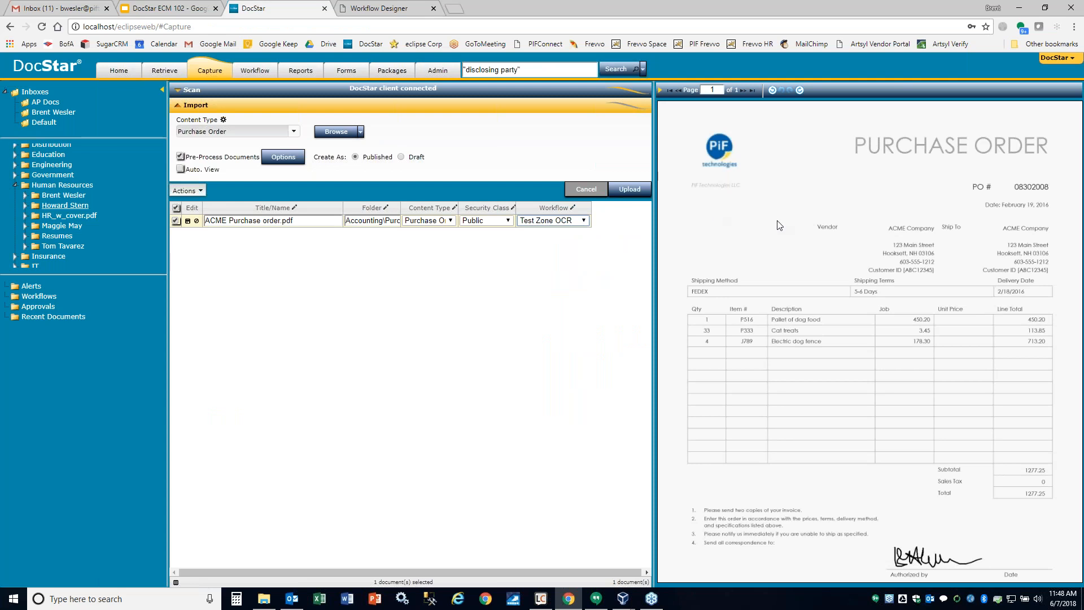
{"action": "left_click", "coordinate": [915, 26]}
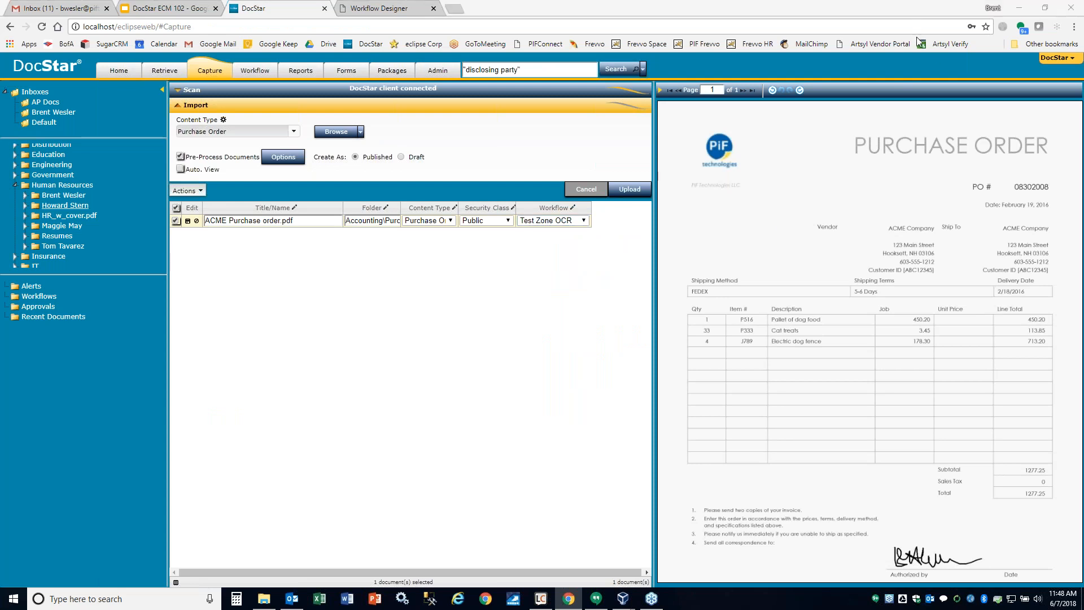
{"action": "left_click", "coordinate": [629, 189]}
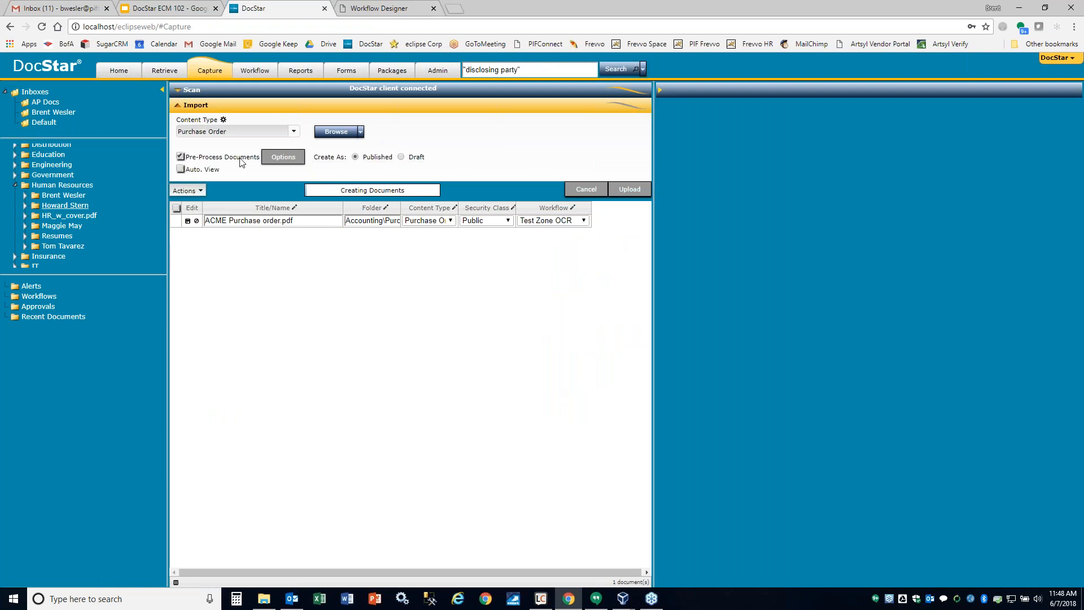
Open the uploaded purchase order from the workflow area, check its current action, and reload it.
{"action": "left_click", "coordinate": [255, 72]}
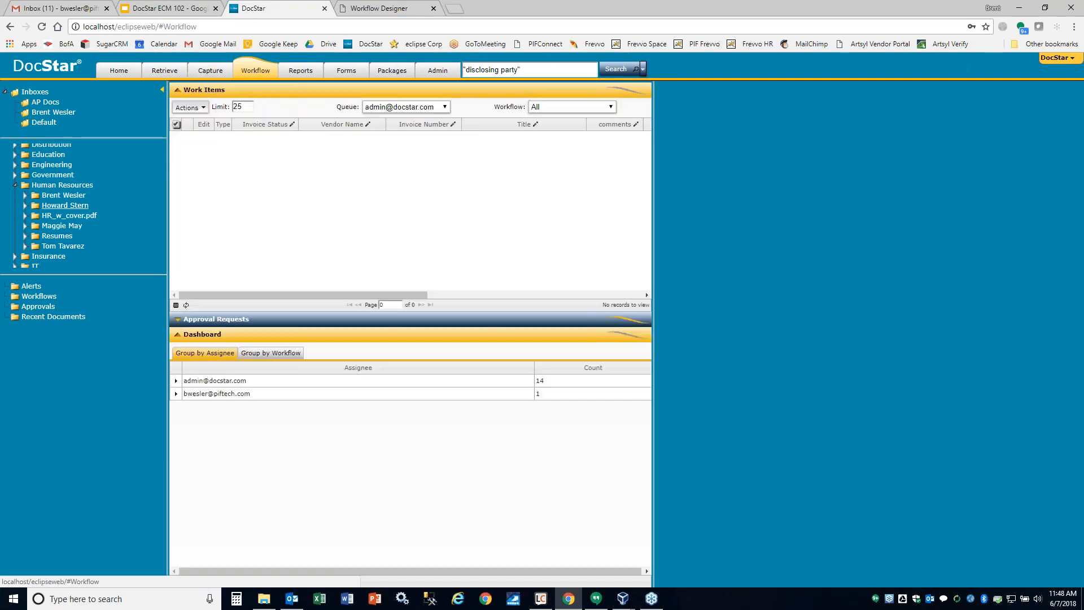
{"action": "scroll", "coordinate": [433, 285], "scroll_direction": "down", "scroll_amount": 2}
{"action": "double_click", "coordinate": [432, 283]}
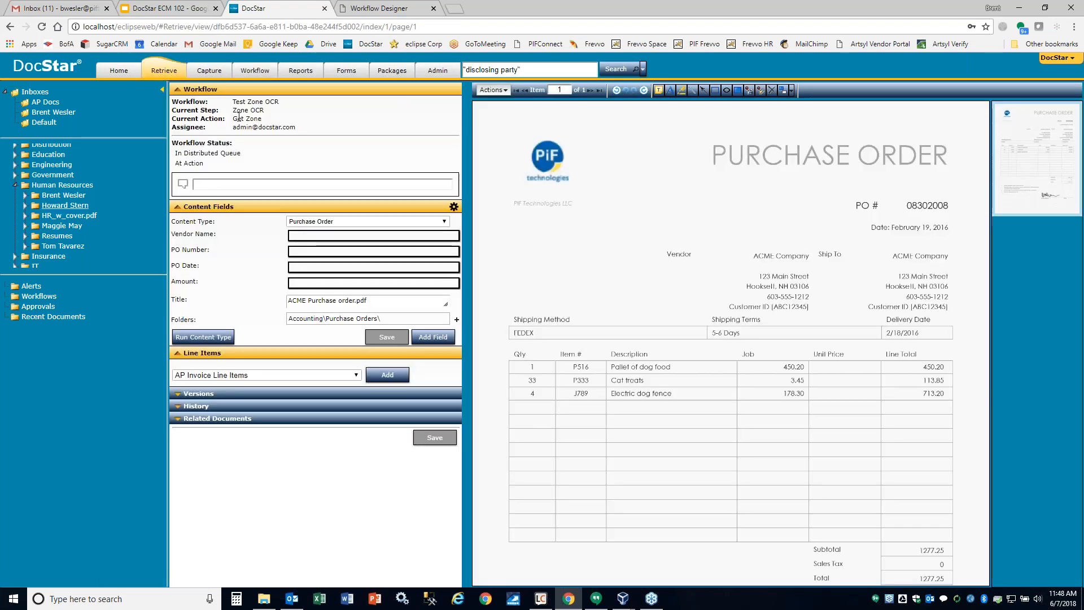
{"action": "left_click_drag", "start_coordinate": [237, 119], "coordinate": [262, 119]}
{"action": "left_click", "coordinate": [42, 26]}
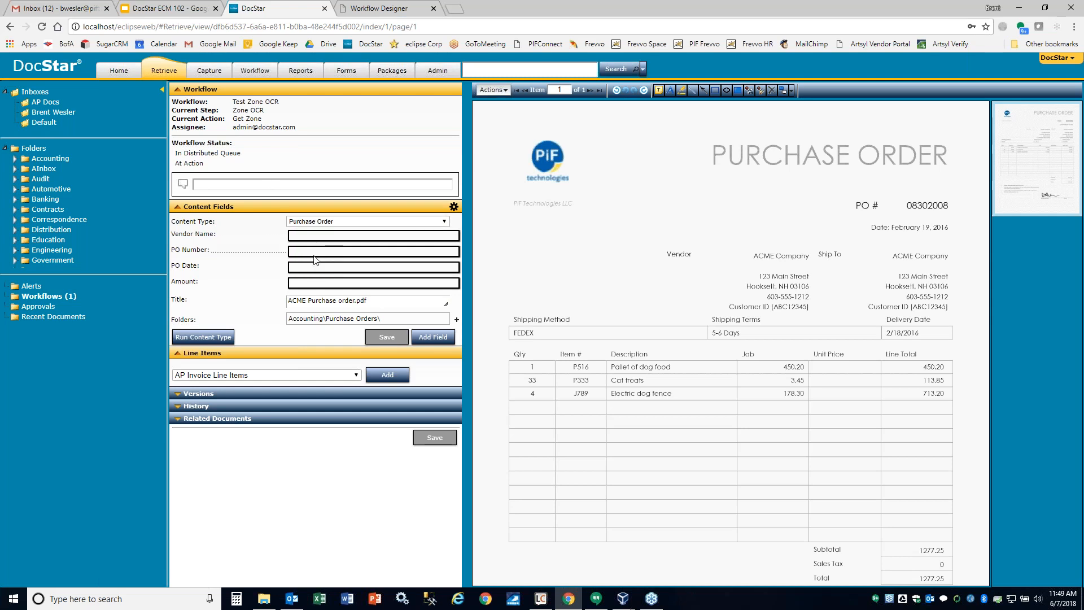
Collapse the Line Items section and add a Job Number field to the purchase order's content fields.
{"action": "left_click", "coordinate": [224, 354]}
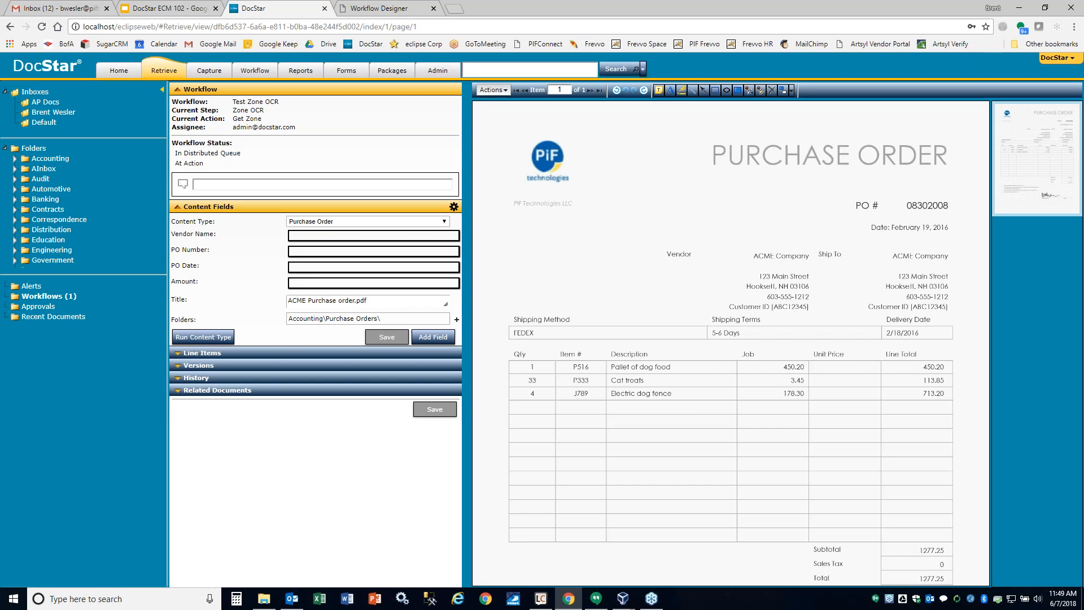
{"action": "left_click", "coordinate": [432, 337]}
{"action": "left_click", "coordinate": [228, 334]}
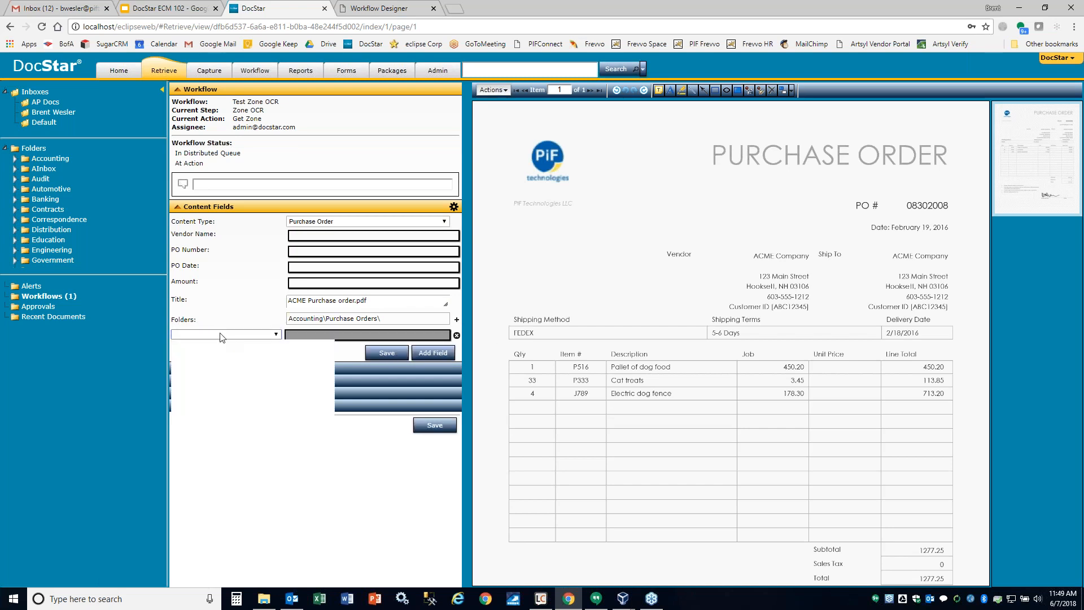
{"action": "key", "text": "k"}
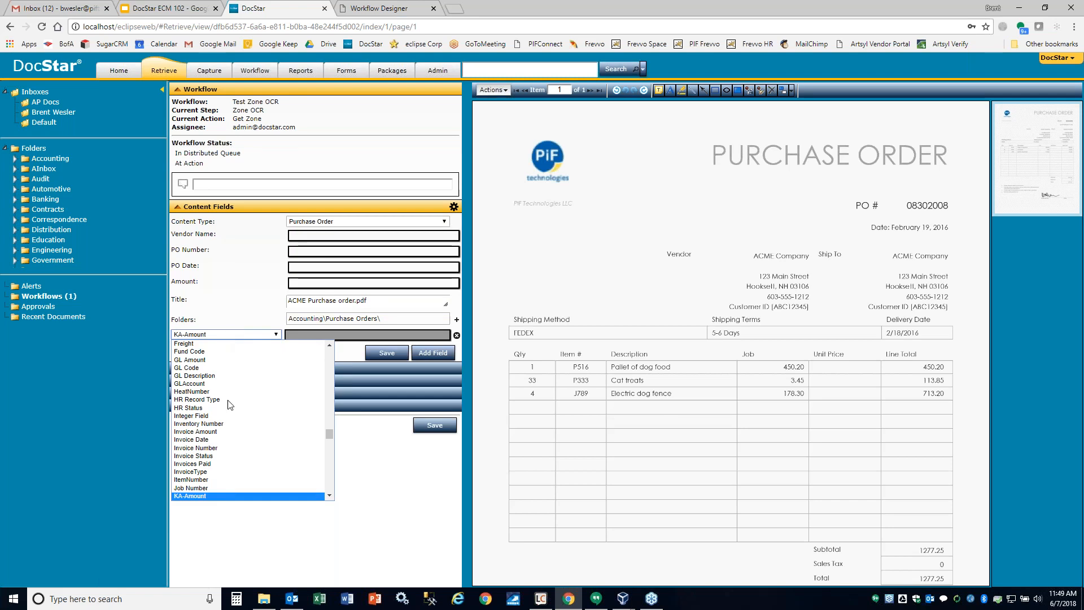
{"action": "left_click_drag", "start_coordinate": [326, 434], "coordinate": [330, 441]}
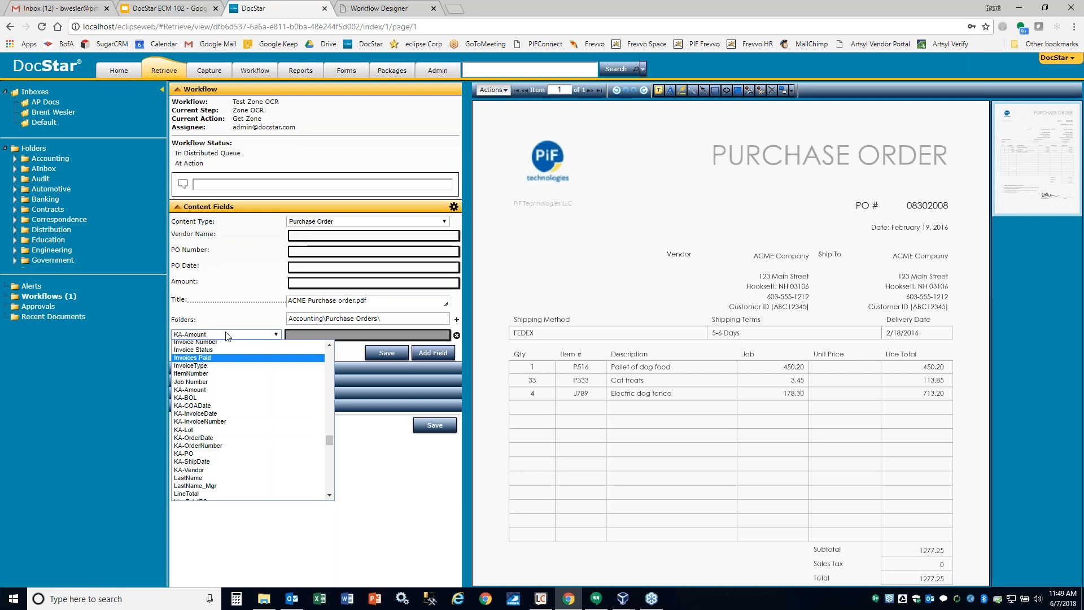
{"action": "left_click", "coordinate": [210, 383]}
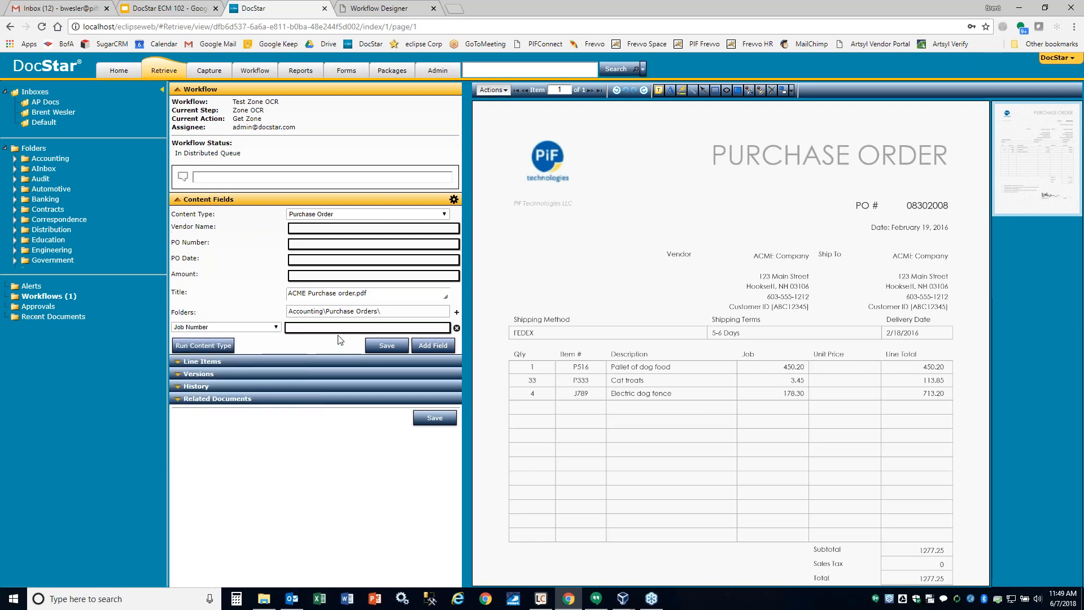
{"action": "left_click", "coordinate": [326, 333]}
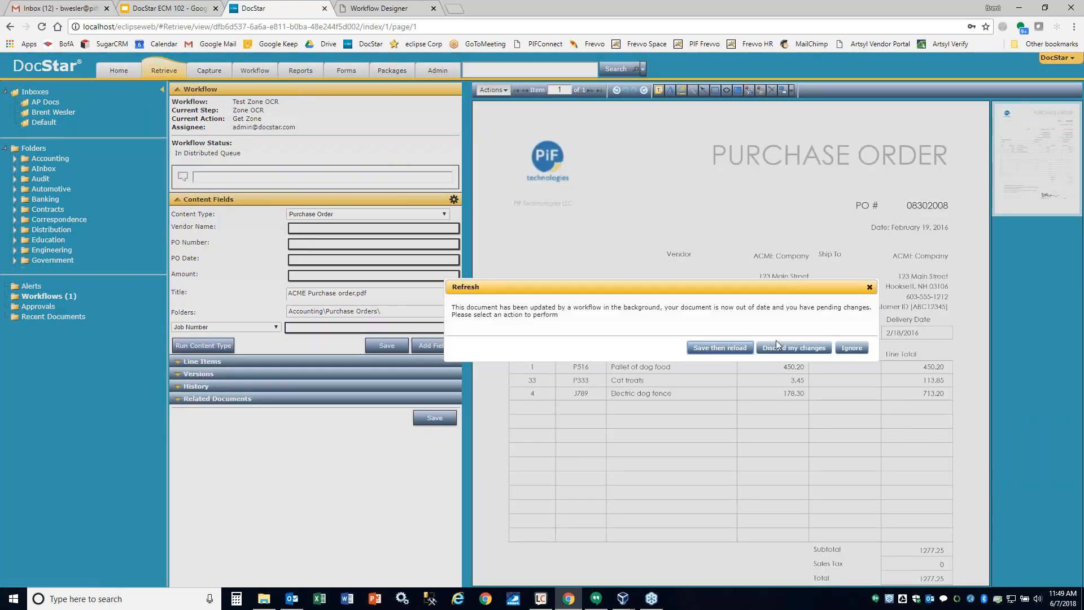
Save the pending changes and reload the purchase order, dismissing the calendar reminder that covers it.
{"action": "left_click", "coordinate": [718, 349]}
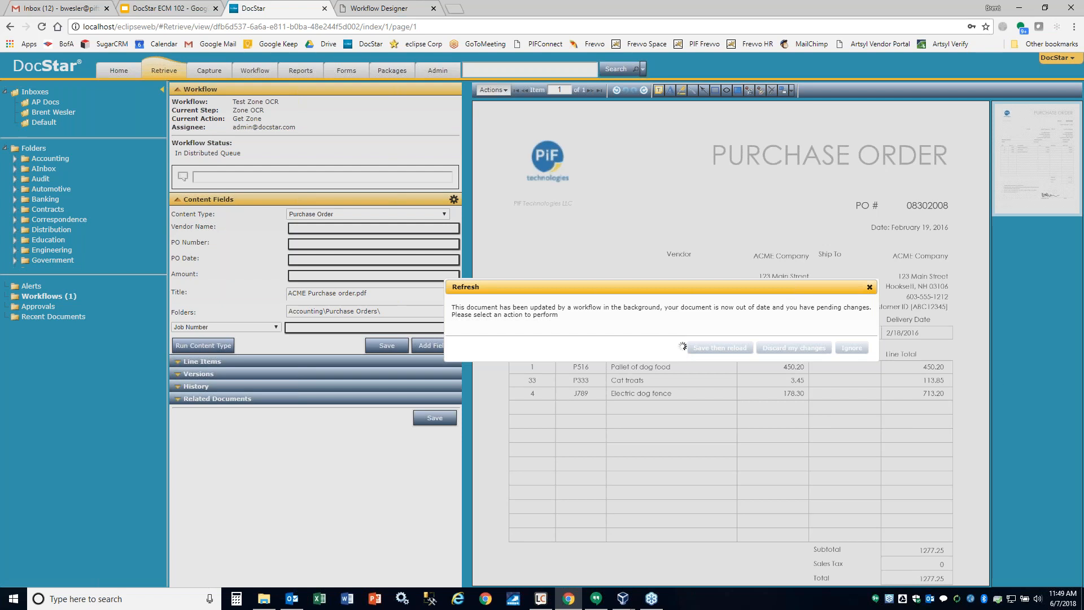
{"action": "left_click", "coordinate": [42, 29]}
{"action": "left_click", "coordinate": [578, 92]}
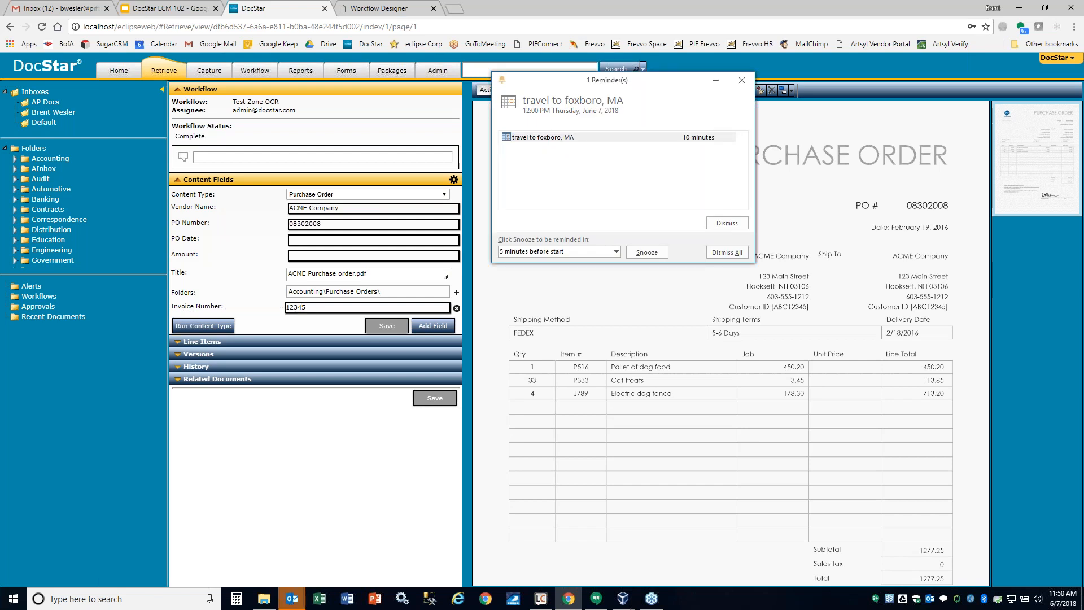
{"action": "left_click", "coordinate": [727, 223]}
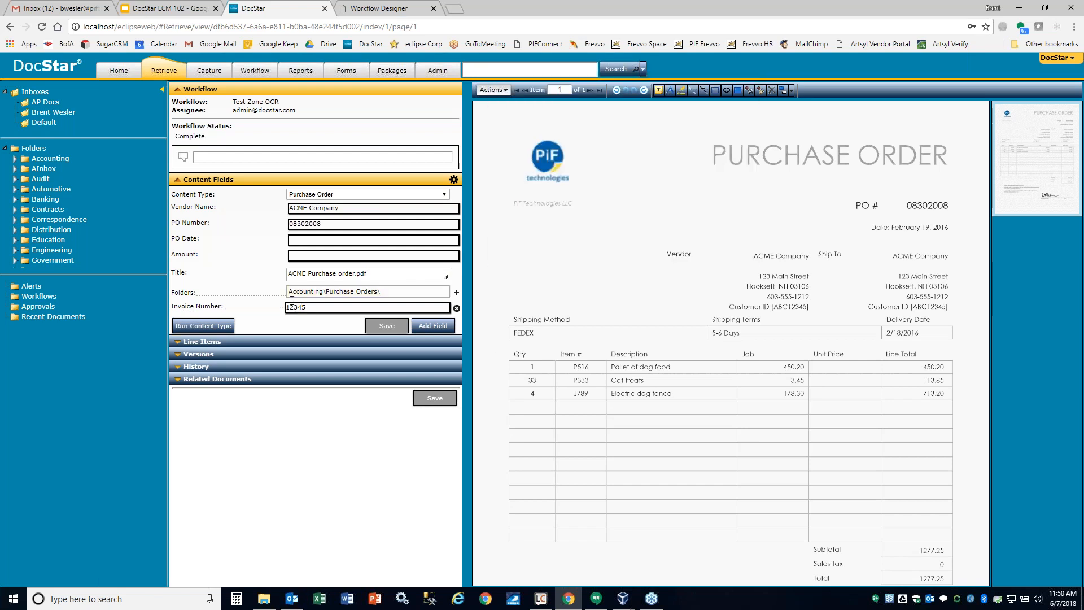
Check the OCR Shortcut recognition option and fill the Amount field with 1277.25 by marking the Subtotal value on the document.
{"action": "left_click", "coordinate": [325, 260]}
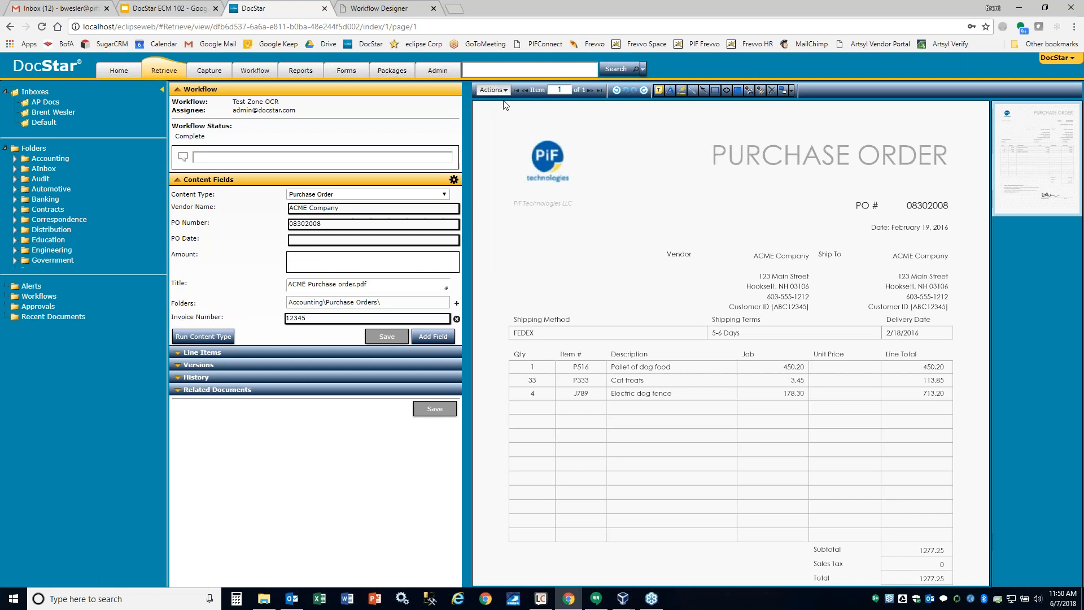
{"action": "left_click", "coordinate": [493, 90]}
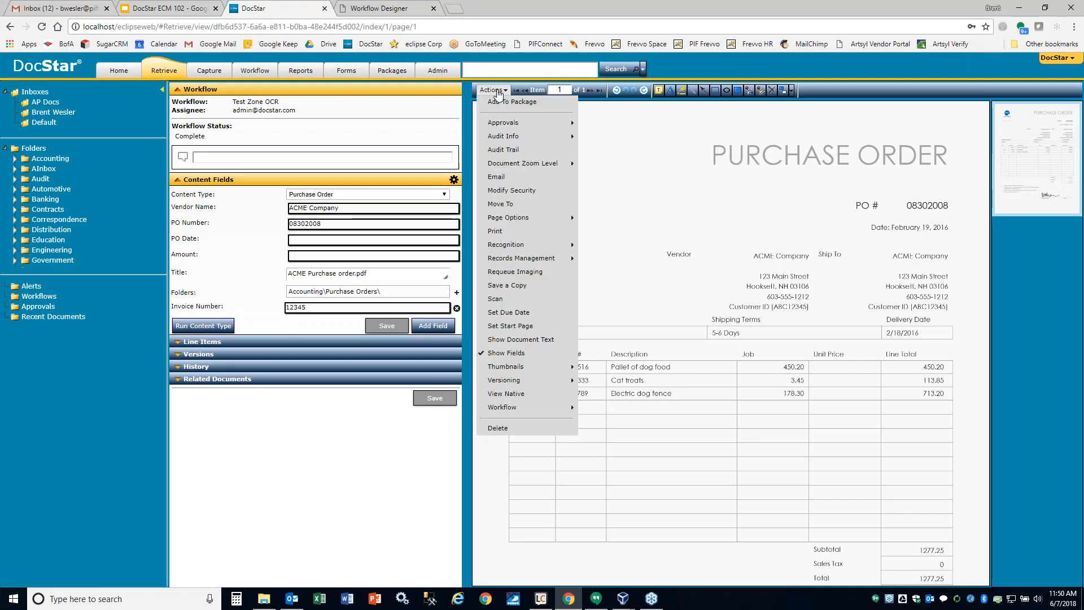
{"action": "mouse_move", "coordinate": [506, 245]}
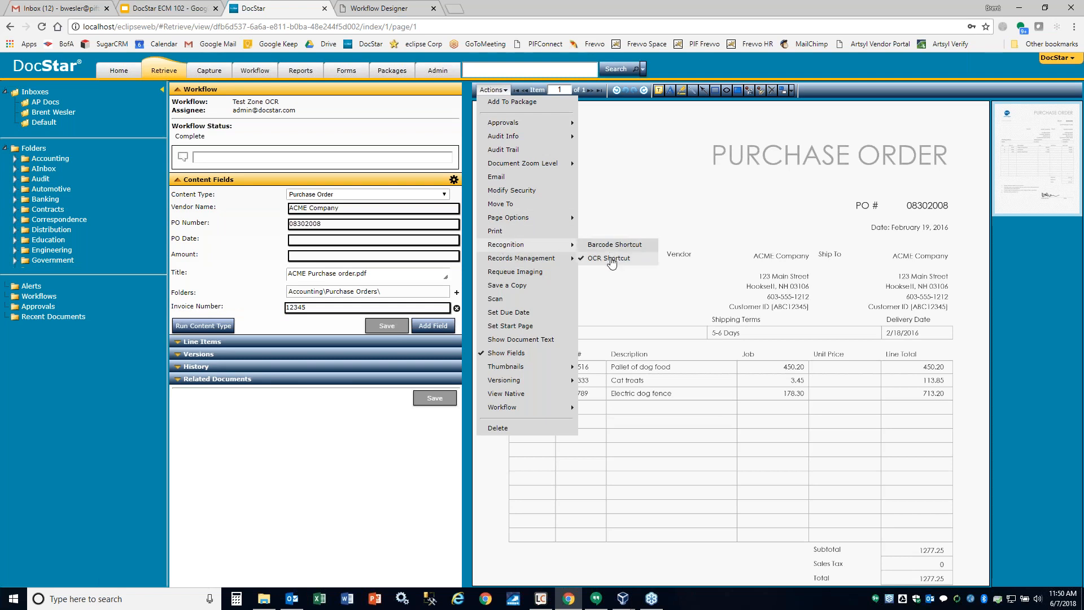
{"action": "left_click", "coordinate": [298, 241]}
{"action": "left_click", "coordinate": [428, 258]}
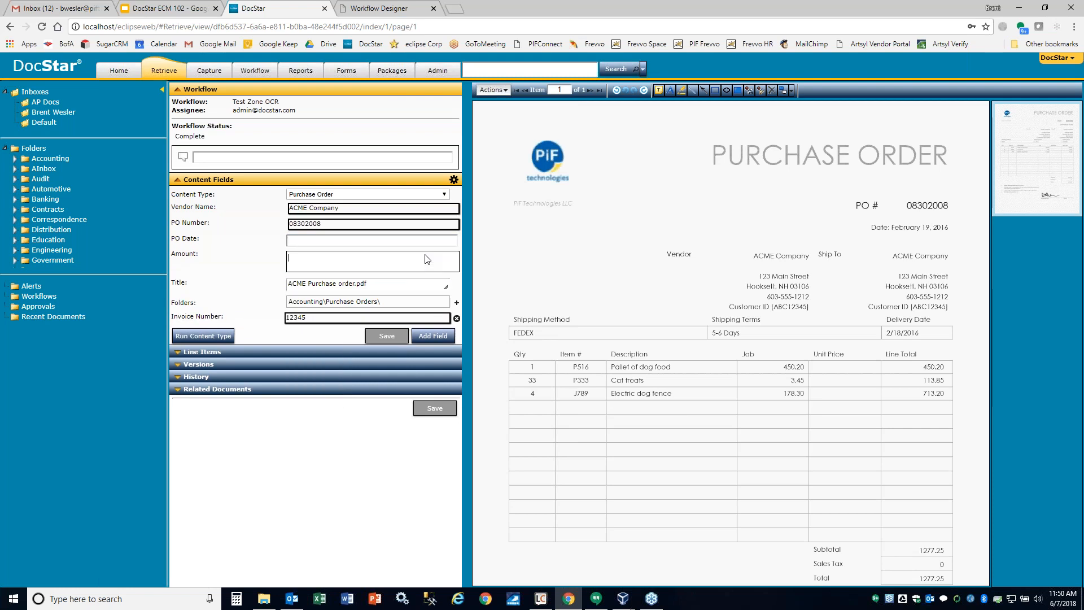
{"action": "left_click_drag", "start_coordinate": [916, 546], "coordinate": [949, 555]}
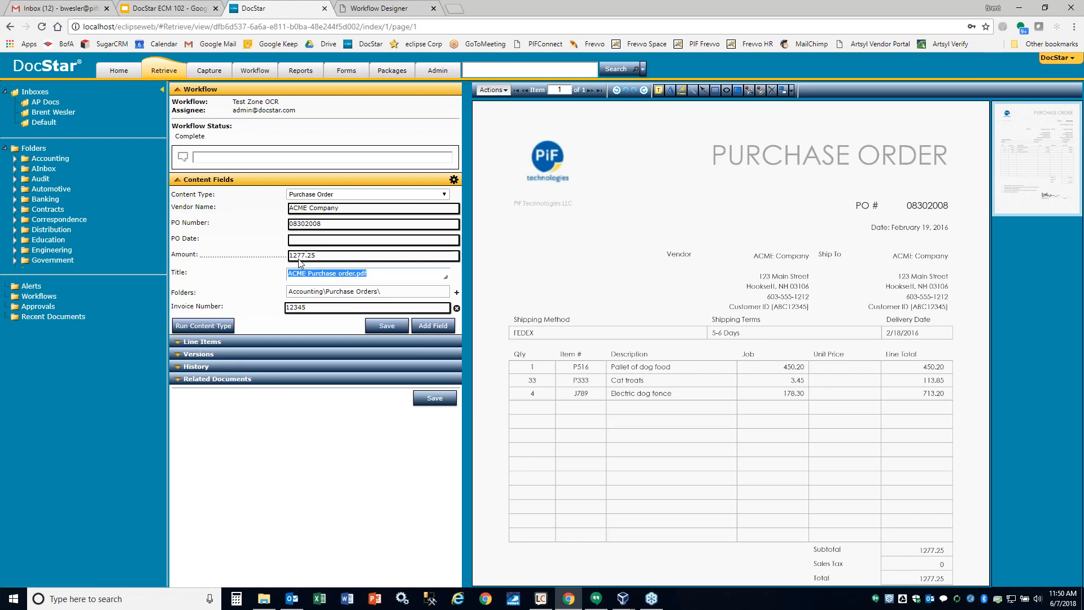
Try to capture the PO Date from the document's date line, set it to 6/7/2018 instead, and save the fields.
{"action": "left_click", "coordinate": [301, 241]}
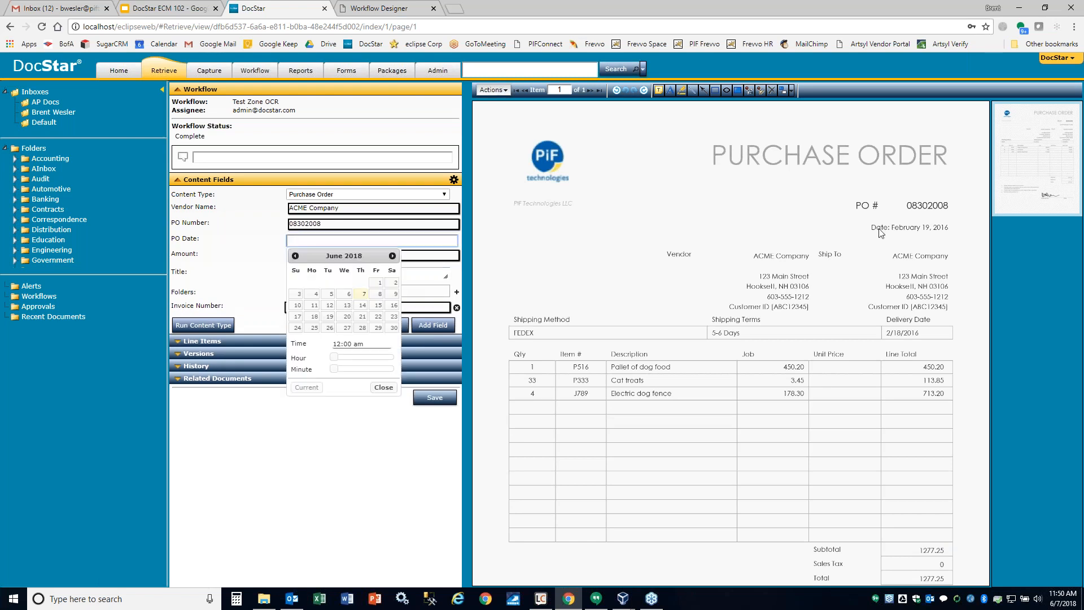
{"action": "left_click_drag", "start_coordinate": [890, 219], "coordinate": [949, 235]}
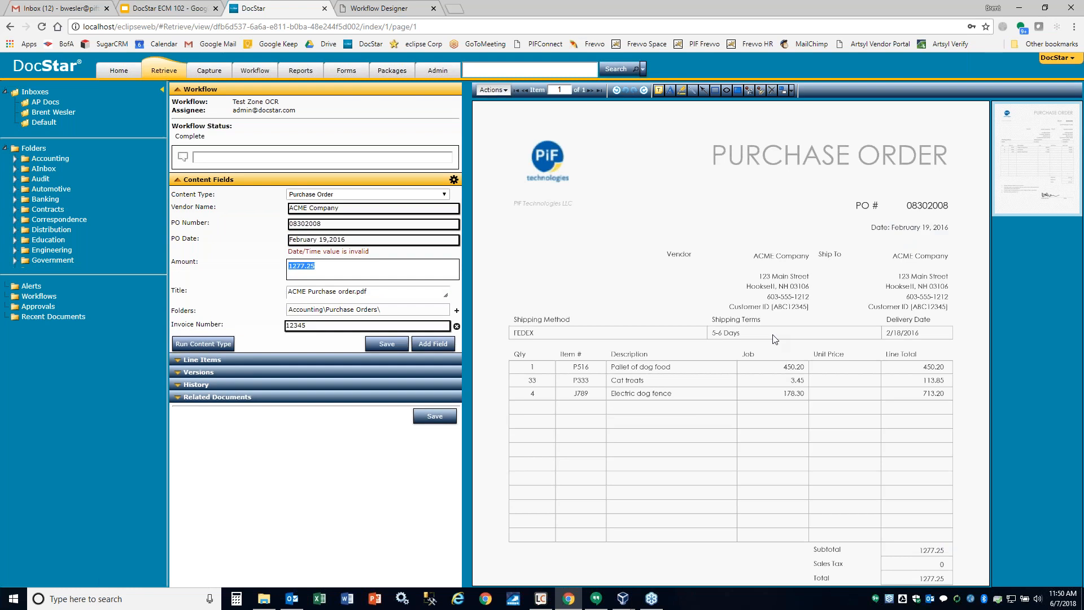
{"action": "left_click", "coordinate": [371, 240]}
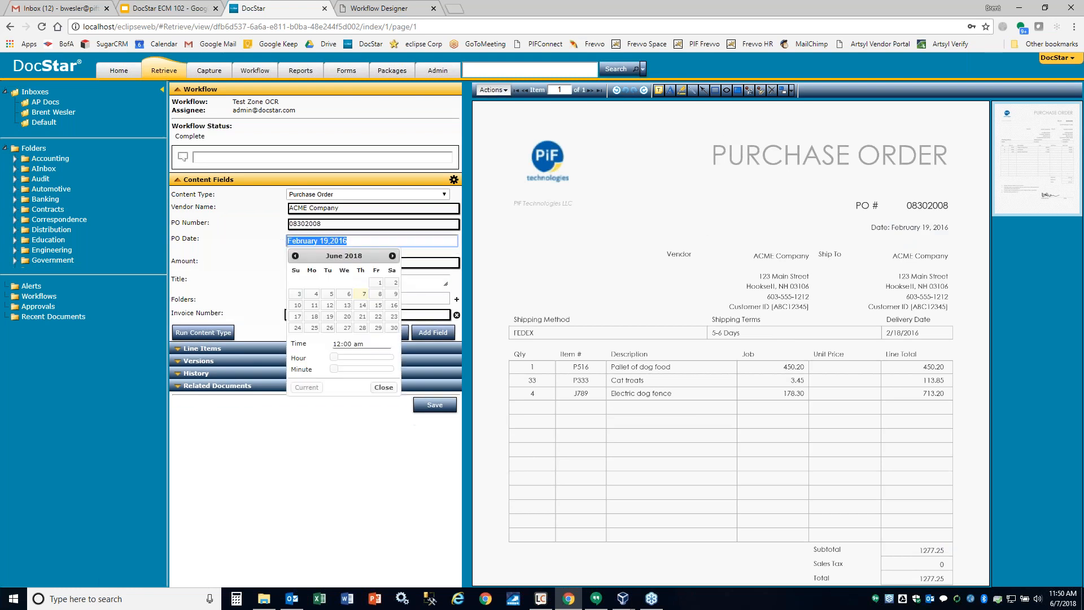
{"action": "left_click", "coordinate": [365, 294]}
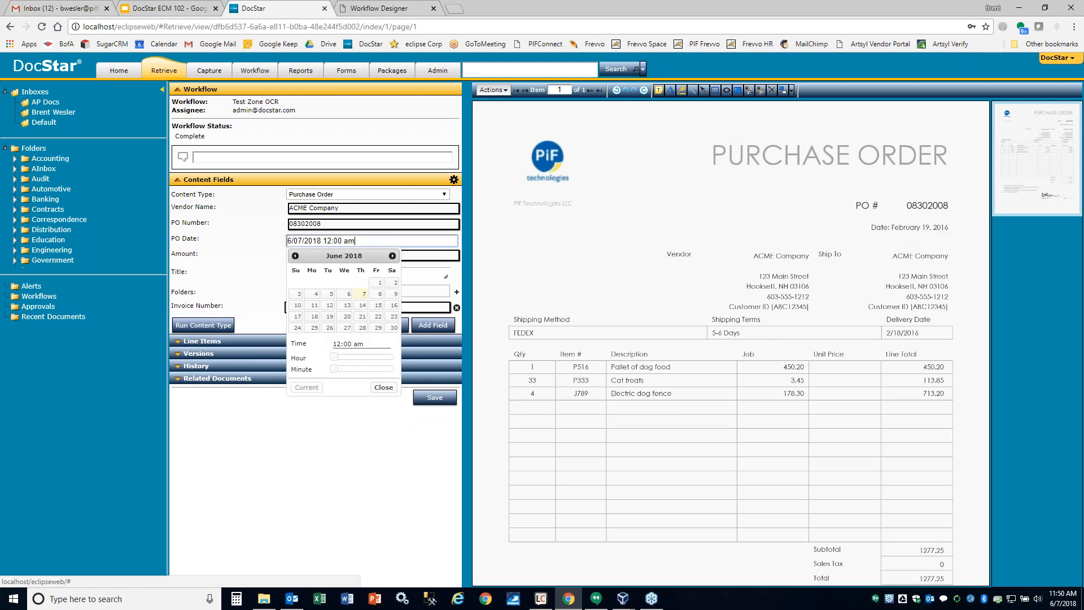
{"action": "left_click", "coordinate": [435, 398]}
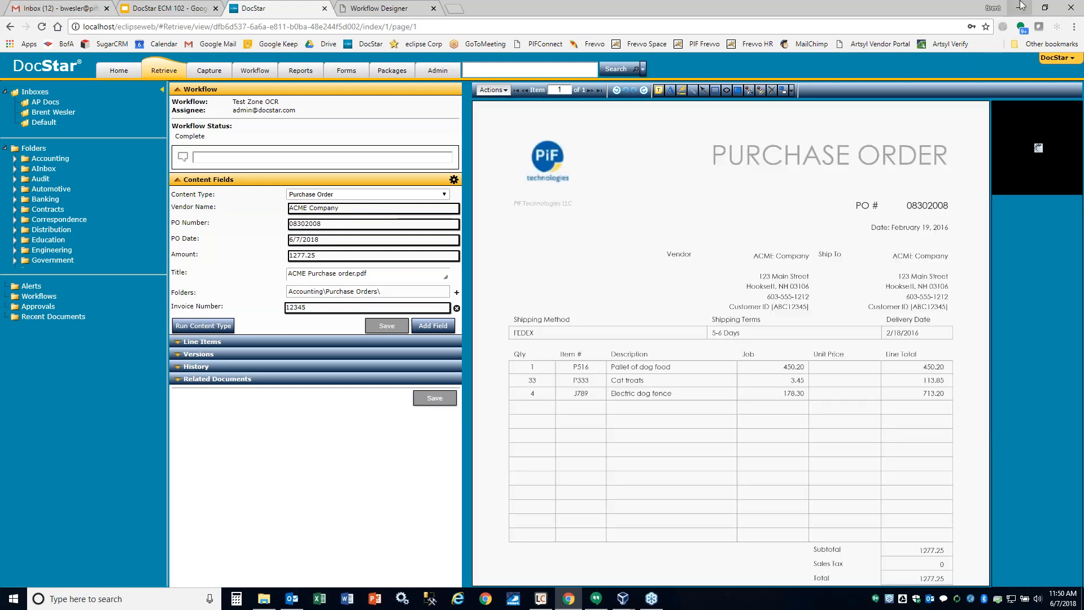
Switch to the Win 2012 Standard Dynamics GP virtual machine and reposition the Payables Transaction Entry window beside the docSTAR browser.
{"action": "left_click", "coordinate": [1021, 8]}
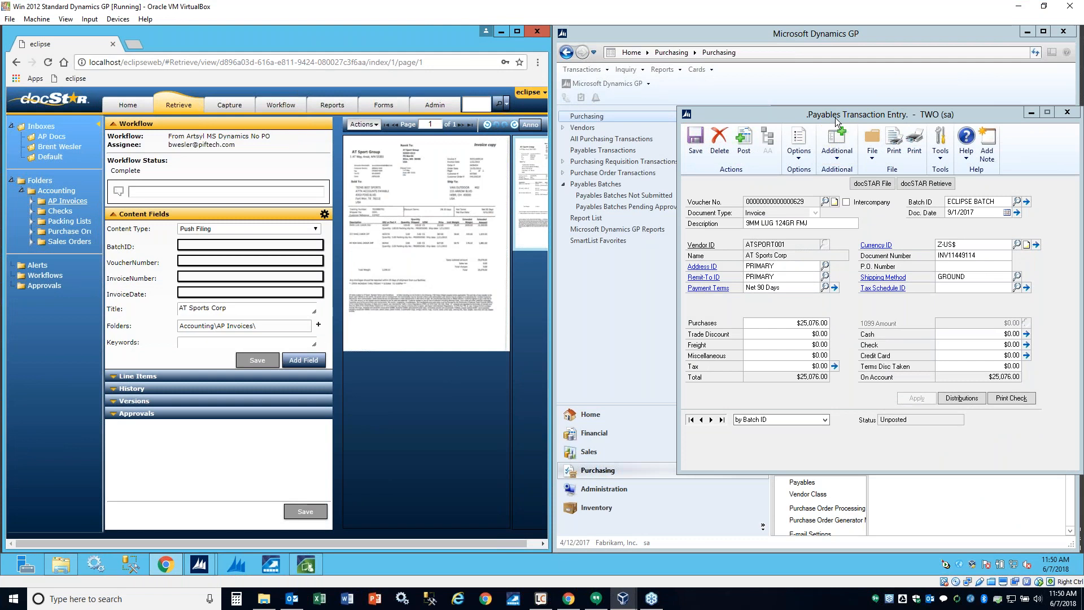
{"action": "left_click_drag", "start_coordinate": [835, 118], "coordinate": [776, 89]}
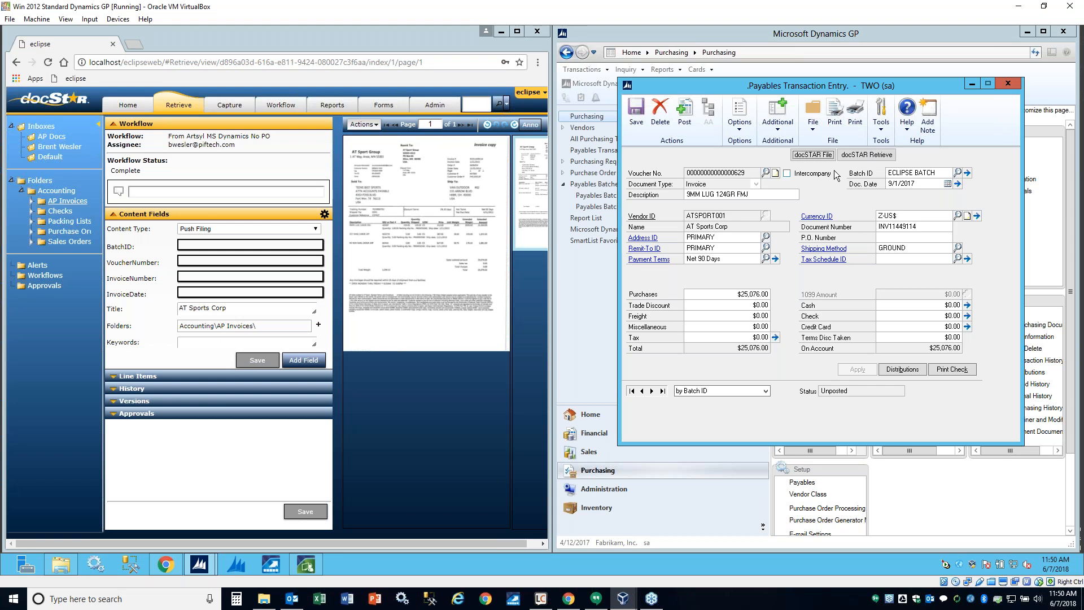
{"action": "left_click", "coordinate": [724, 191]}
{"action": "left_click", "coordinate": [183, 38]}
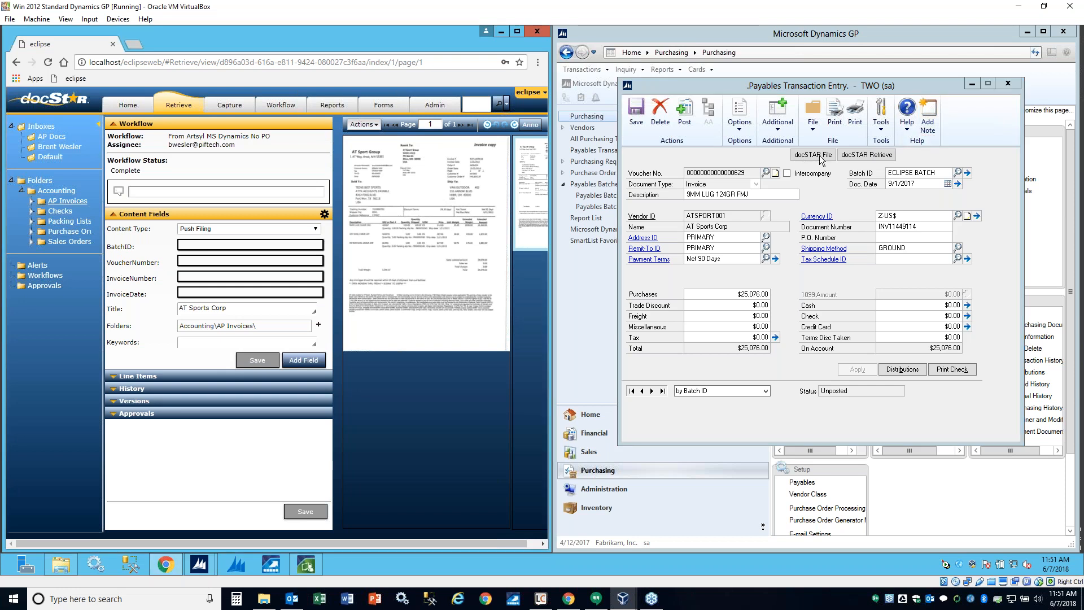
Try to file the AT Sports Corp voucher's data with docSTAR File, and list the stored documents with an unfiltered search.
{"action": "left_click", "coordinate": [812, 155]}
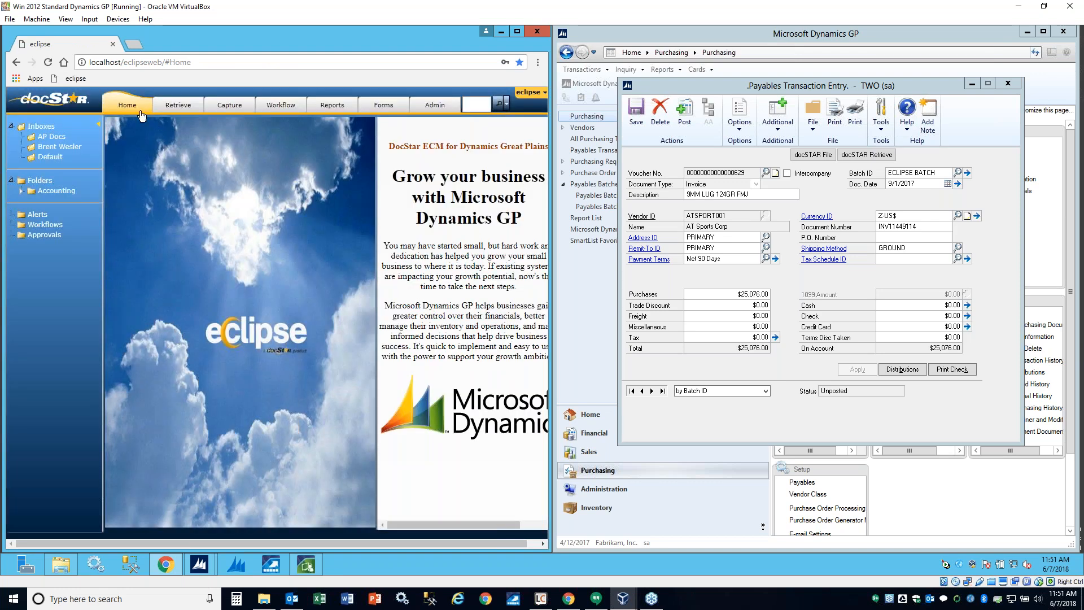
{"action": "left_click", "coordinate": [228, 107]}
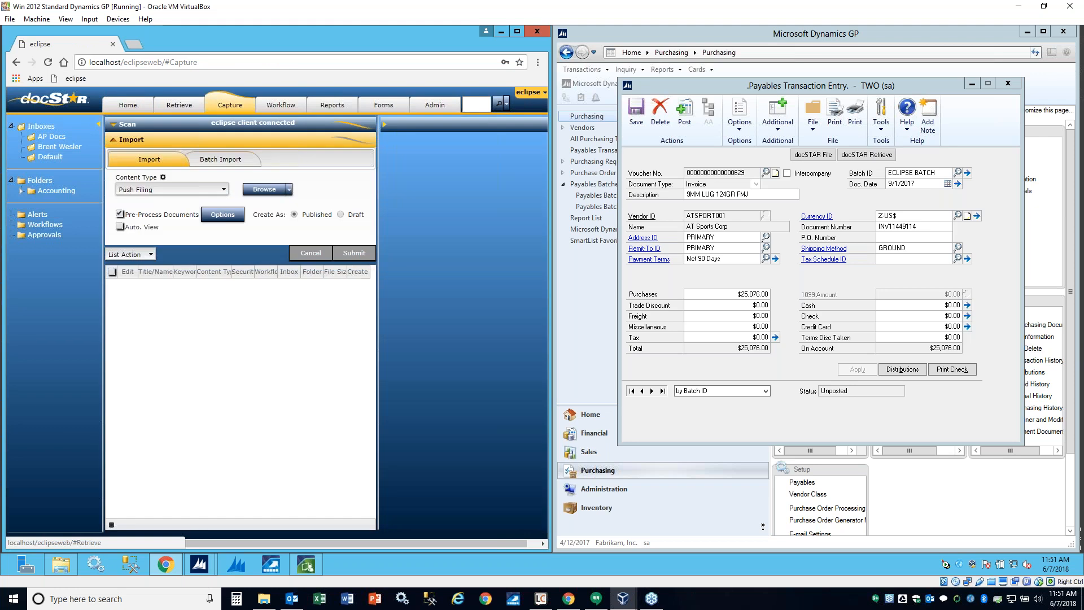
{"action": "left_click", "coordinate": [179, 105]}
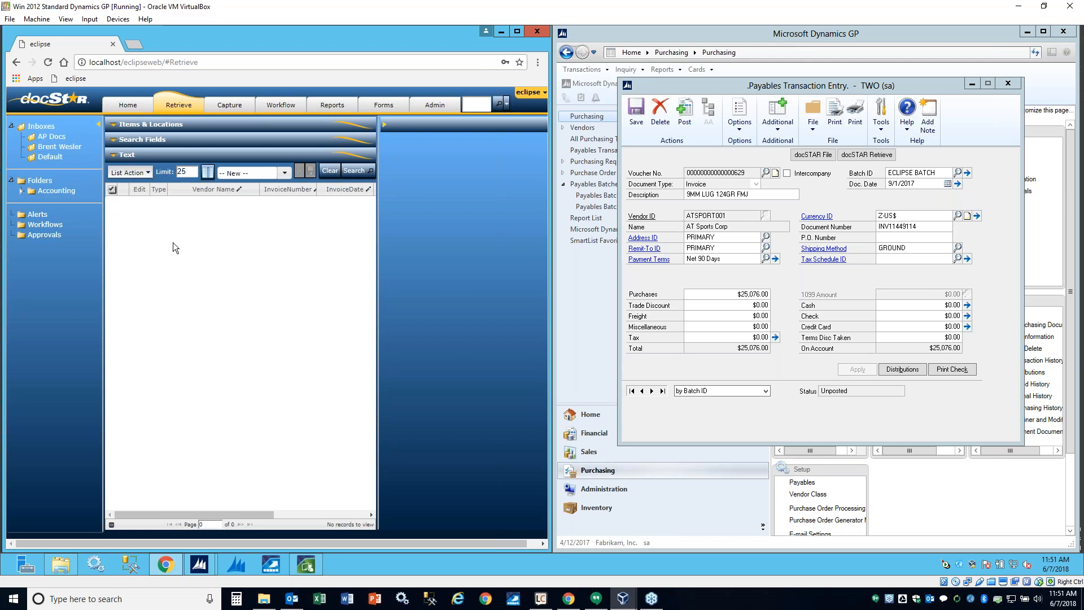
{"action": "left_click", "coordinate": [354, 171]}
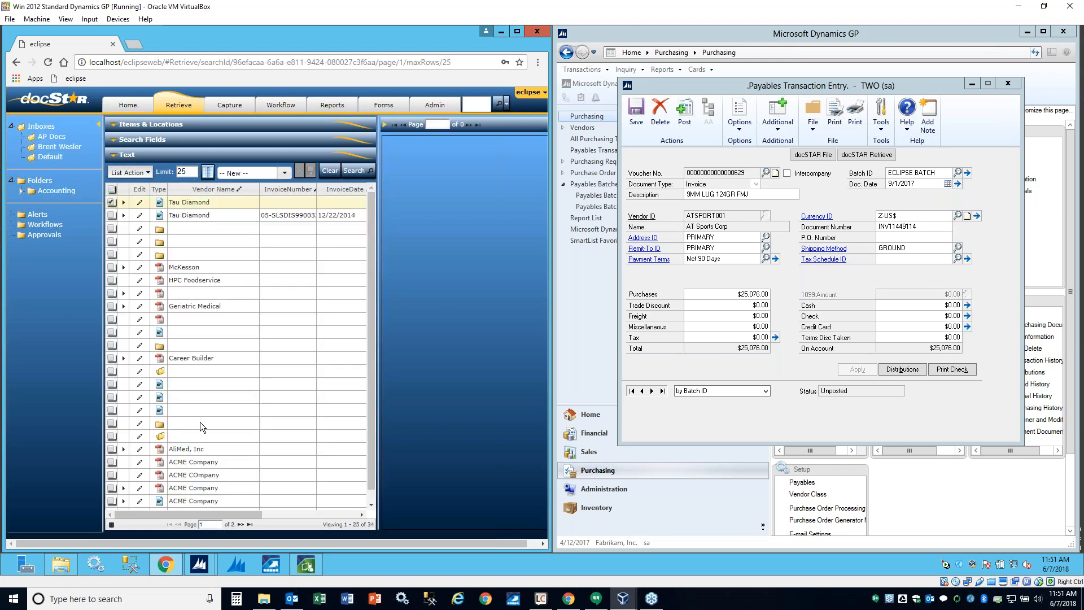
{"action": "scroll", "coordinate": [200, 427], "scroll_direction": "down", "scroll_amount": 1}
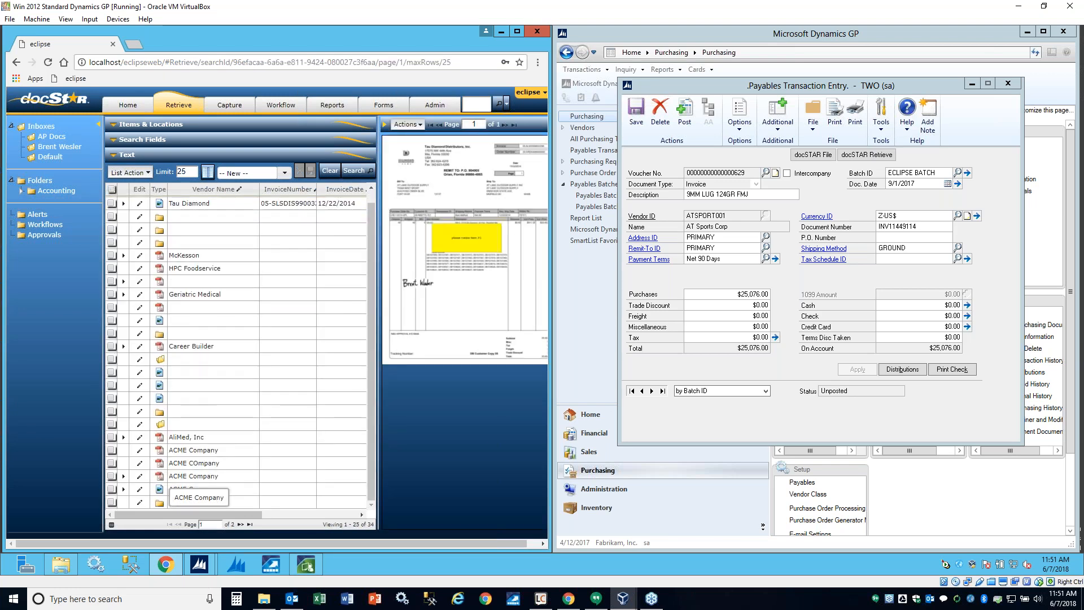
Open the McMaster-Carr past due invoice from the Accounting folder, set its content type to Push Filing, and save it.
{"action": "left_click", "coordinate": [57, 190]}
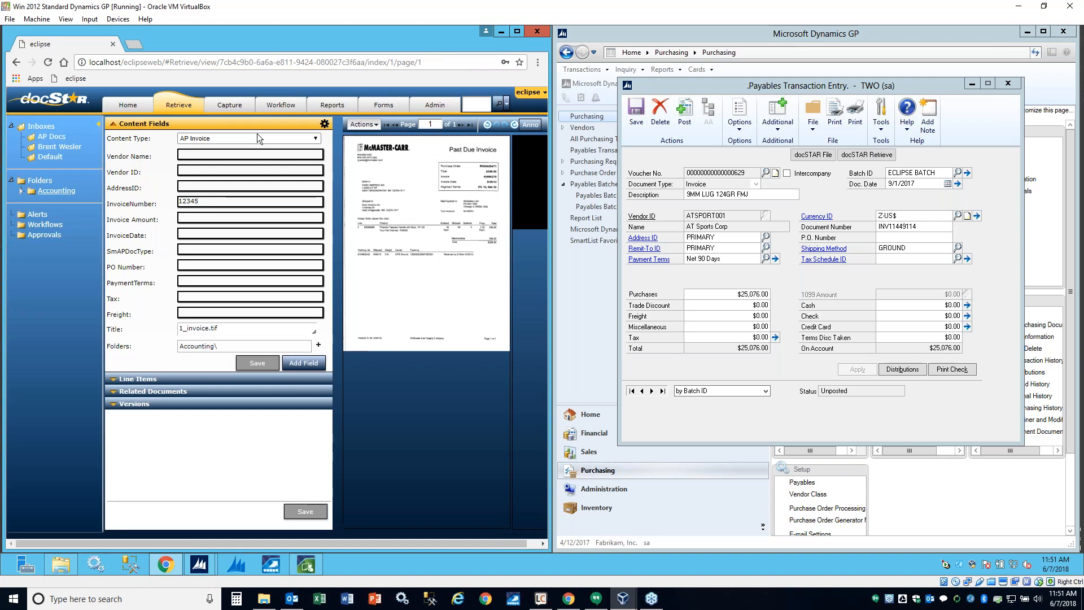
{"action": "left_click", "coordinate": [256, 137]}
{"action": "scroll", "coordinate": [249, 249], "scroll_direction": "down", "scroll_amount": 3}
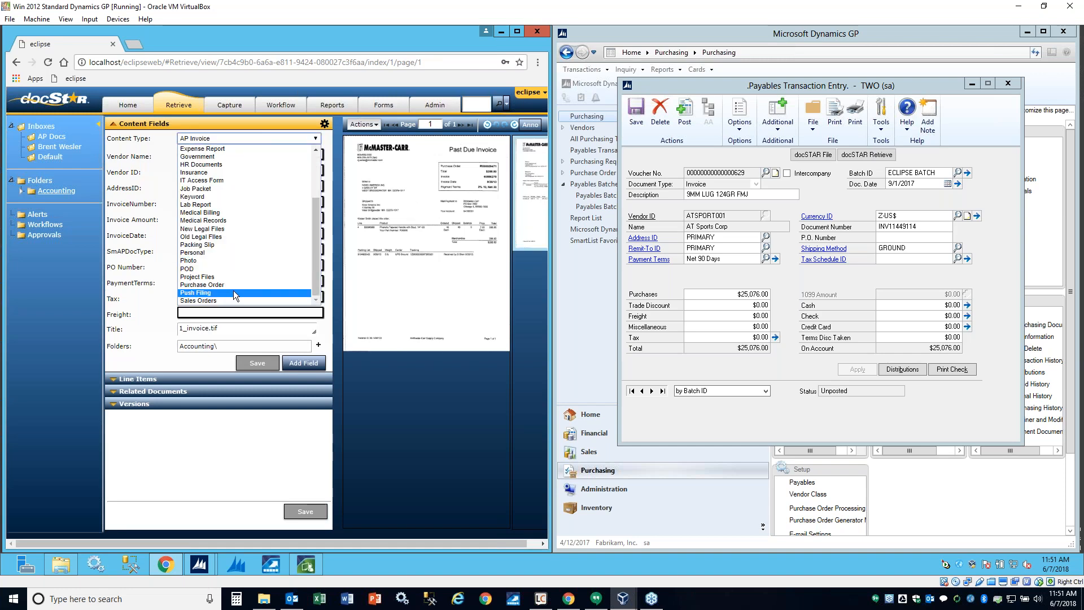
{"action": "left_click", "coordinate": [241, 292]}
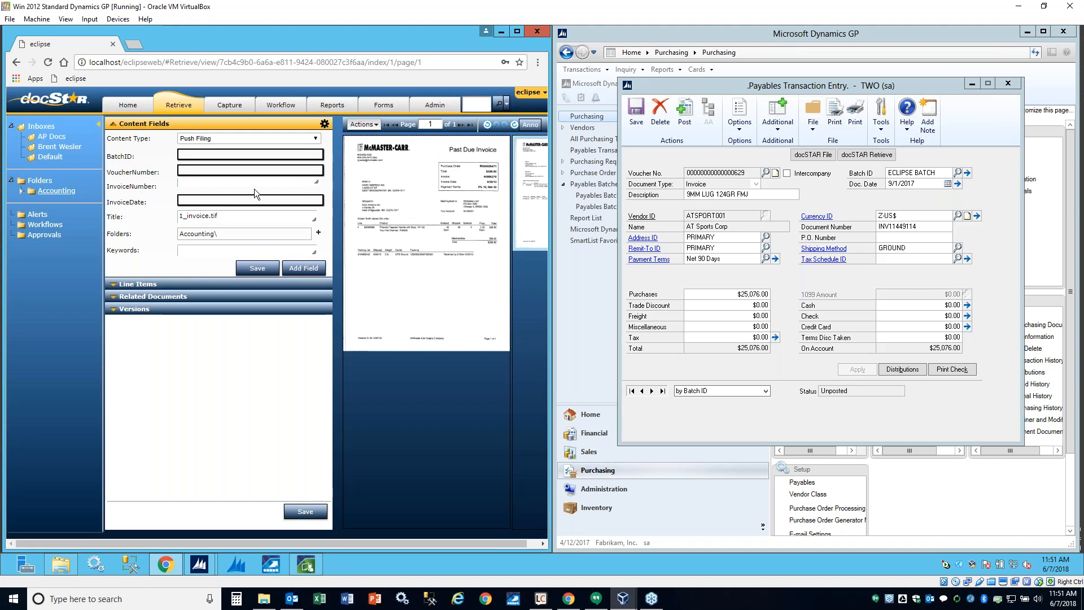
{"action": "left_click", "coordinate": [257, 269]}
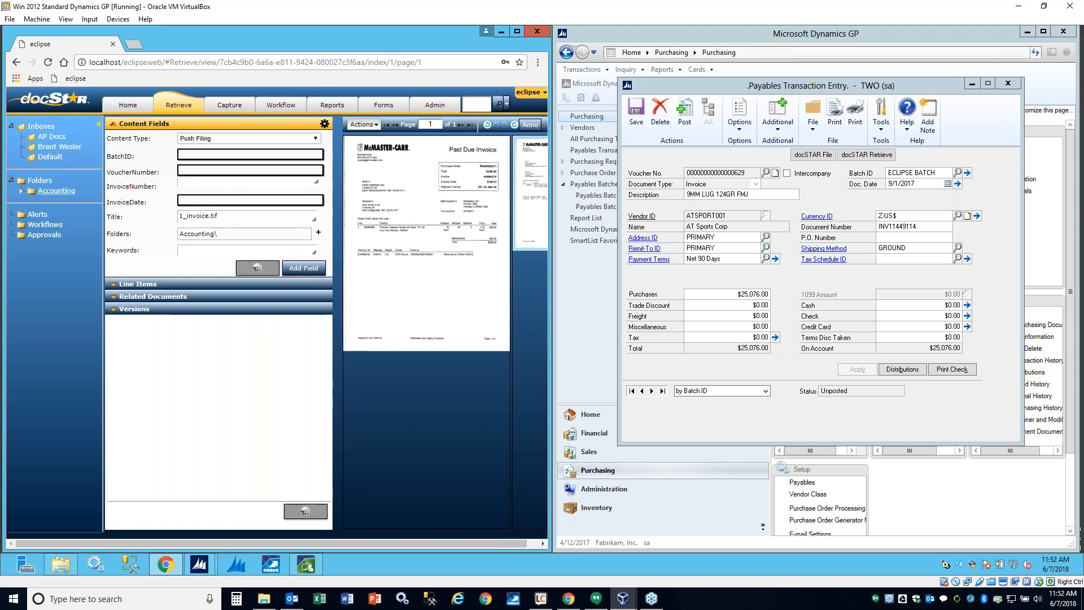
Try to push the voucher's data into the McMaster-Carr invoice with docSTAR File, and close the browser.
{"action": "left_click", "coordinate": [817, 156]}
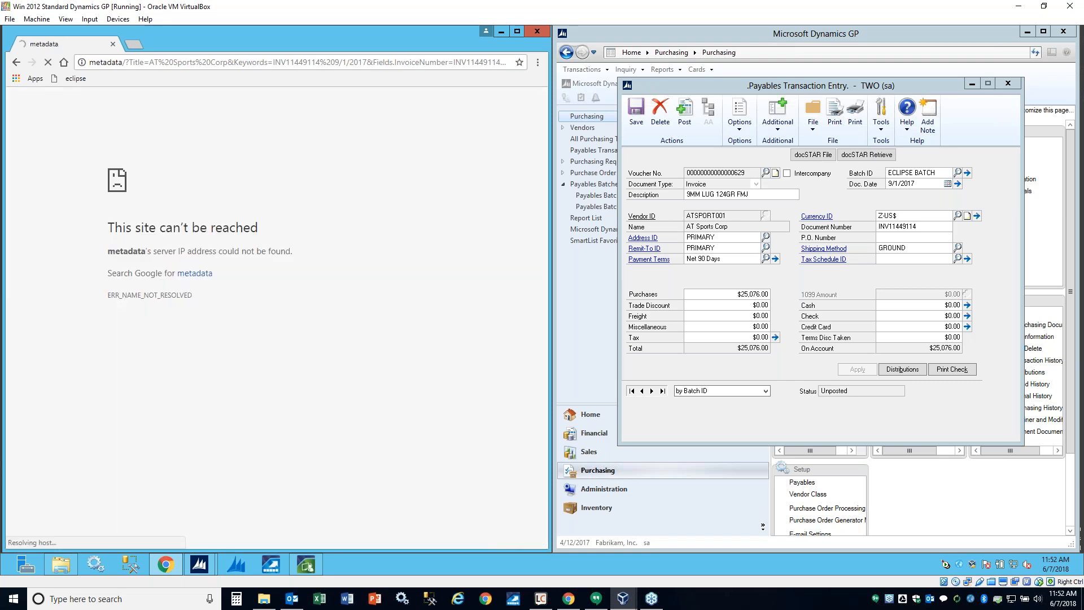
{"action": "left_click_drag", "start_coordinate": [103, 63], "coordinate": [86, 63]}
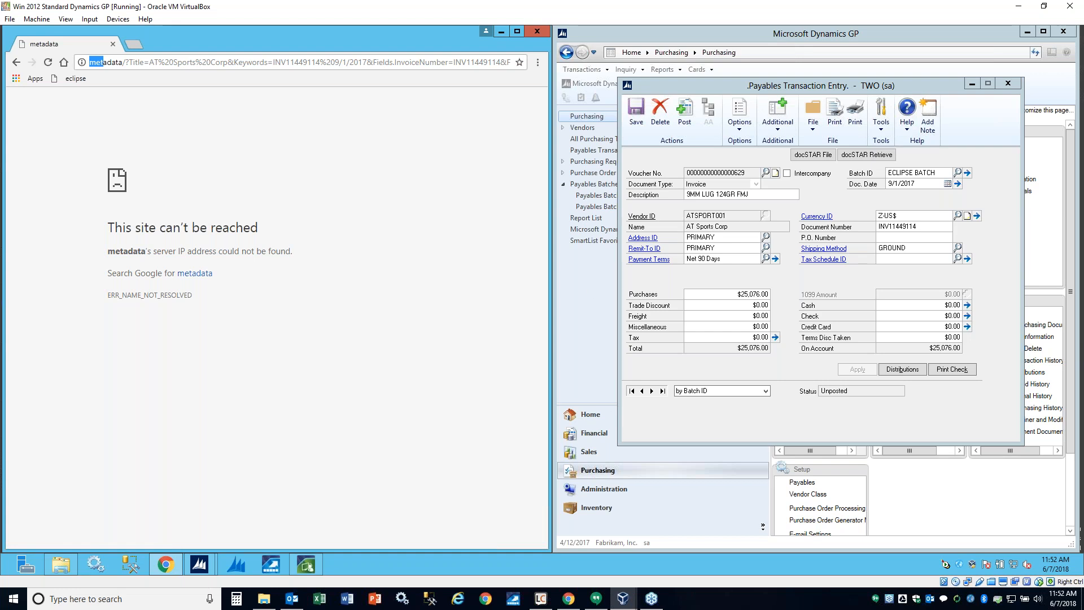
{"action": "left_click", "coordinate": [536, 32]}
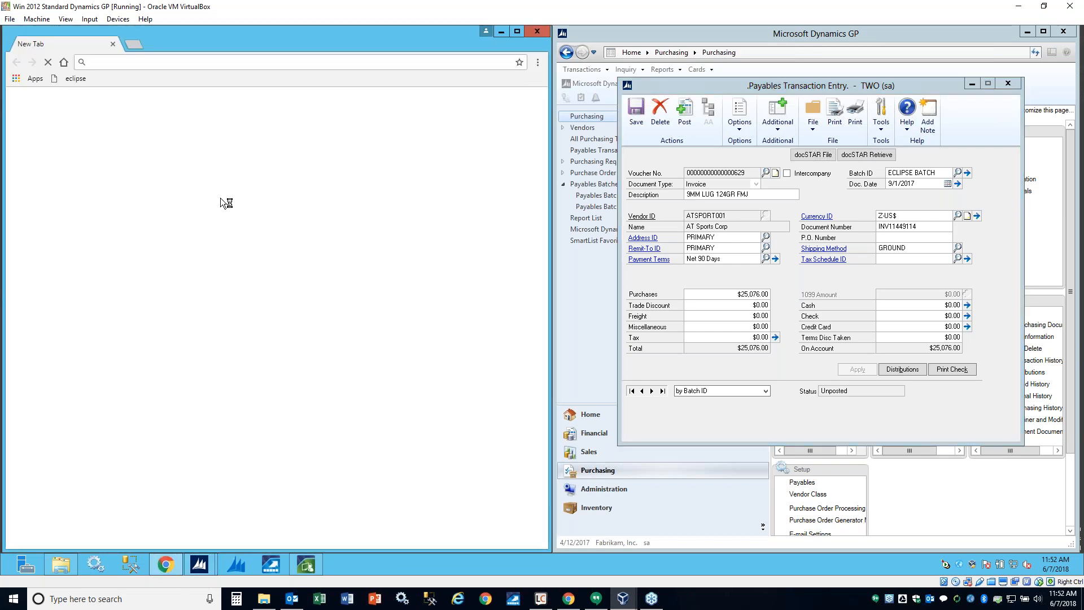
Reopen docSTAR, open HDSupply.pdf from the AP Invoices folder, and try to push the voucher's data into it with docSTAR File.
{"action": "left_click", "coordinate": [74, 81]}
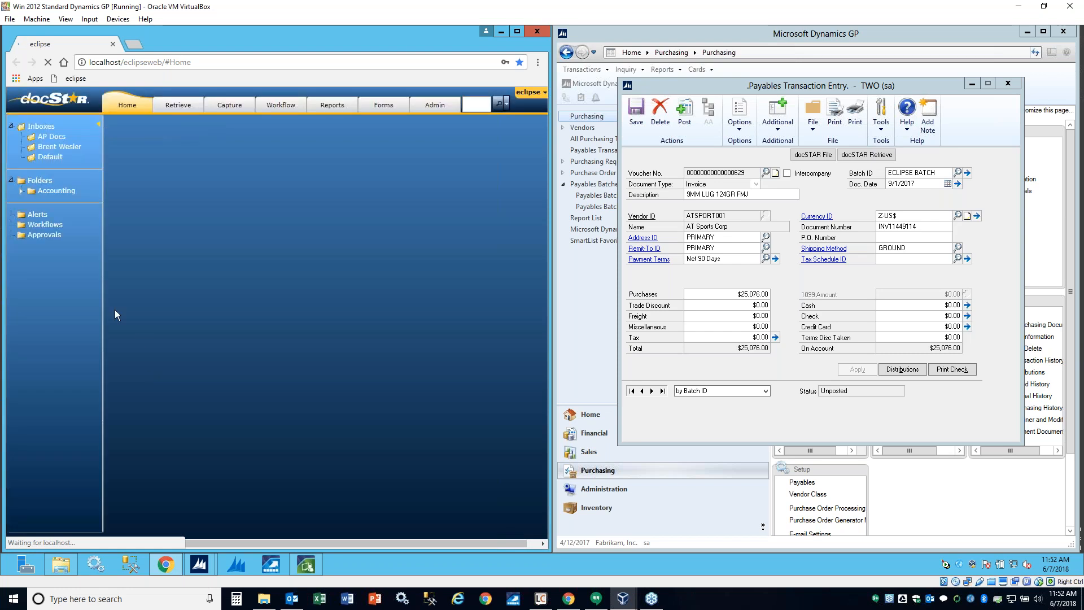
{"action": "left_click", "coordinate": [22, 191]}
{"action": "left_click", "coordinate": [67, 201]}
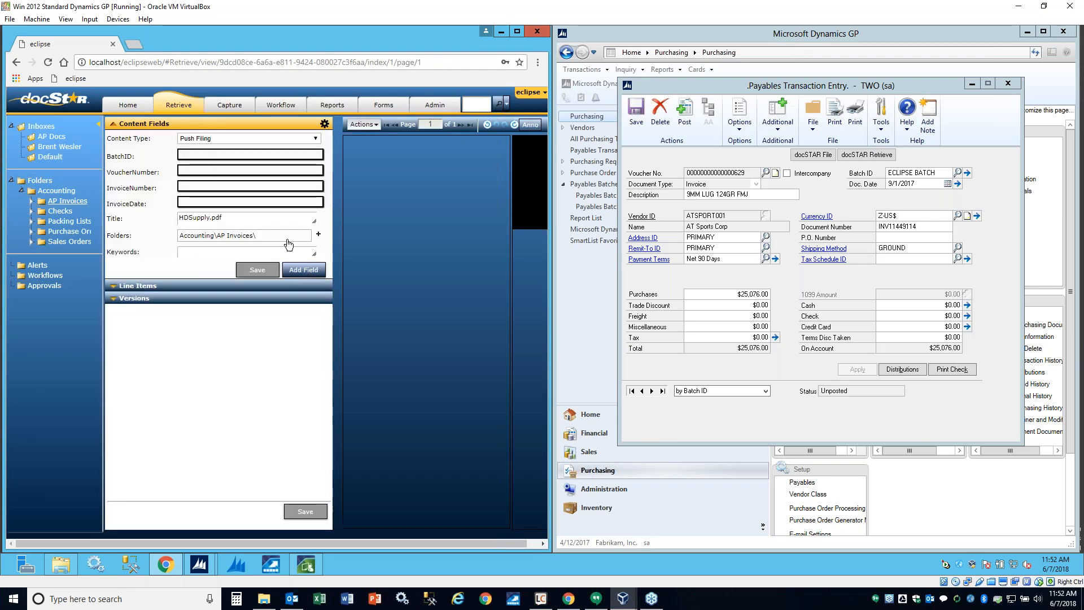
{"action": "left_click", "coordinate": [813, 156]}
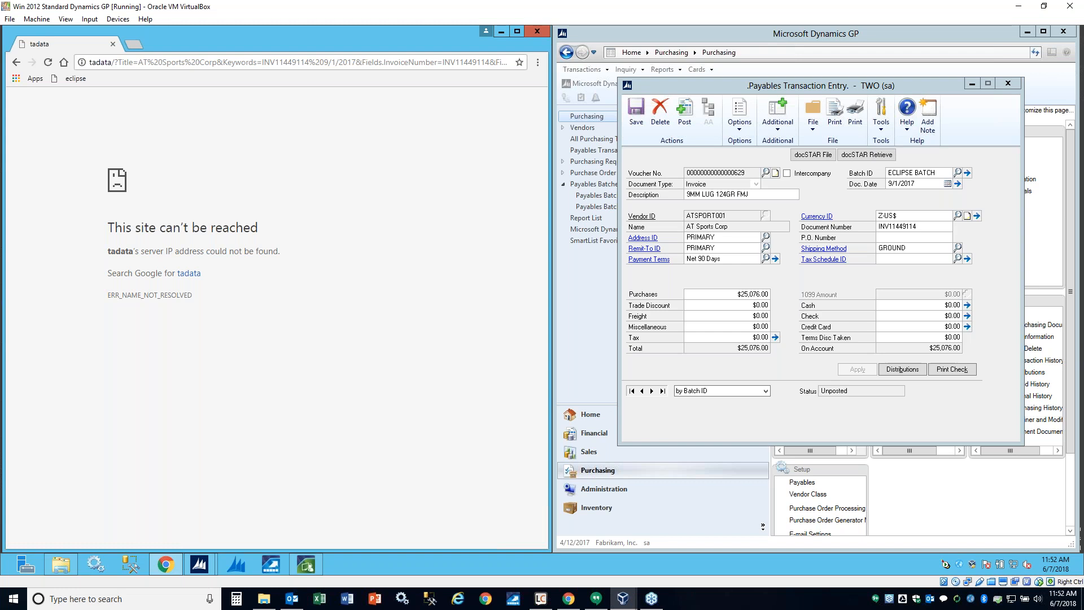
Reload docSTAR with the AP Invoices folder listed, and load voucher 630 in a fresh Payables Transaction Entry window.
{"action": "left_click", "coordinate": [71, 79]}
{"action": "left_click", "coordinate": [1003, 83]}
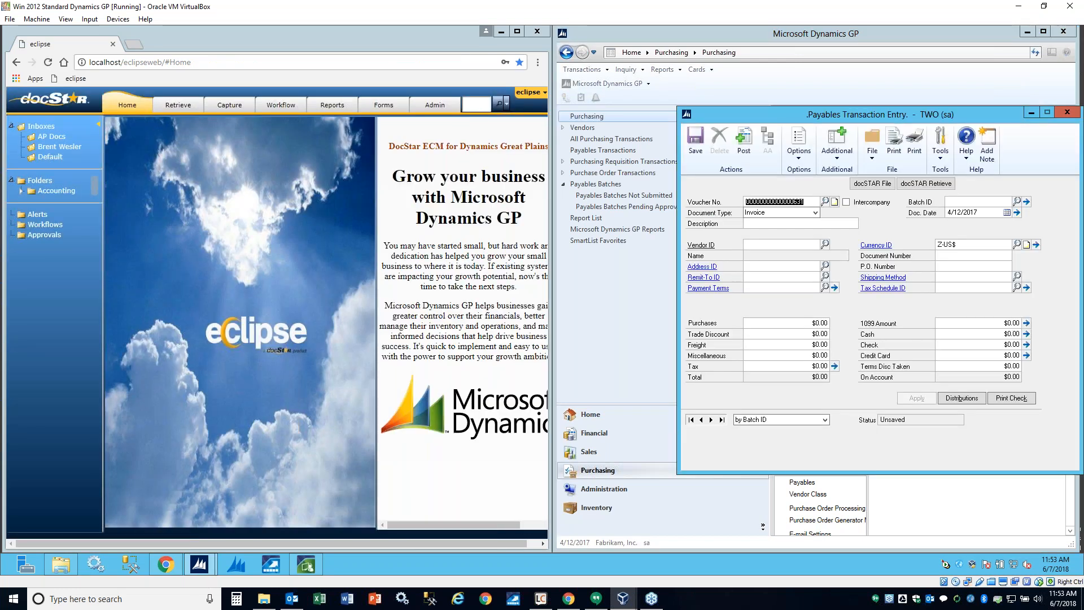
{"action": "left_click", "coordinate": [21, 191]}
{"action": "left_click", "coordinate": [67, 200]}
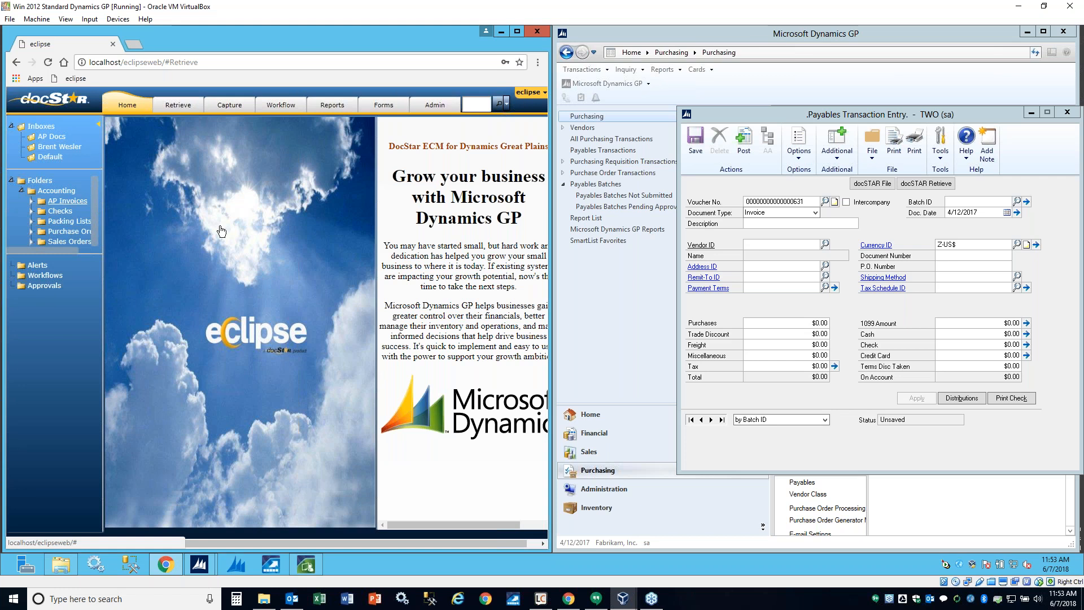
{"action": "left_click", "coordinate": [824, 201]}
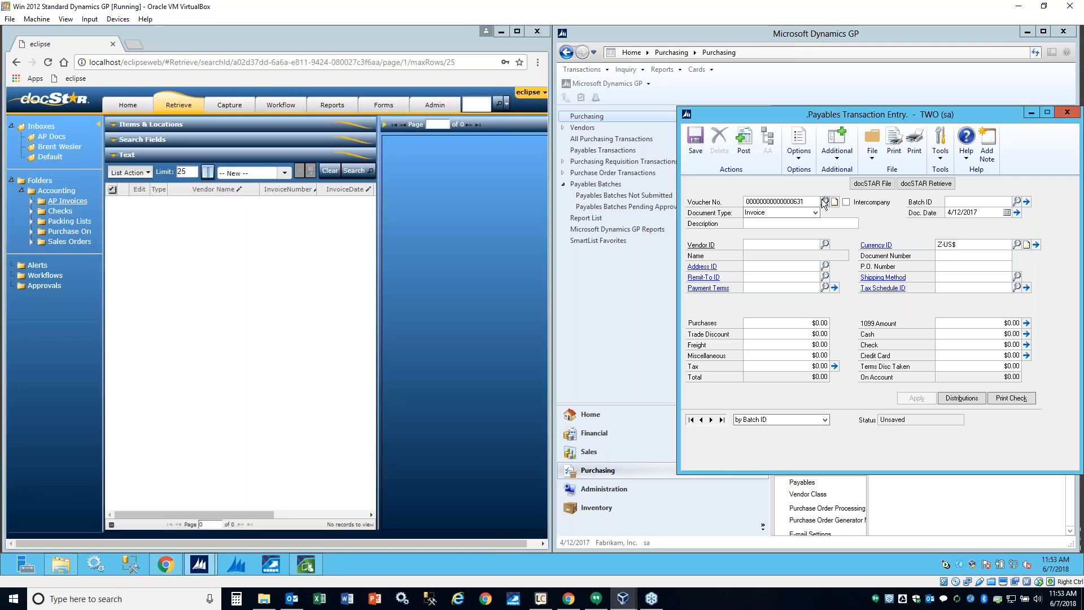
{"action": "double_click", "coordinate": [820, 236]}
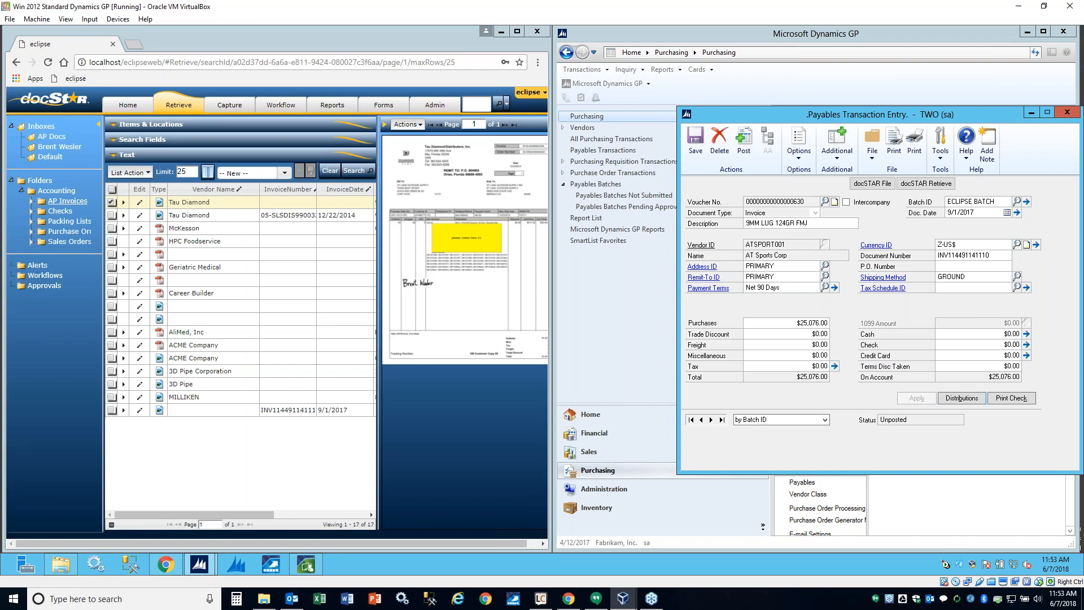
Open the first Tau Diamond invoice in AP Invoices and change its content type to Push Filing.
{"action": "double_click", "coordinate": [192, 203]}
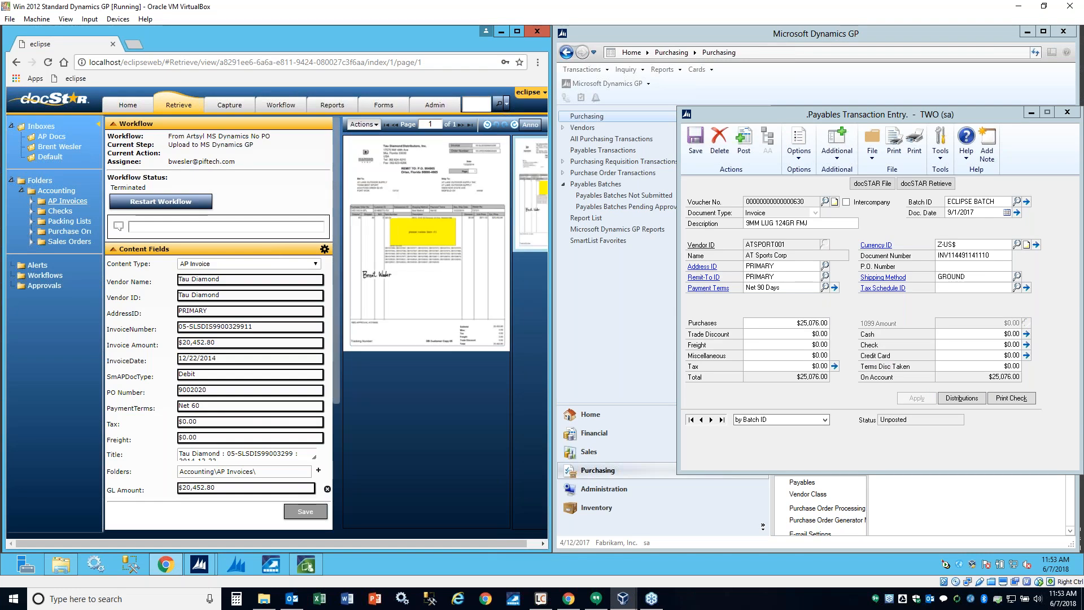
{"action": "left_click", "coordinate": [247, 264]}
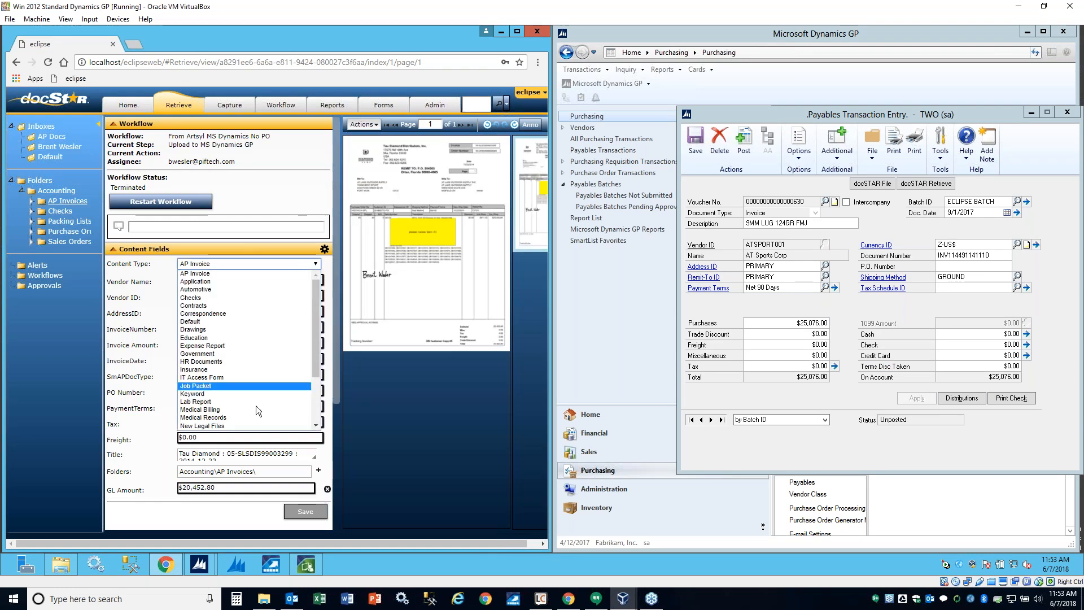
{"action": "scroll", "coordinate": [256, 405], "scroll_direction": "down", "scroll_amount": 1}
{"action": "left_click", "coordinate": [243, 418]}
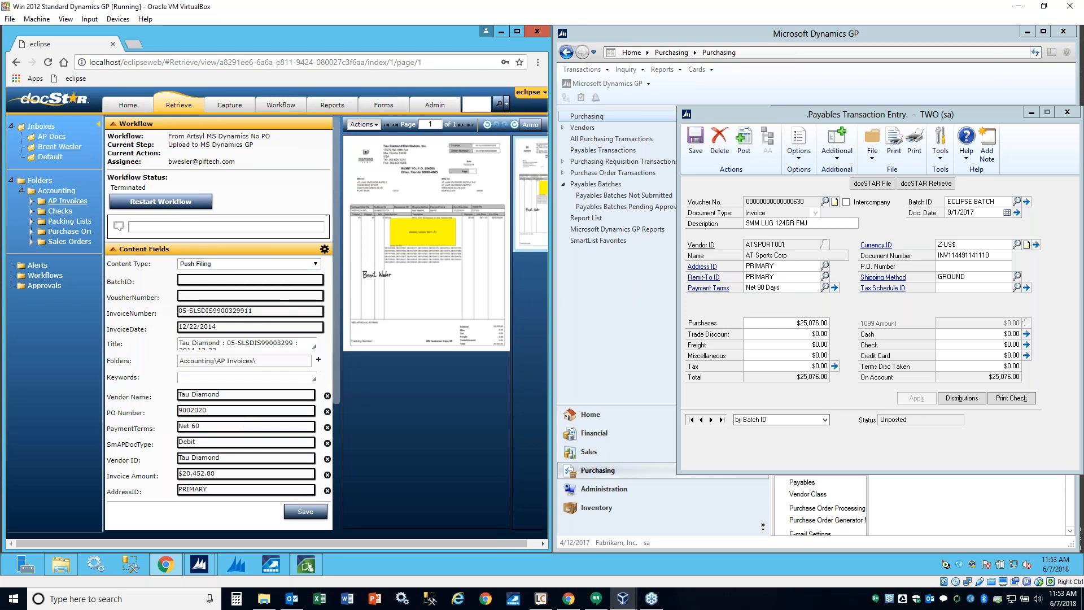
Try to push voucher 630's data into the Tau Diamond invoice, and dismiss the browser and virtual machine windows.
{"action": "left_click", "coordinate": [872, 184]}
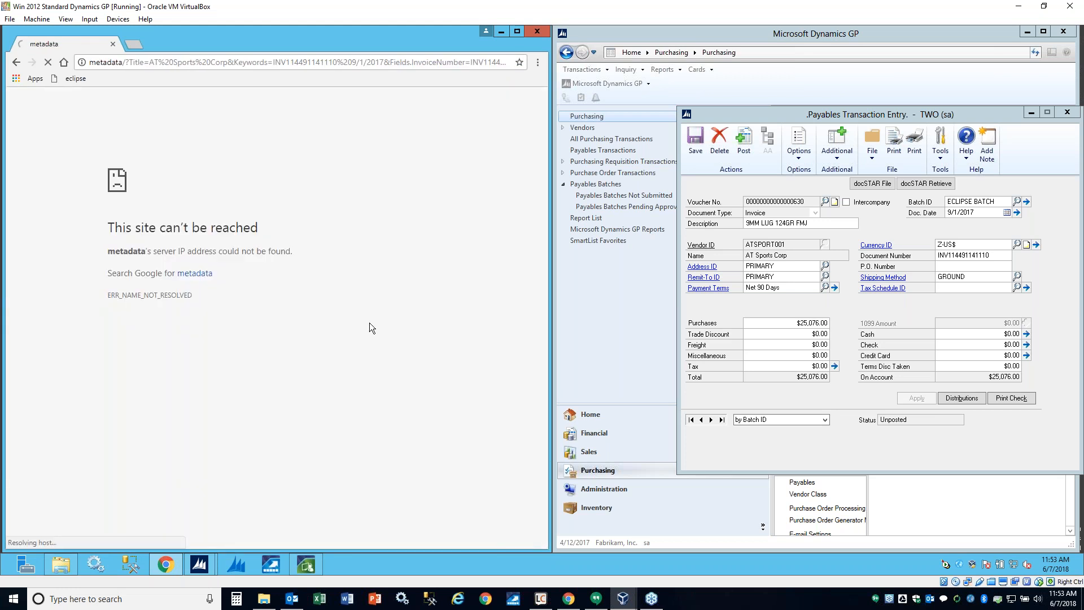
{"action": "left_click", "coordinate": [537, 31]}
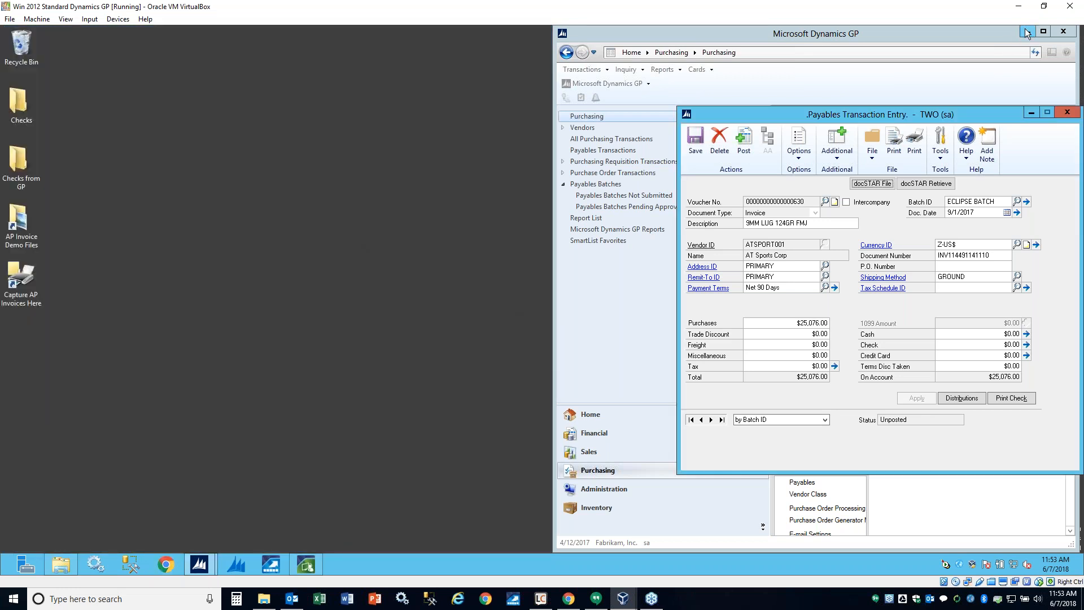
{"action": "left_click", "coordinate": [1019, 8]}
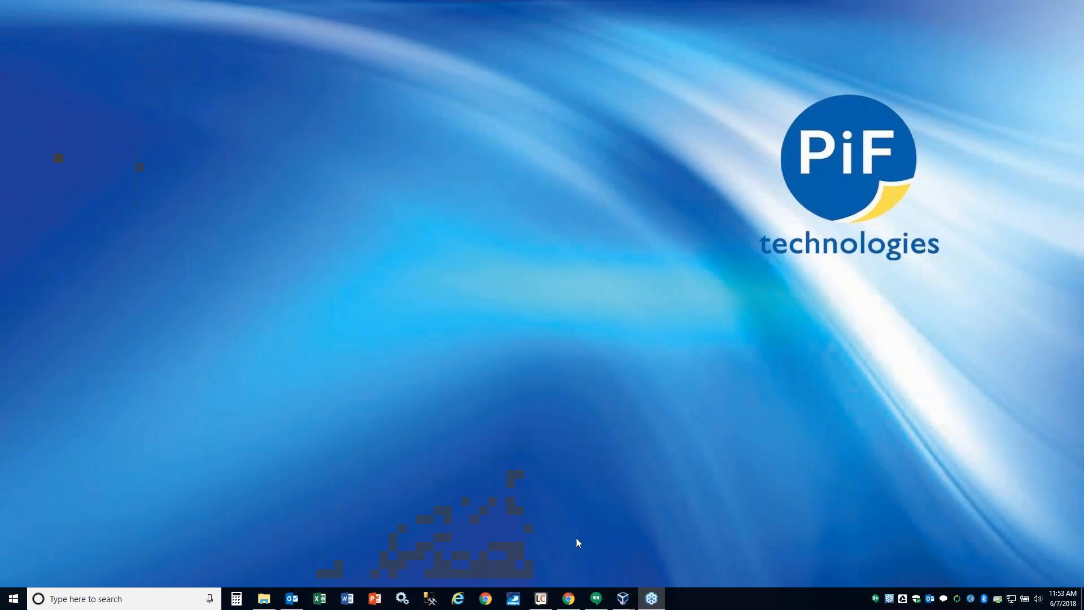